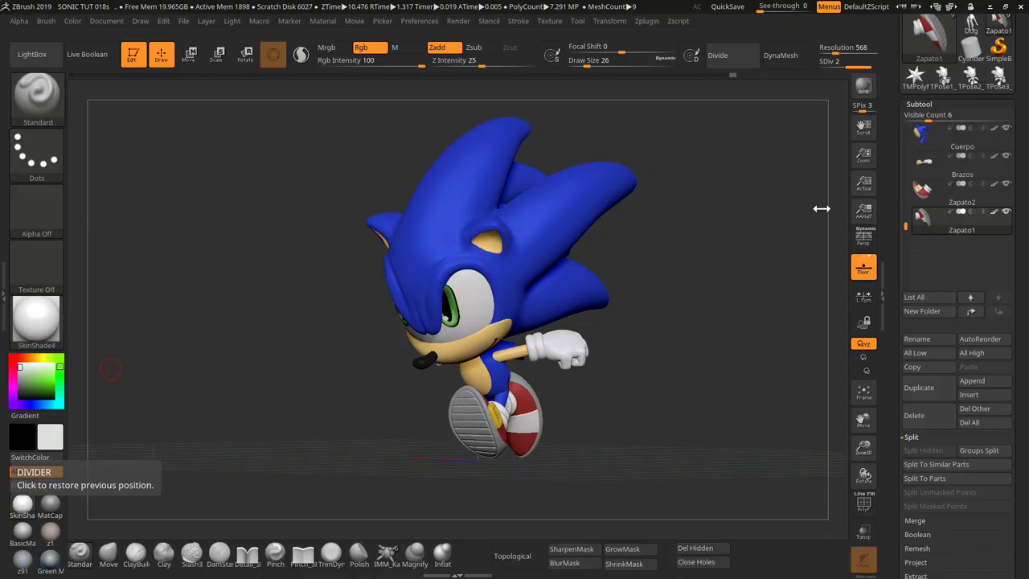
- Orbit and pan the Sonic model to inspect it from side and front three-quarter views
mouse_move(703, 294)
mouse_down()
mouse_move(461, 301)
mouse_move(603, 344)
mouse_move(594, 325)
mouse_move(600, 340)
mouse_up()
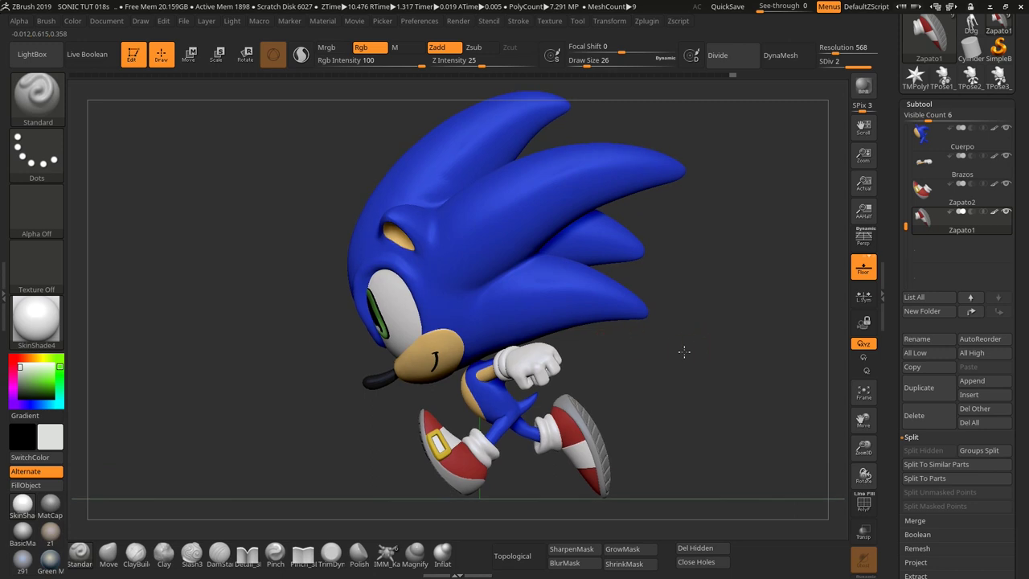
drag(683, 349, 647, 357)
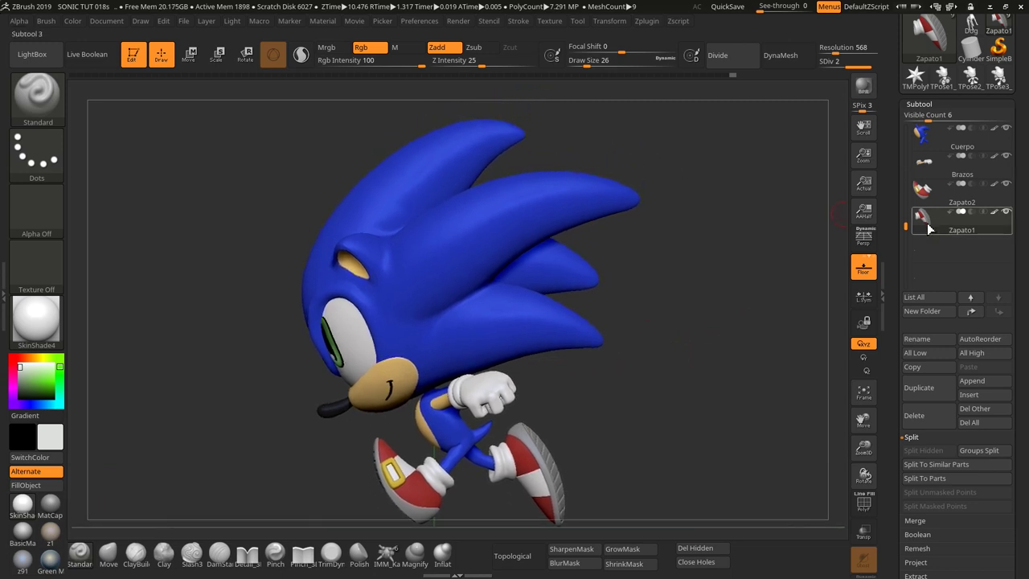
drag(905, 226, 905, 130)
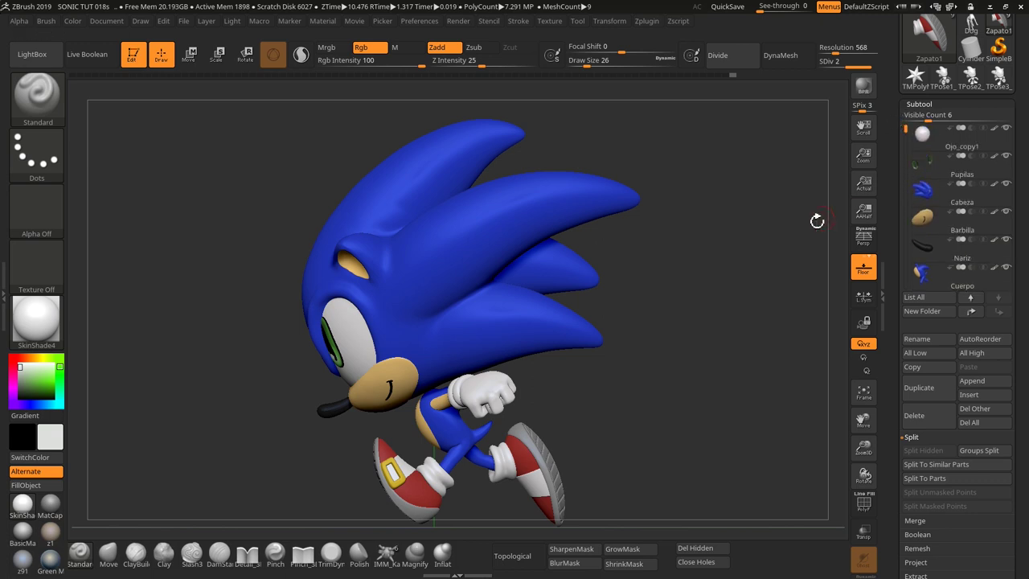
mouse_move(669, 306)
mouse_down()
mouse_move(689, 306)
mouse_move(614, 370)
mouse_move(625, 399)
mouse_move(588, 395)
mouse_move(646, 395)
mouse_move(620, 393)
mouse_up()
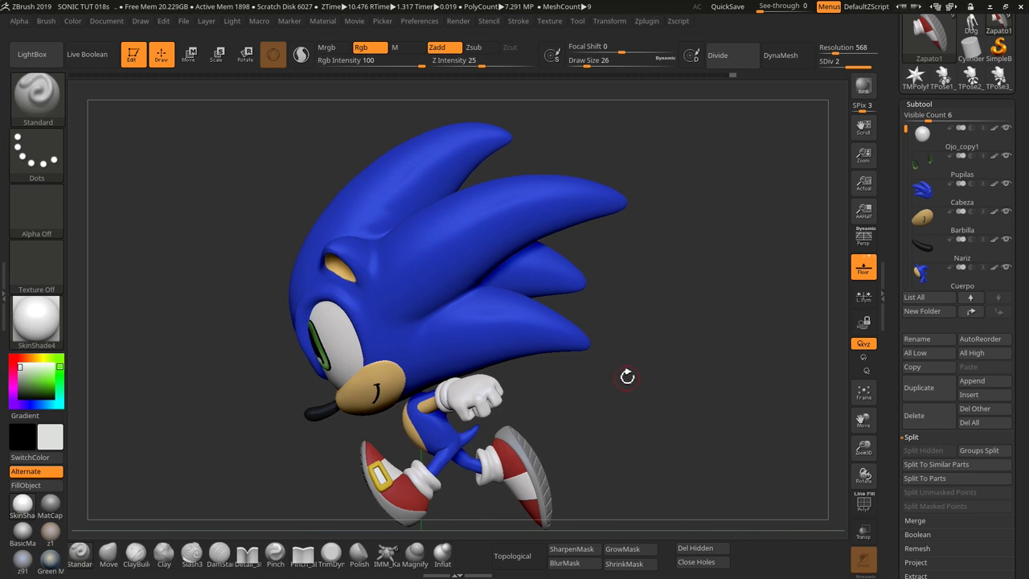
mouse_move(625, 395)
alt+mouse_down()
mouse_move(655, 378)
mouse_move(639, 406)
mouse_move(658, 408)
alt+mouse_up()
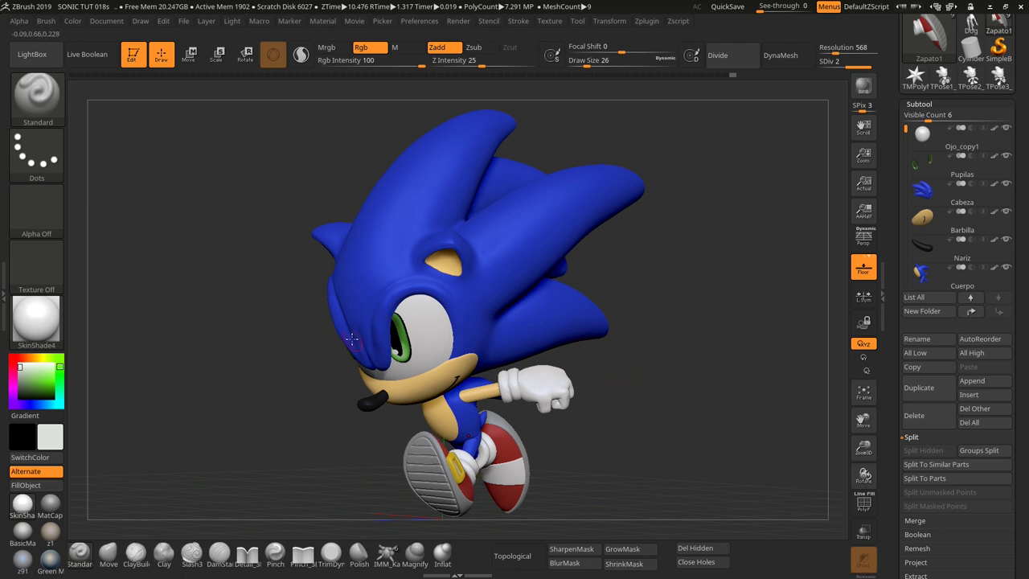
mouse_move(666, 407)
mouse_down()
mouse_move(618, 396)
mouse_move(687, 402)
mouse_up()
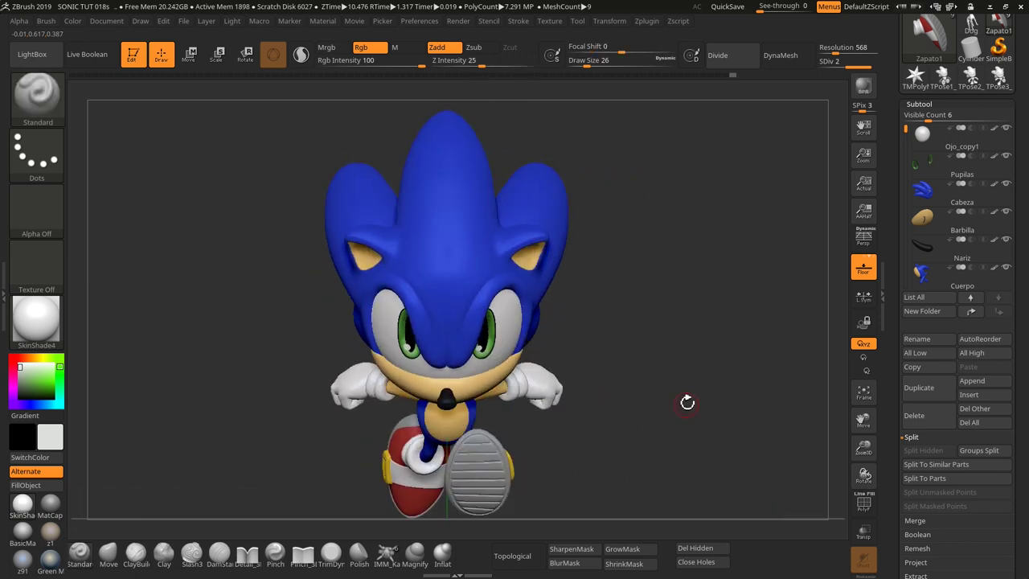
drag(604, 421, 624, 401)
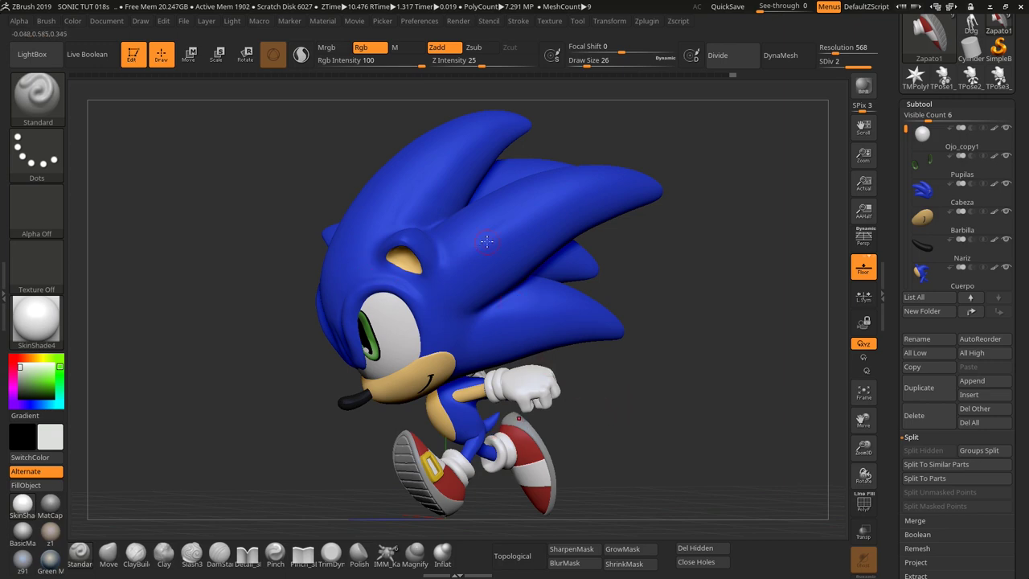
drag(654, 371, 600, 427)
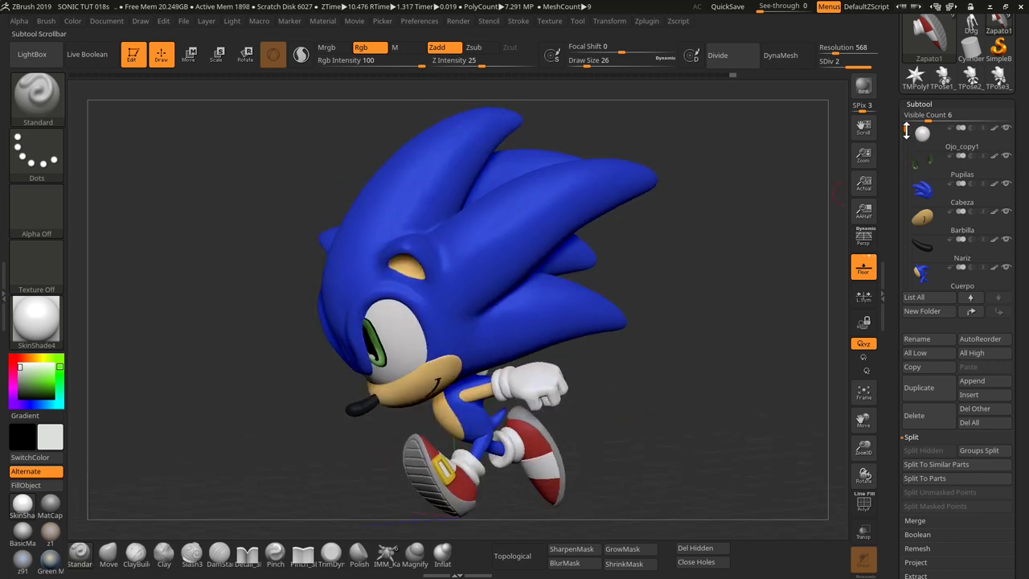
drag(906, 131, 909, 153)
mouse_move(701, 218)
mouse_down()
mouse_move(724, 267)
mouse_move(700, 269)
mouse_move(718, 272)
mouse_up()
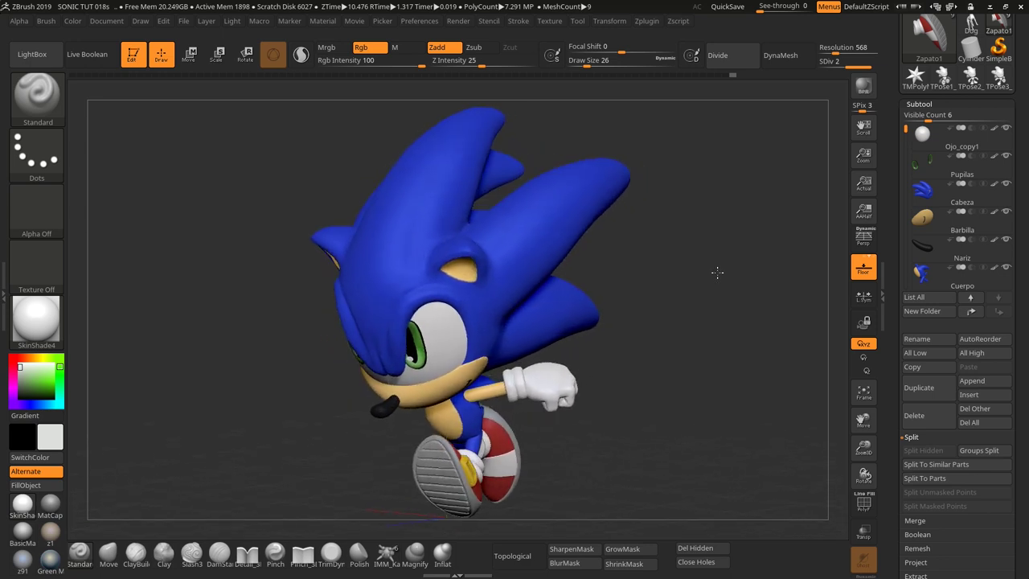
- Check the UV Master plugin options in the Zplugin menu, then close it
click(647, 21)
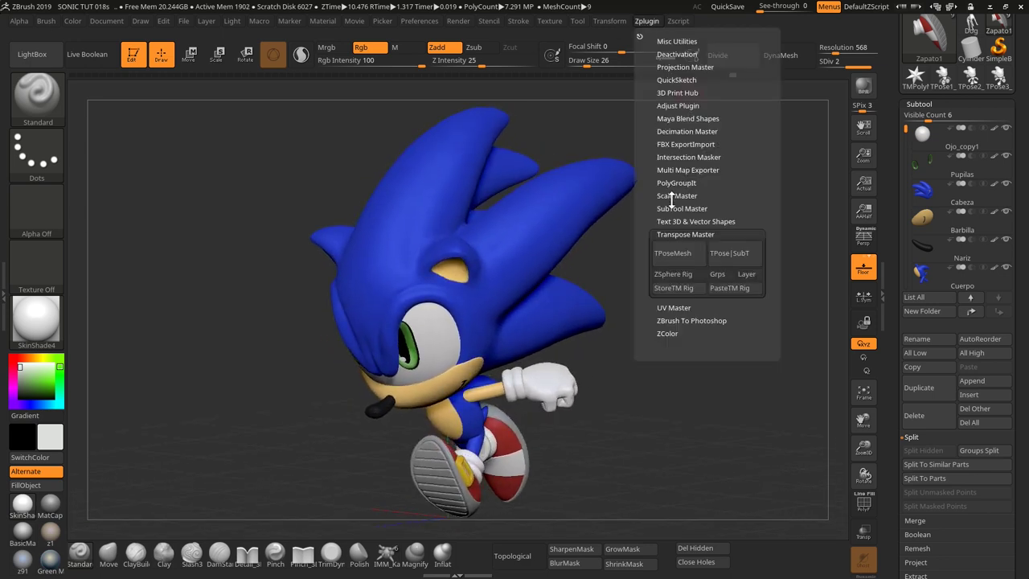
click(677, 235)
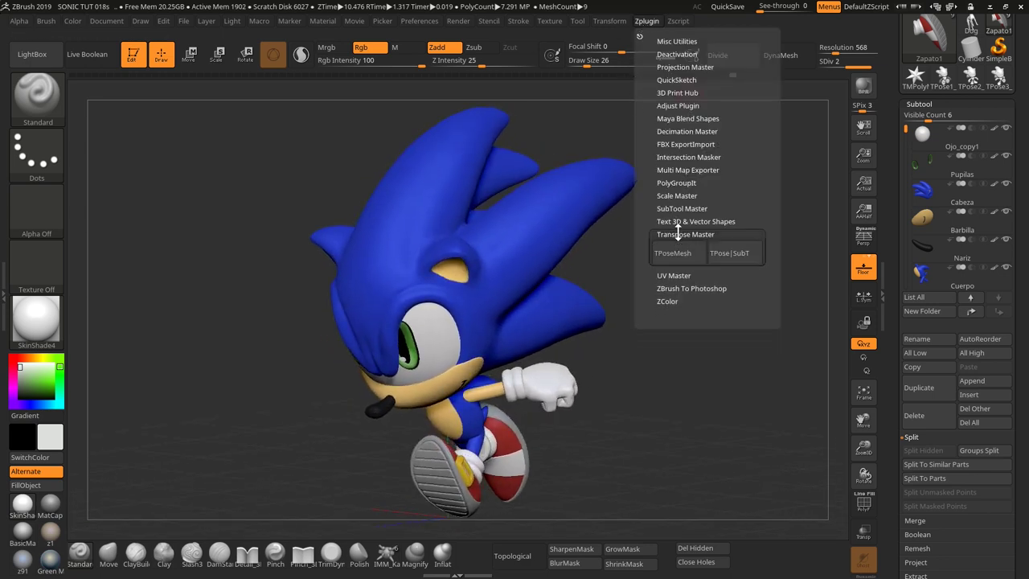
click(674, 247)
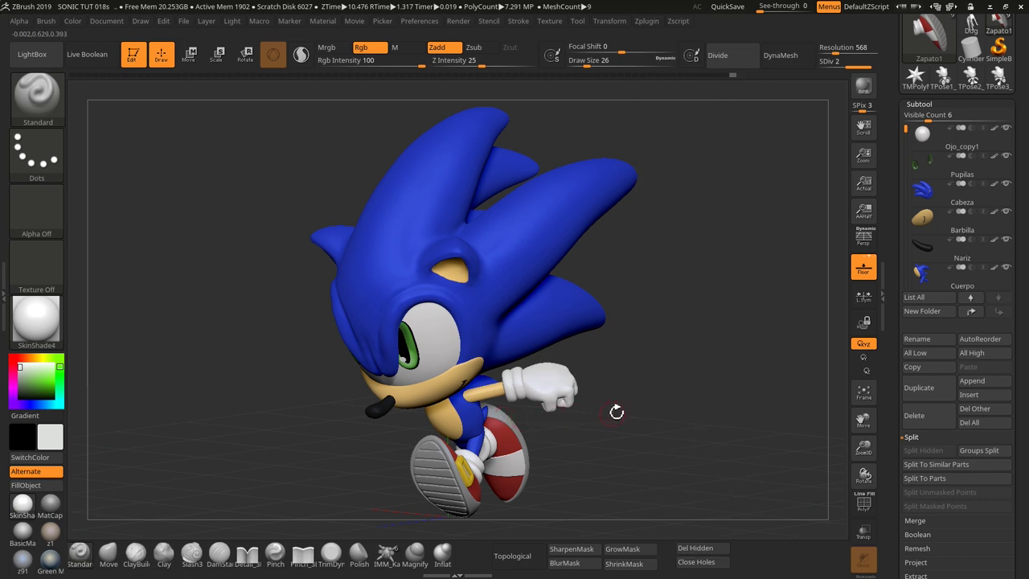
mouse_move(616, 413)
mouse_down()
mouse_move(678, 402)
mouse_move(643, 379)
mouse_up()
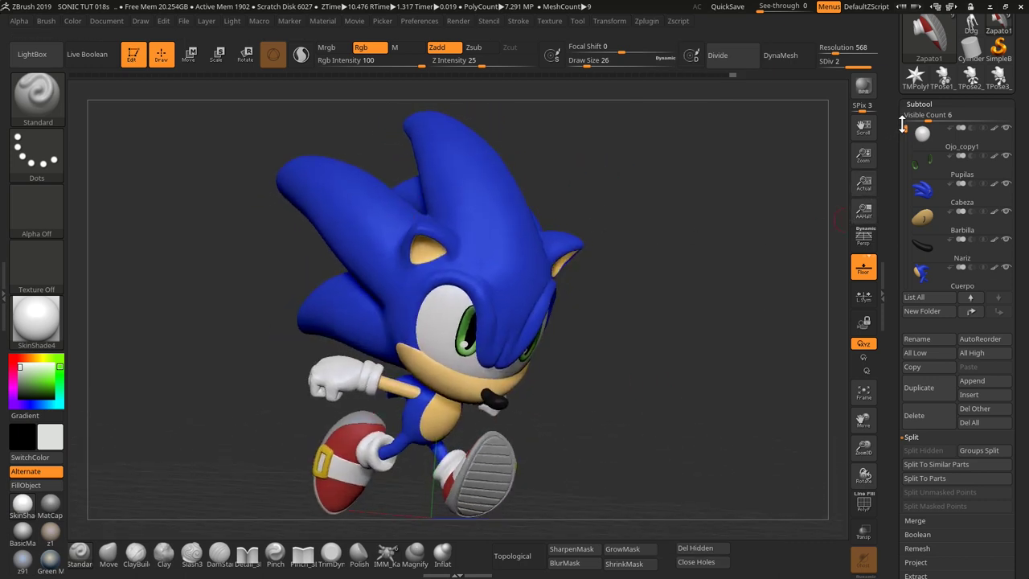
drag(906, 128, 907, 188)
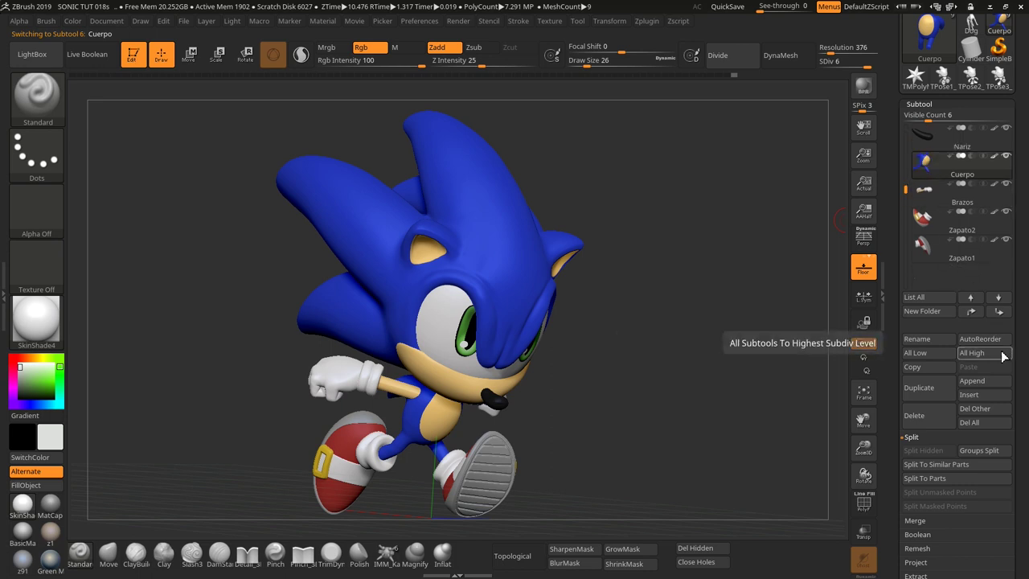
scroll(1007, 282, down, 8)
scroll(1007, 282, down, 1)
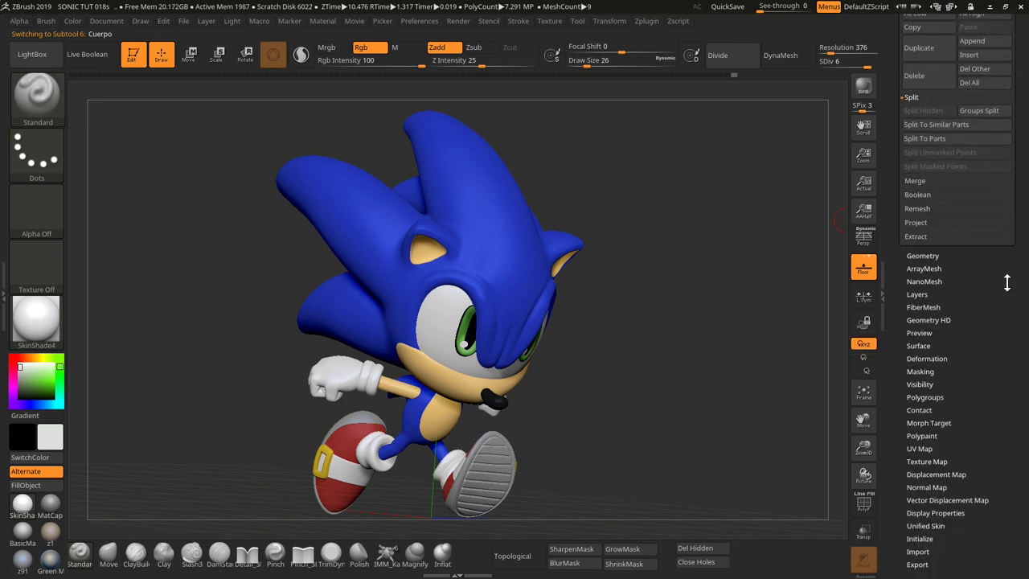
click(925, 448)
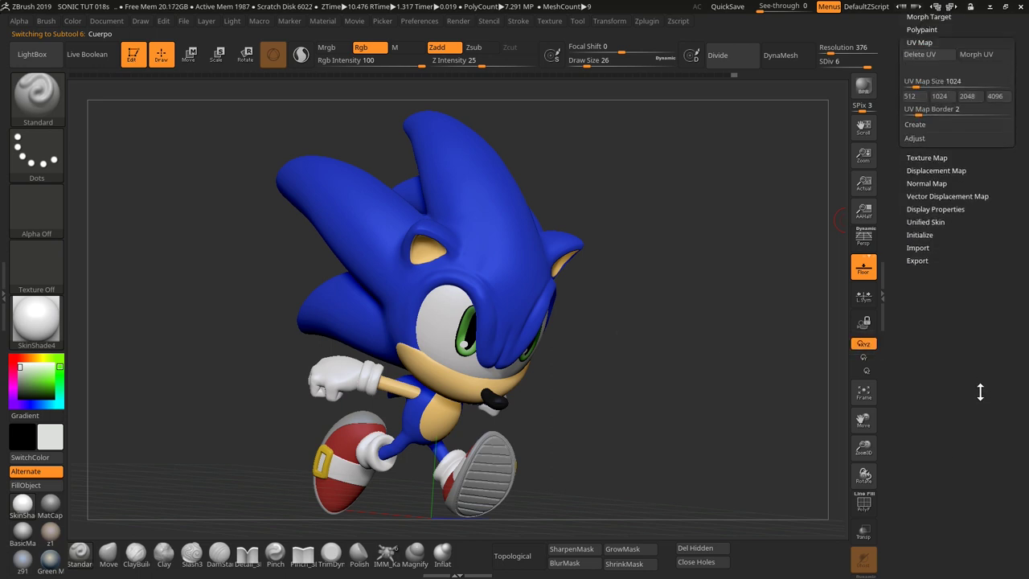
click(984, 71)
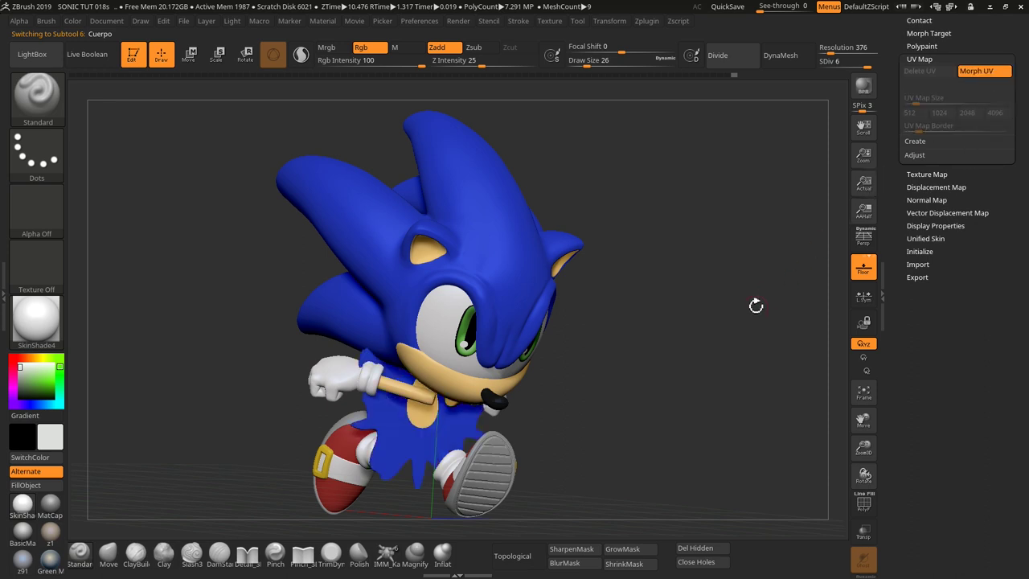
drag(627, 372, 582, 371)
mouse_move(575, 438)
mouse_down()
mouse_move(620, 407)
mouse_move(636, 375)
mouse_move(641, 400)
mouse_move(655, 378)
mouse_up()
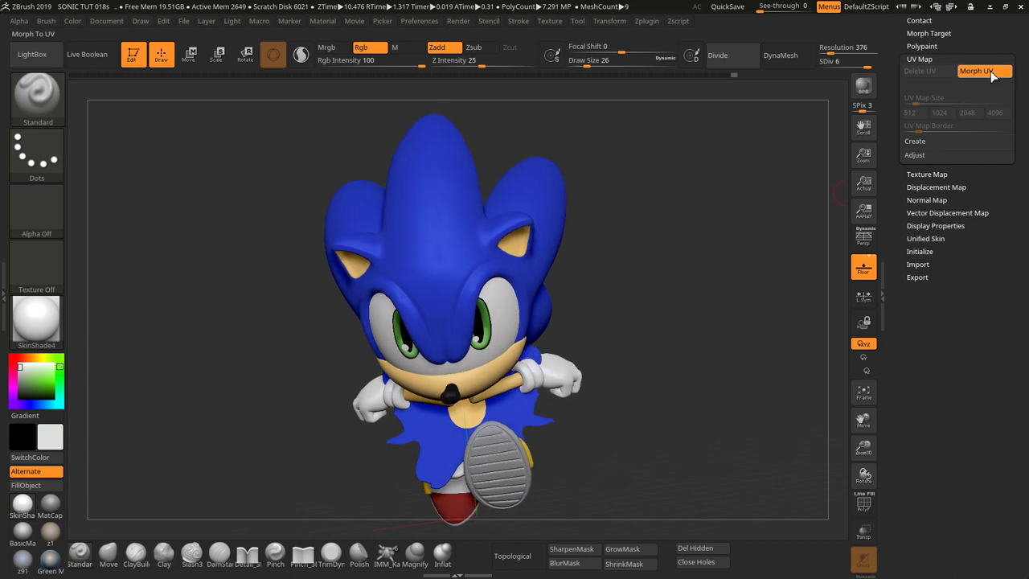
click(959, 69)
click(919, 59)
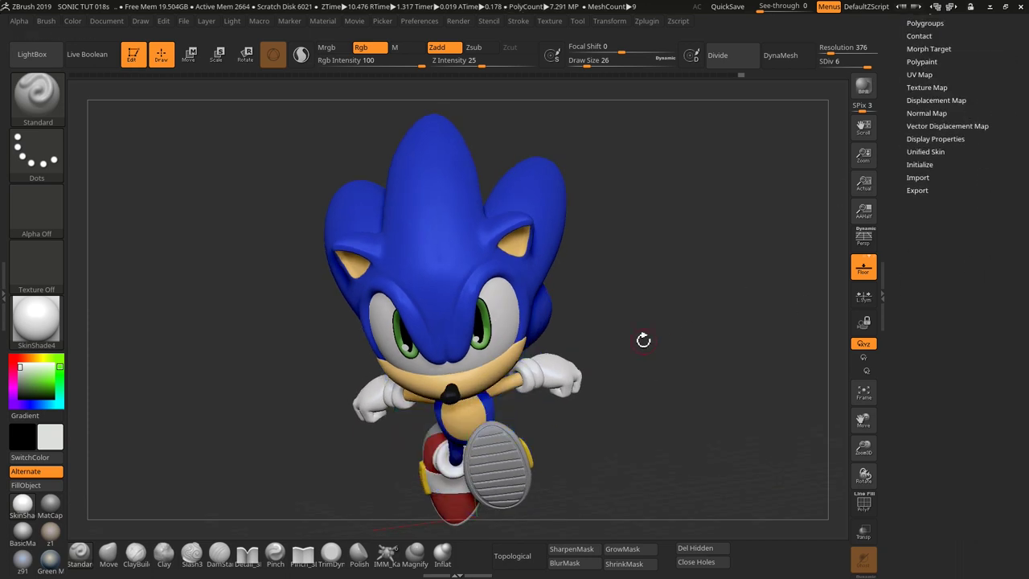
drag(643, 340, 605, 356)
drag(681, 330, 715, 341)
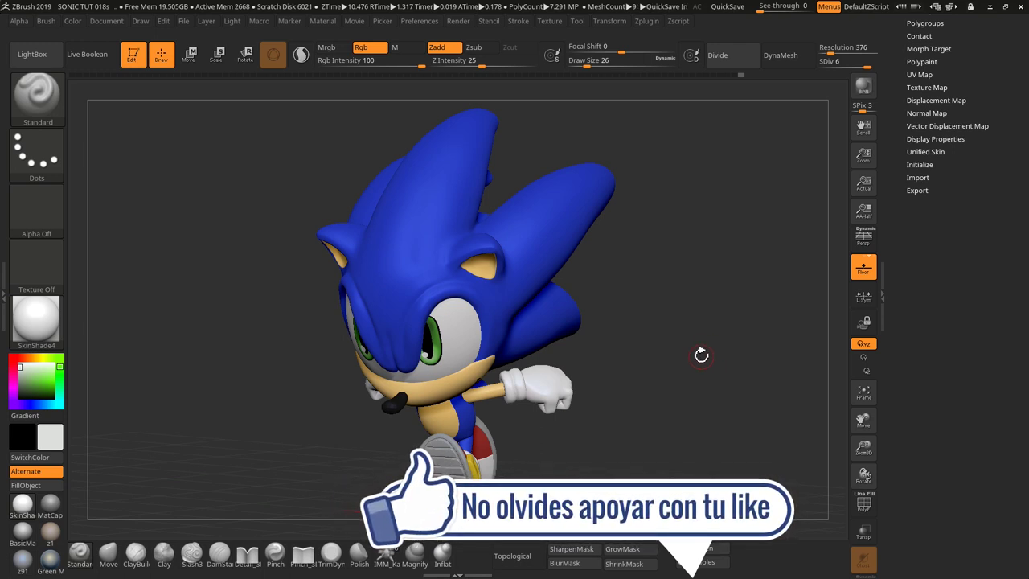
scroll(980, 211, up, 1)
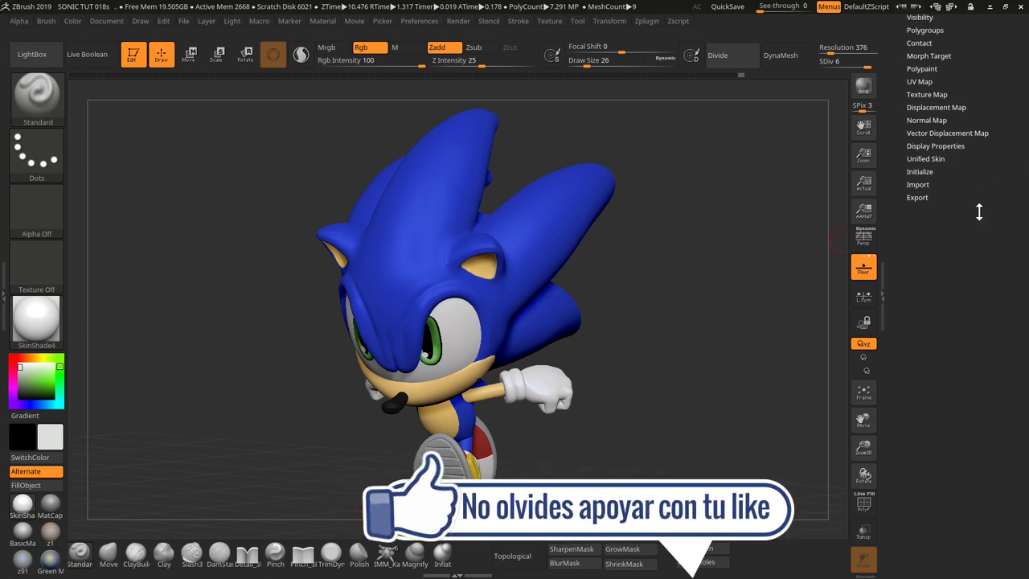
scroll(980, 215, up, 3)
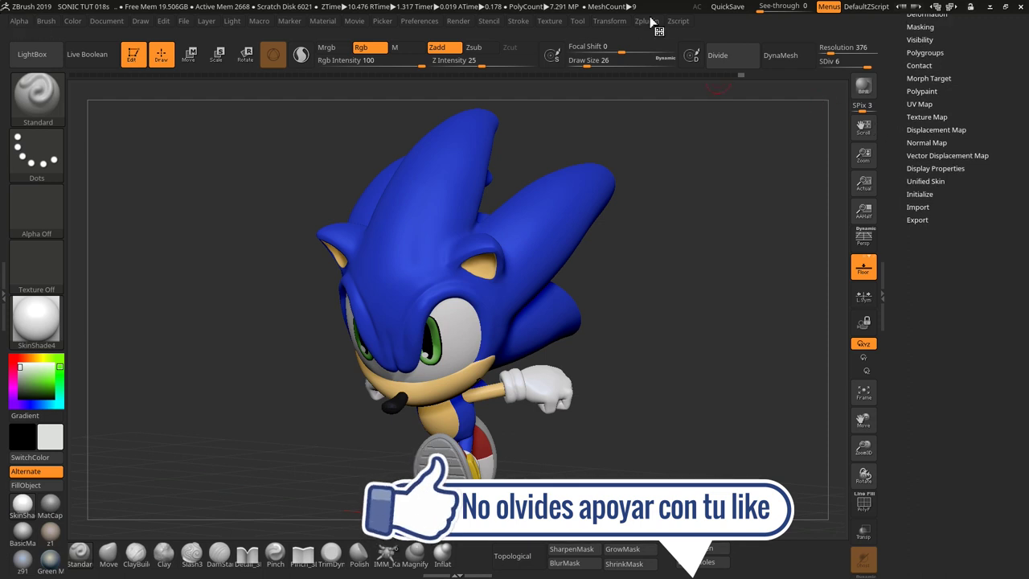
click(647, 21)
click(679, 246)
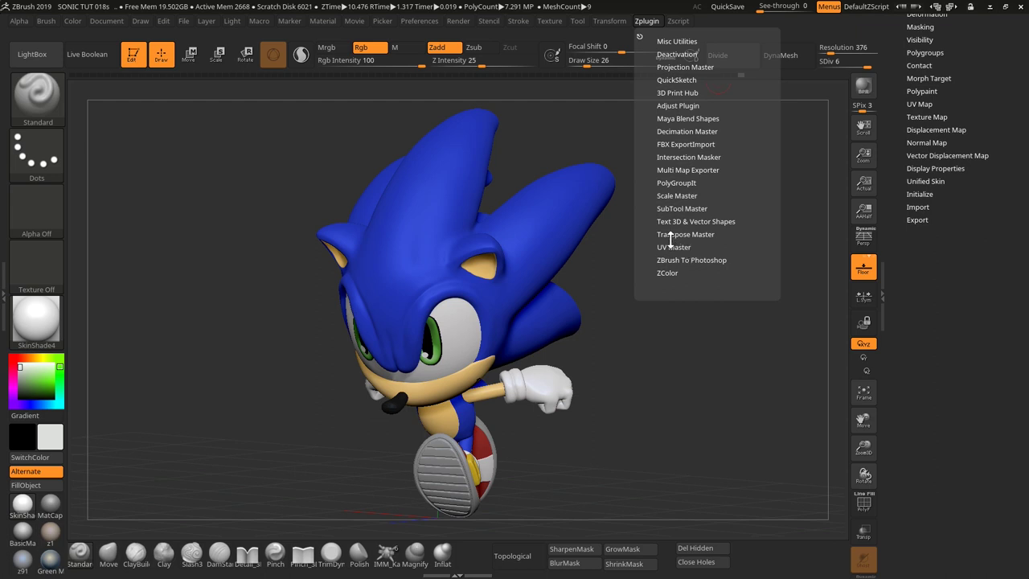
click(674, 170)
drag(775, 160, 775, 110)
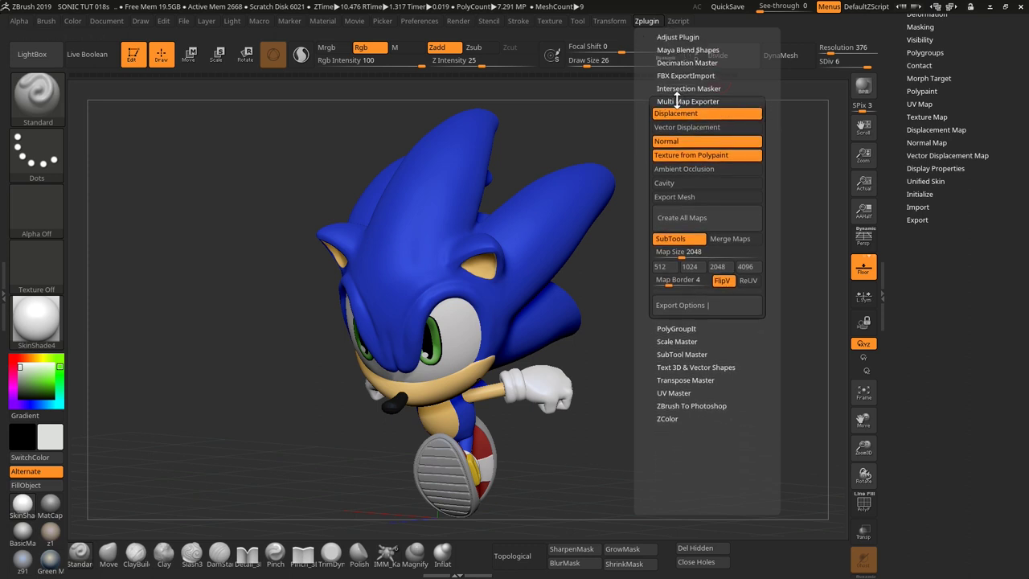
click(647, 21)
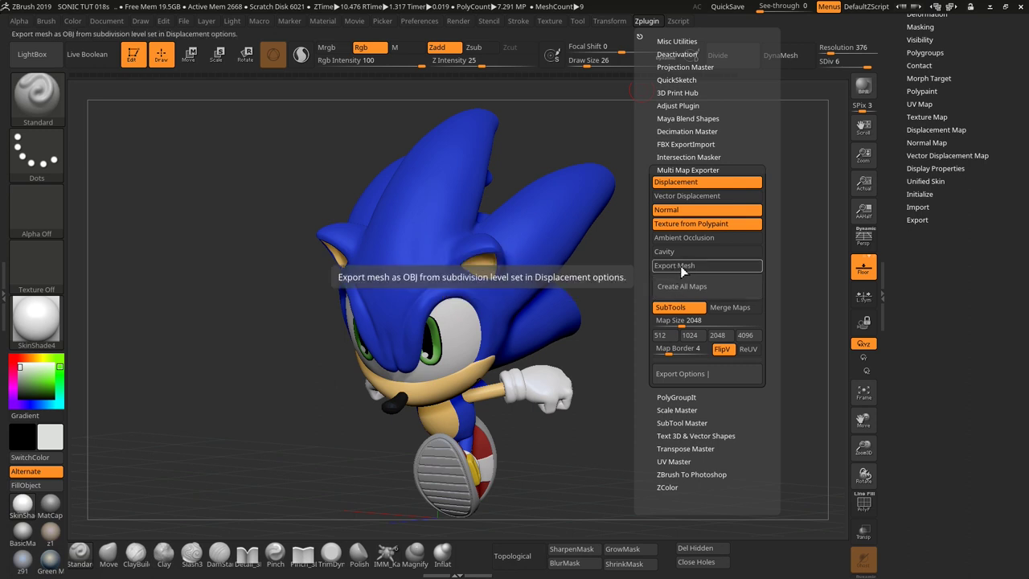
click(699, 169)
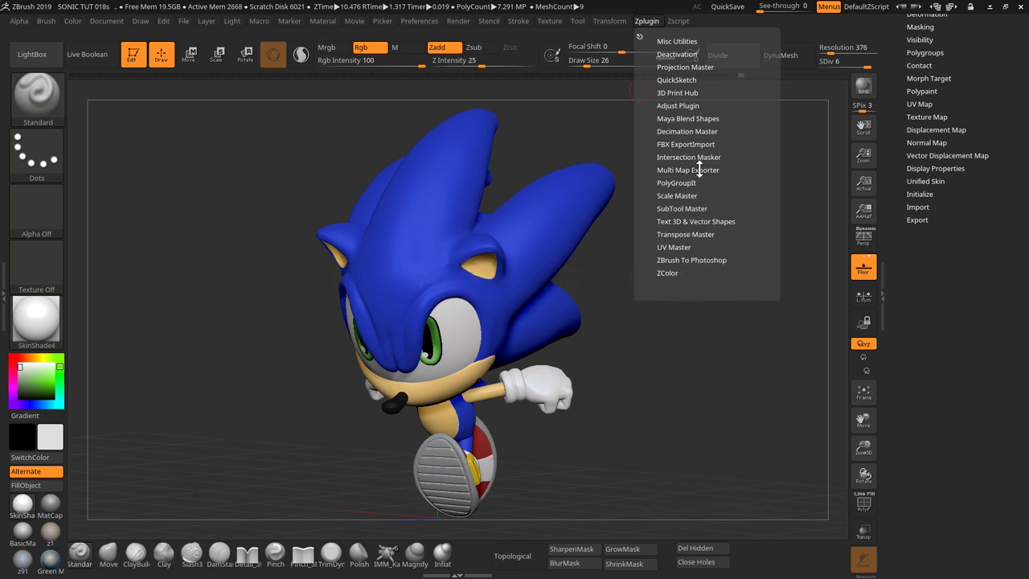
mouse_move(804, 221)
mouse_down()
mouse_move(638, 368)
mouse_move(687, 413)
mouse_move(633, 407)
mouse_up()
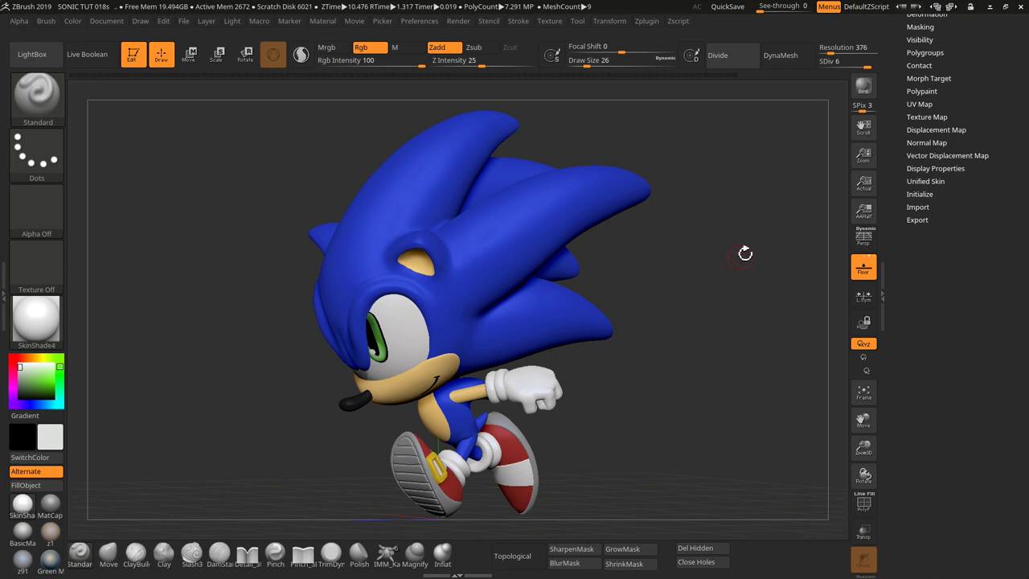
- Zoom in, reveal the subtool list, and rotate Sonic to a side-on view
scroll(994, 117, up, 1)
scroll(994, 117, up, 5)
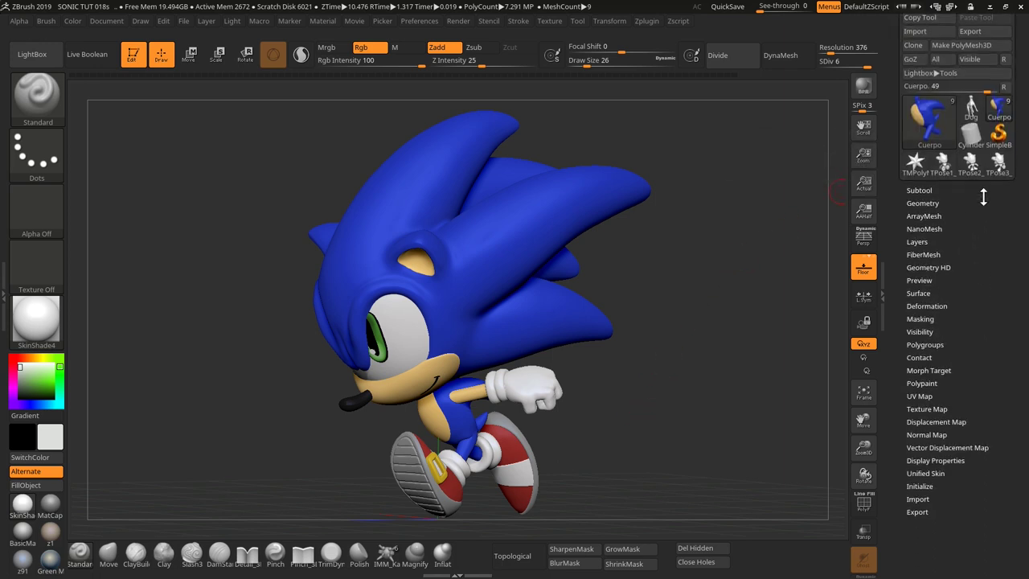
scroll(988, 195, up, 3)
mouse_move(693, 372)
shift+mouse_down()
mouse_move(682, 377)
mouse_move(722, 379)
mouse_move(659, 384)
shift+mouse_up()
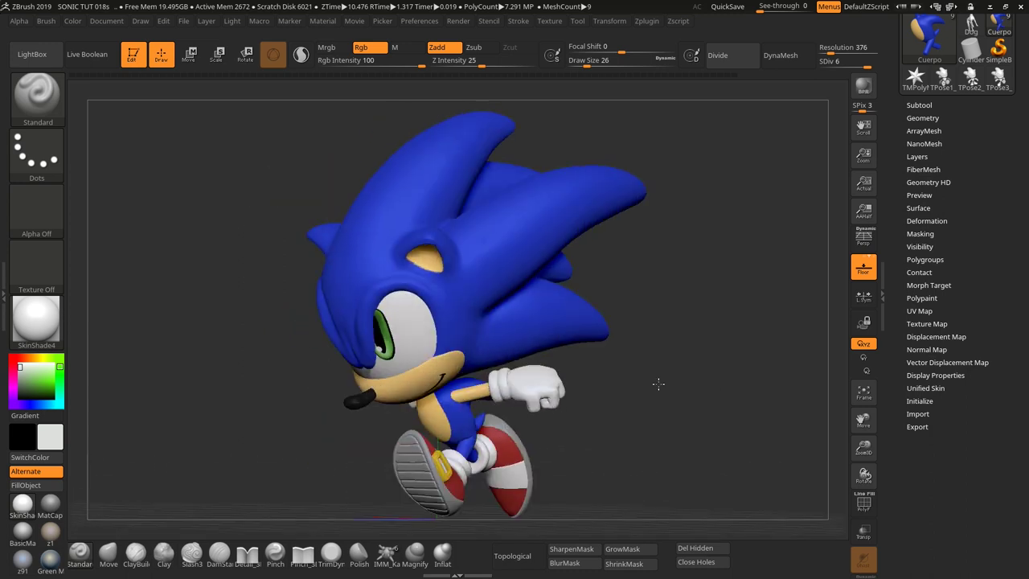
click(917, 104)
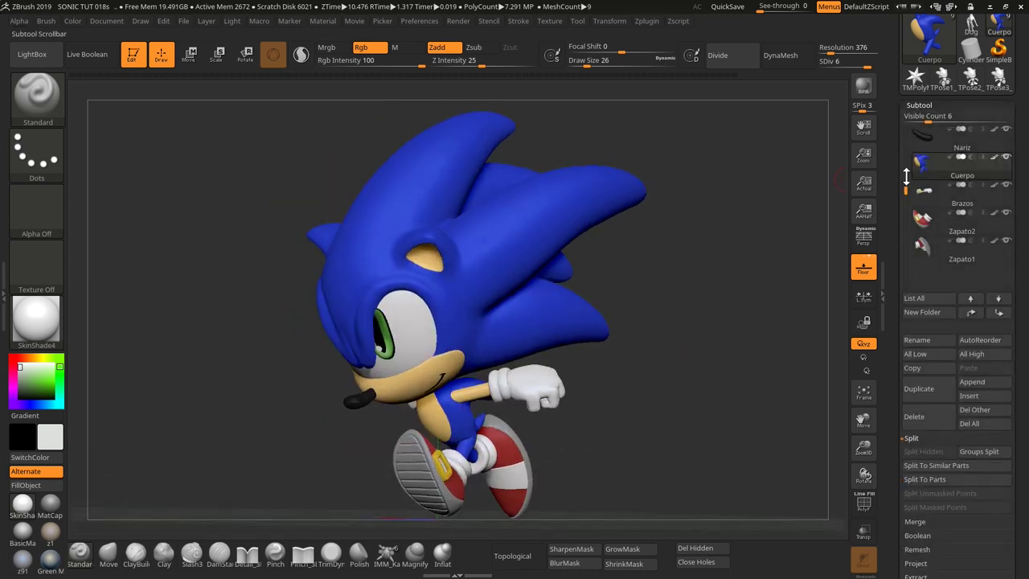
drag(902, 200, 902, 128)
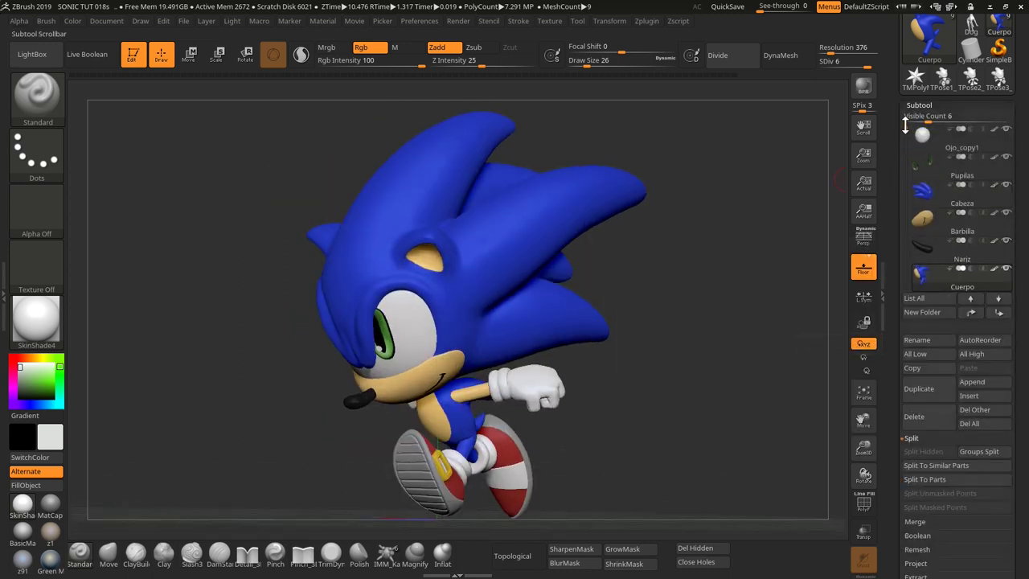
drag(617, 443, 635, 414)
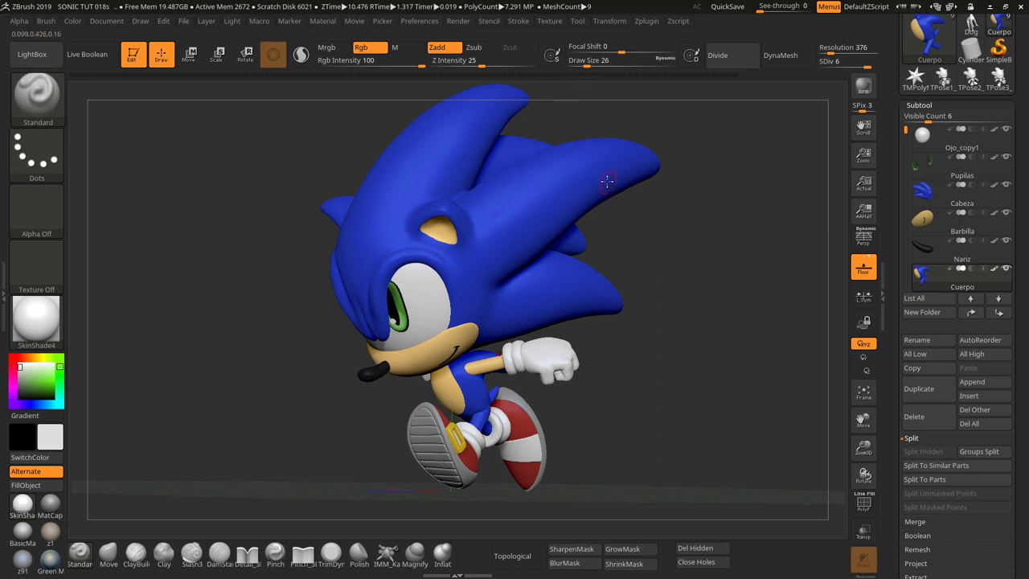
mouse_move(705, 291)
mouse_down()
mouse_move(717, 298)
mouse_move(696, 299)
mouse_move(700, 322)
mouse_up()
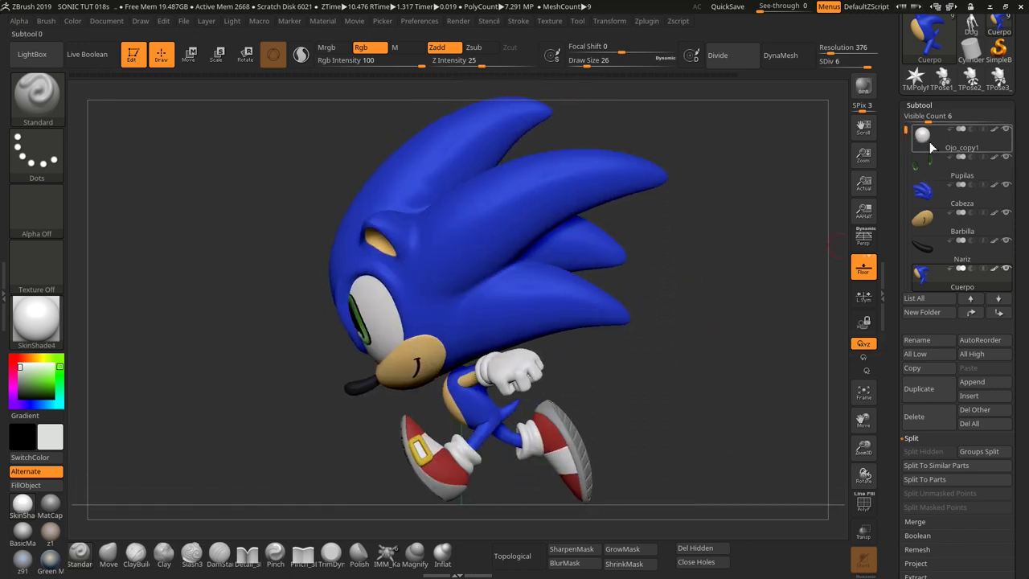
- Select Ojo_copy1 and expand Texture Map's Create section to show the new-texture options
click(929, 144)
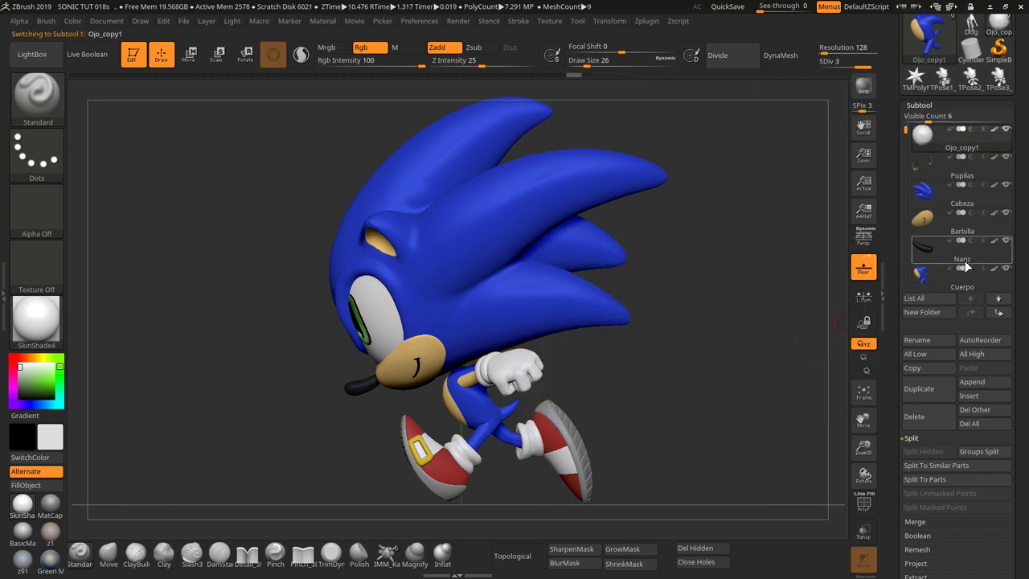
drag(1021, 445, 1018, 313)
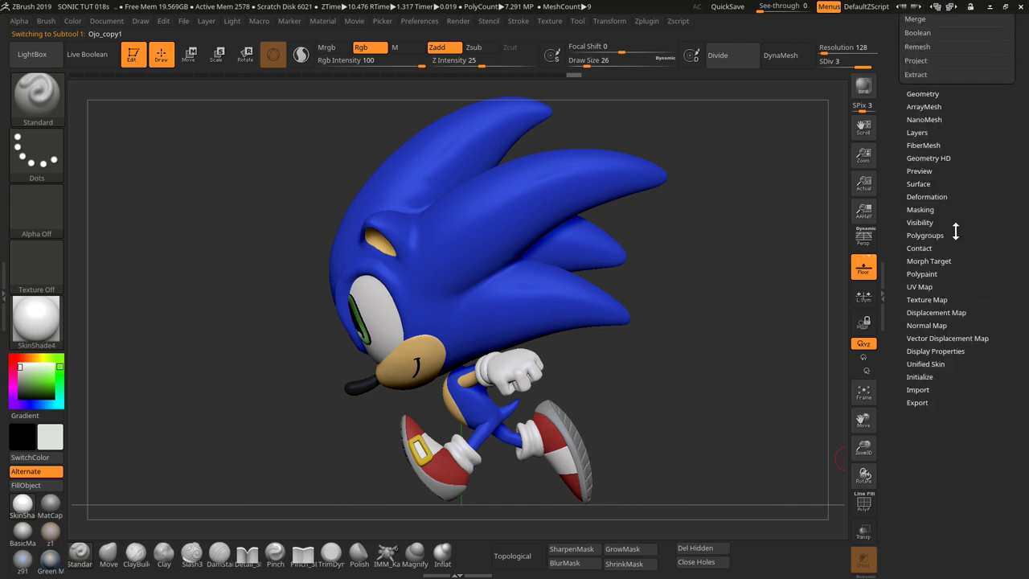
click(923, 290)
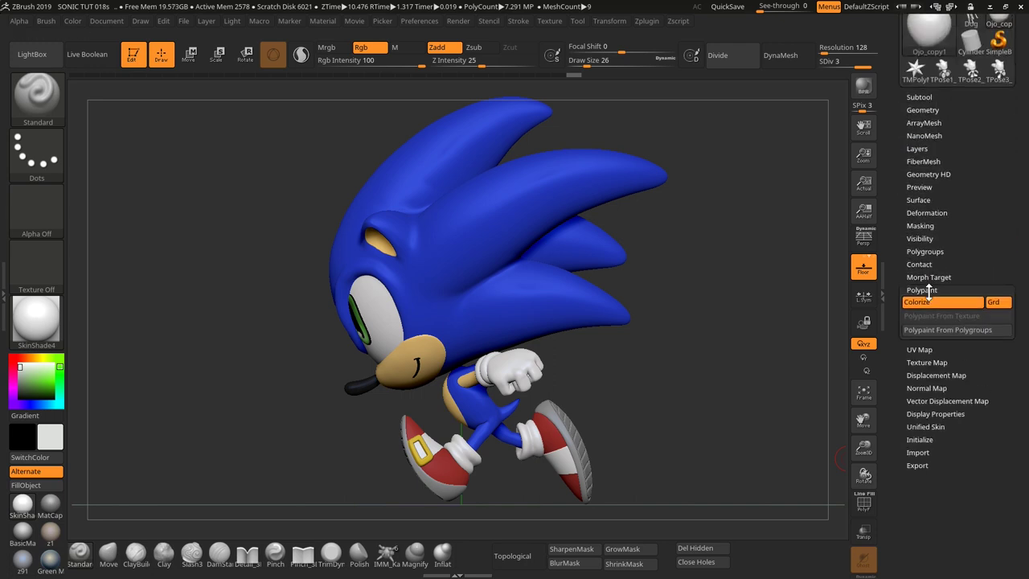
click(928, 291)
click(923, 316)
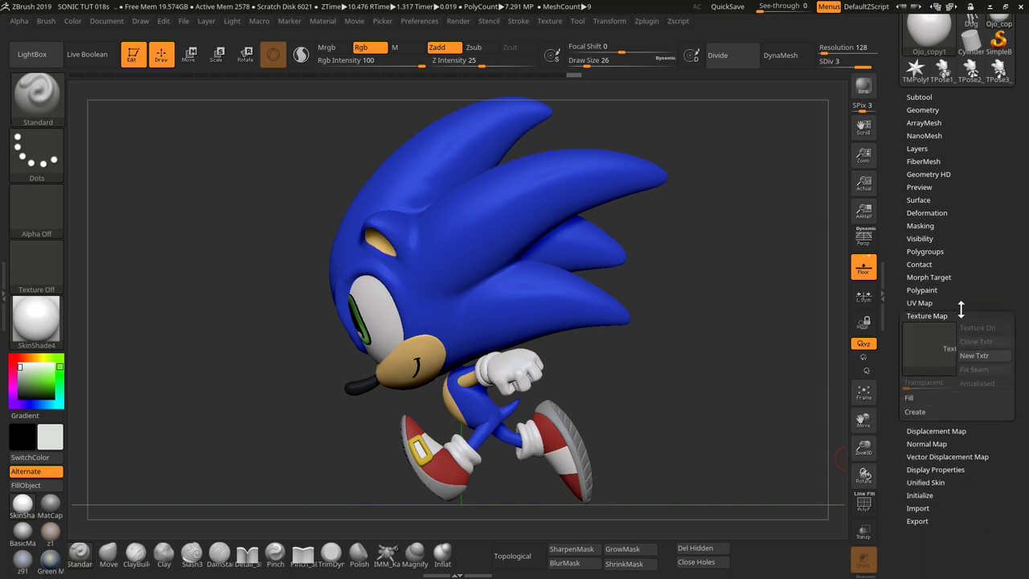
scroll(963, 266, down, 3)
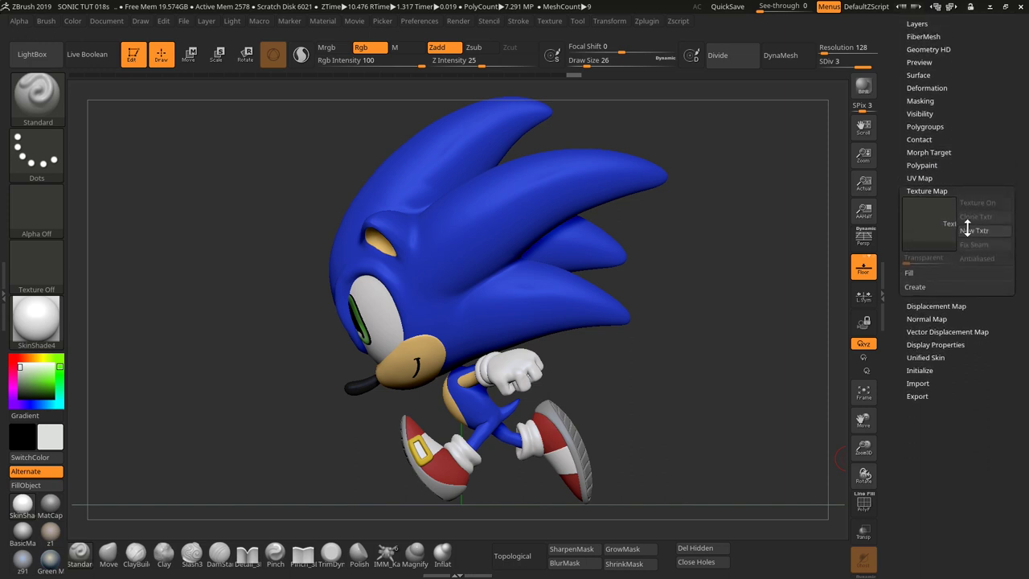
click(915, 293)
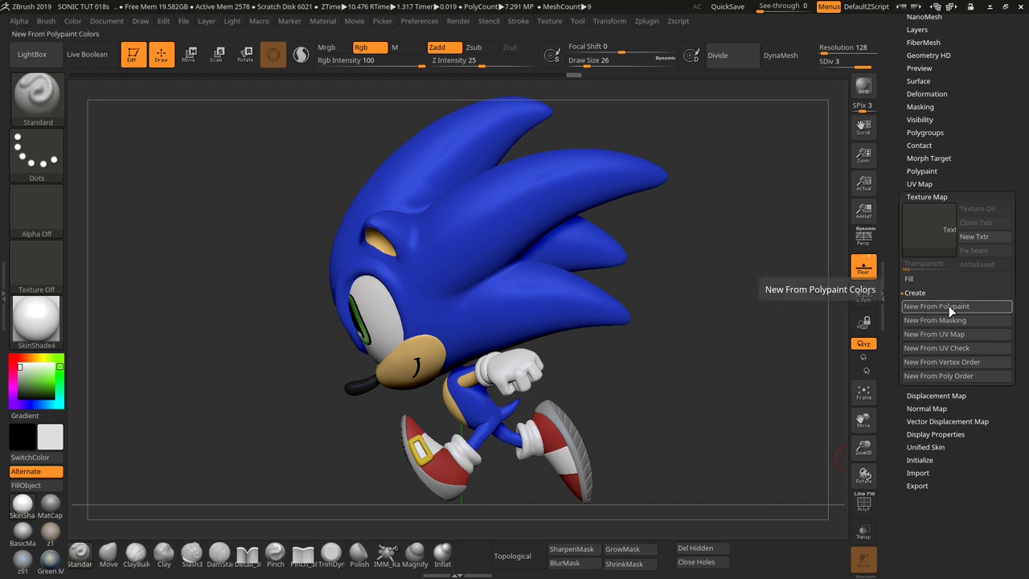
- Create a white texture from Ojo_copy1's polypaint and clone it as the current 1024×1024 texture
click(949, 305)
mouse_move(928, 229)
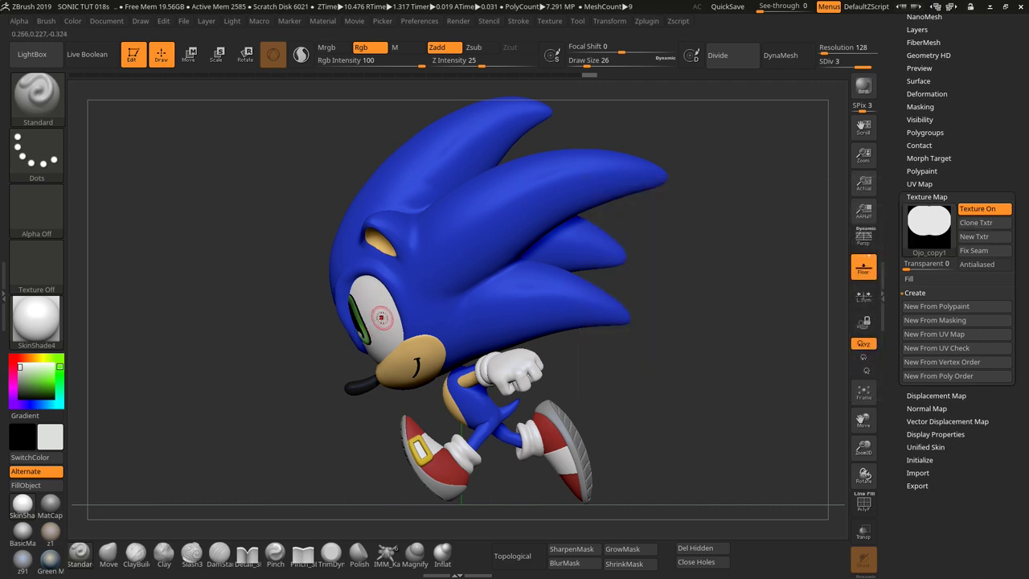
click(976, 224)
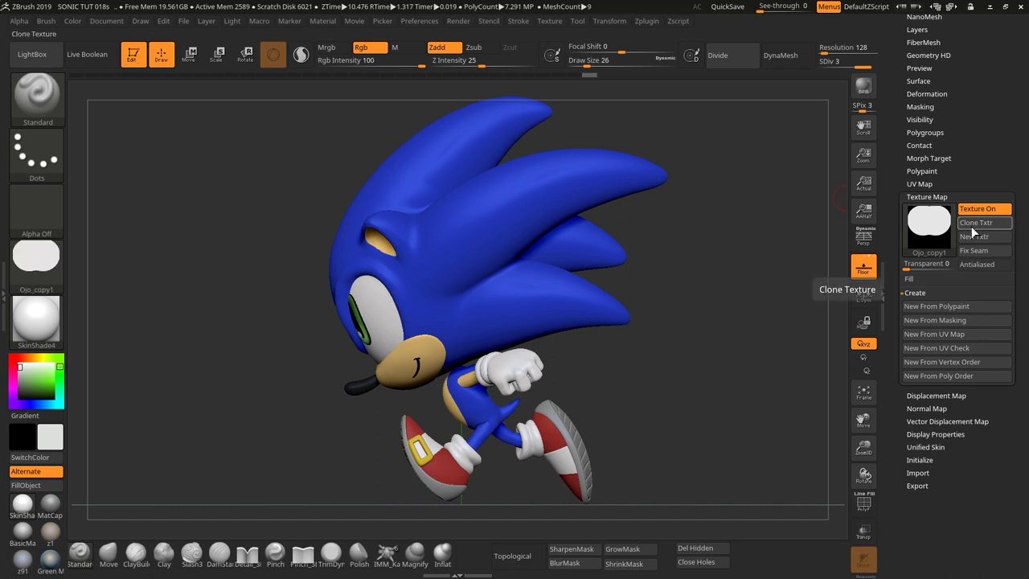
click(549, 22)
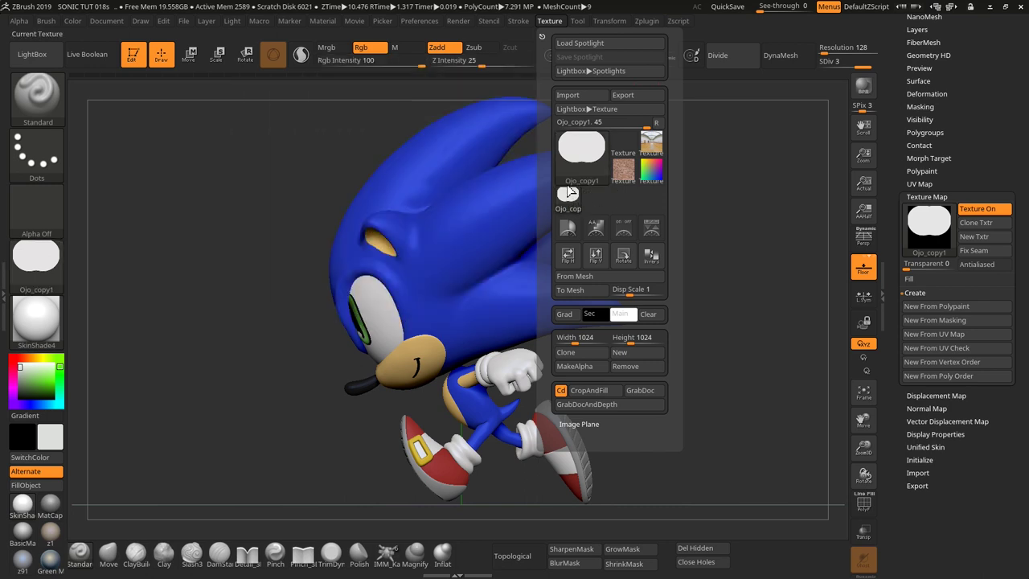
click(983, 192)
drag(1007, 149, 1006, 250)
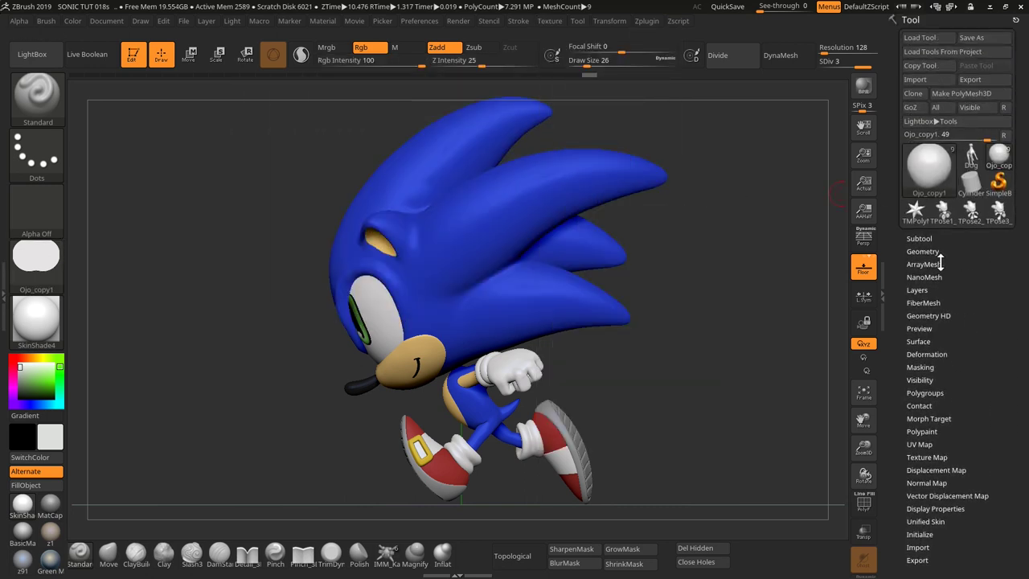
- Make Pupilas the active subtool
click(918, 238)
click(922, 309)
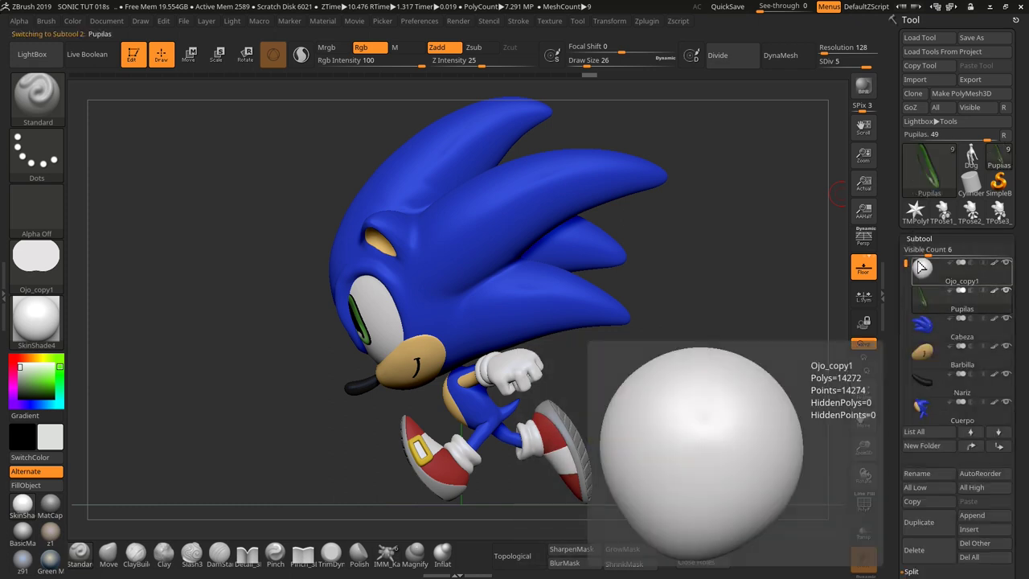
click(918, 235)
drag(986, 322, 1008, 268)
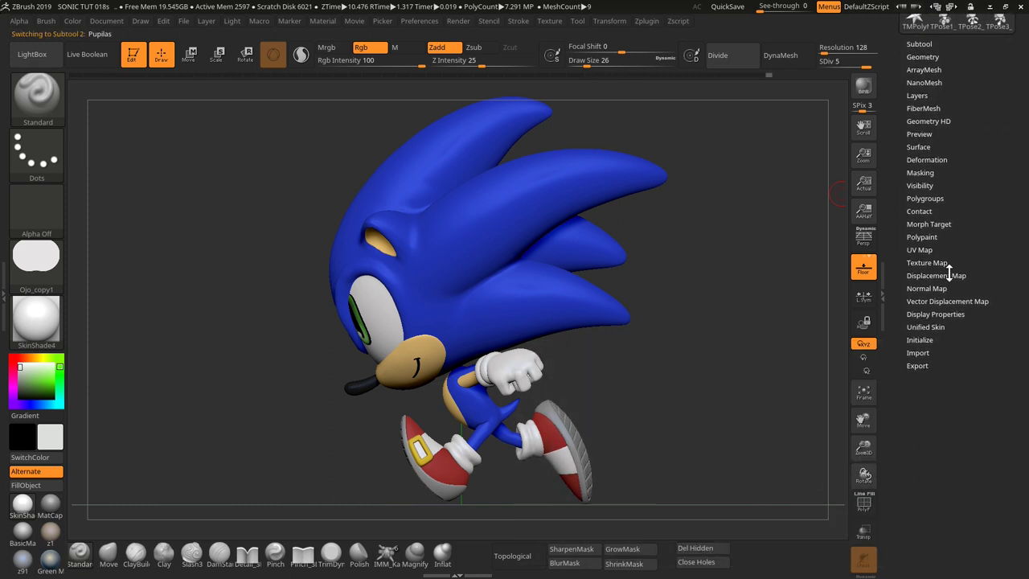
- Clone Pupilas's 2048×2048 green polypaint texture into the current texture slot
click(921, 251)
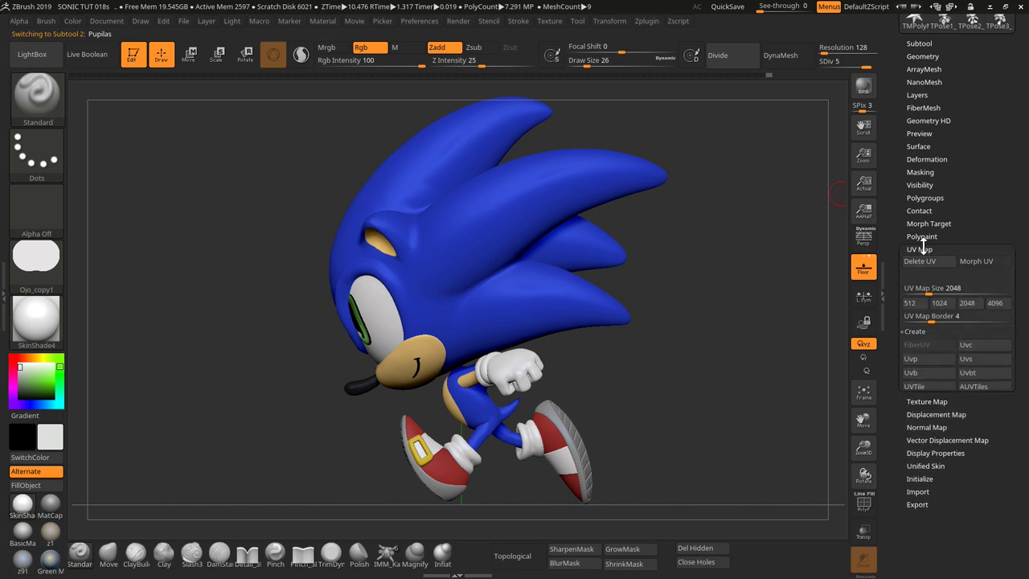
click(923, 251)
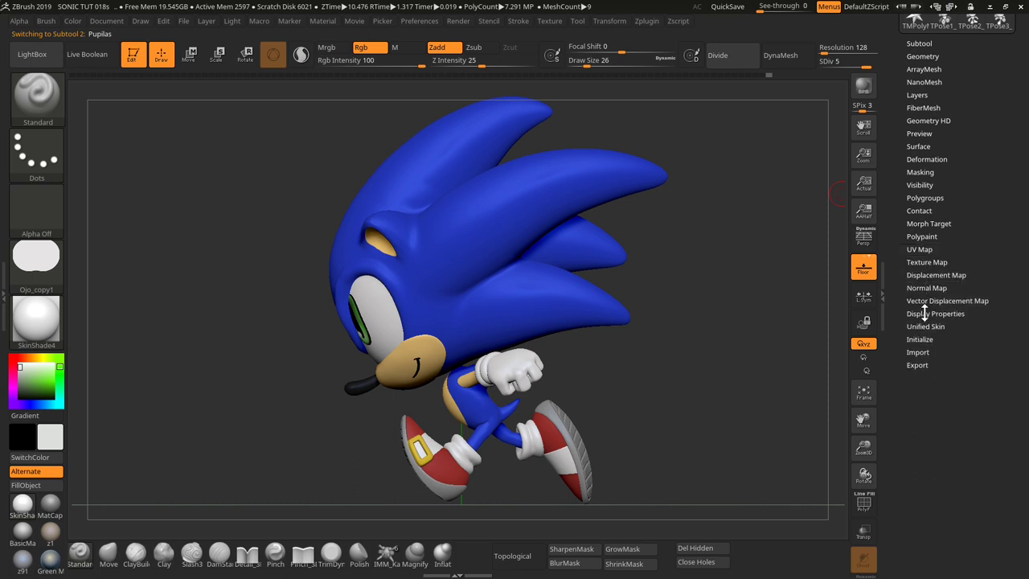
click(919, 262)
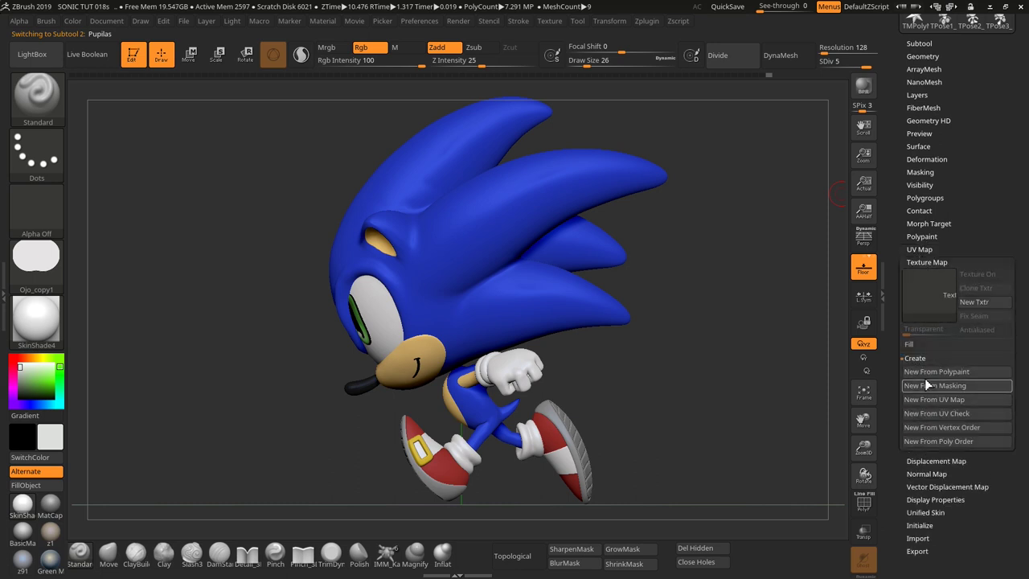
mouse_move(929, 293)
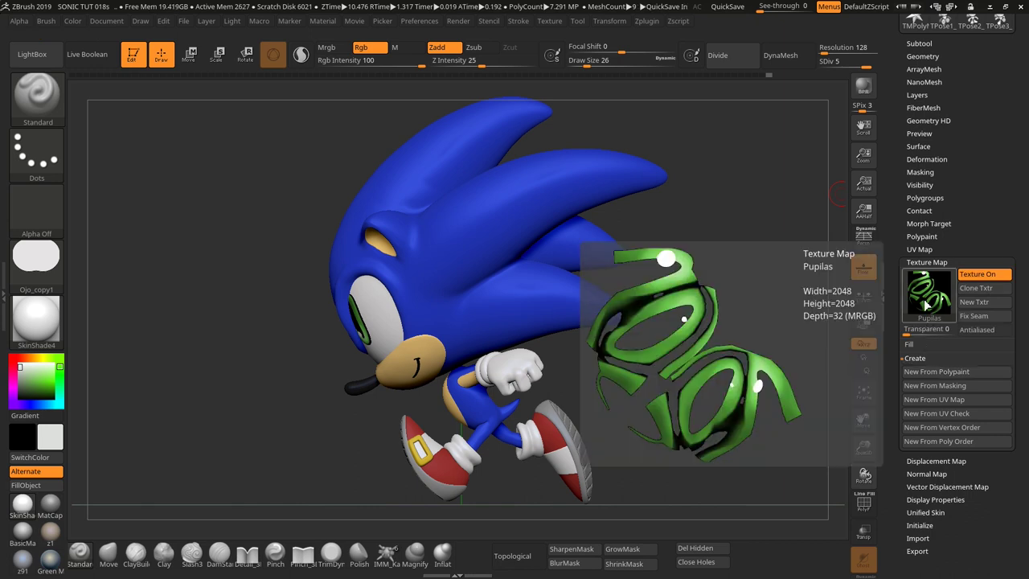
click(977, 288)
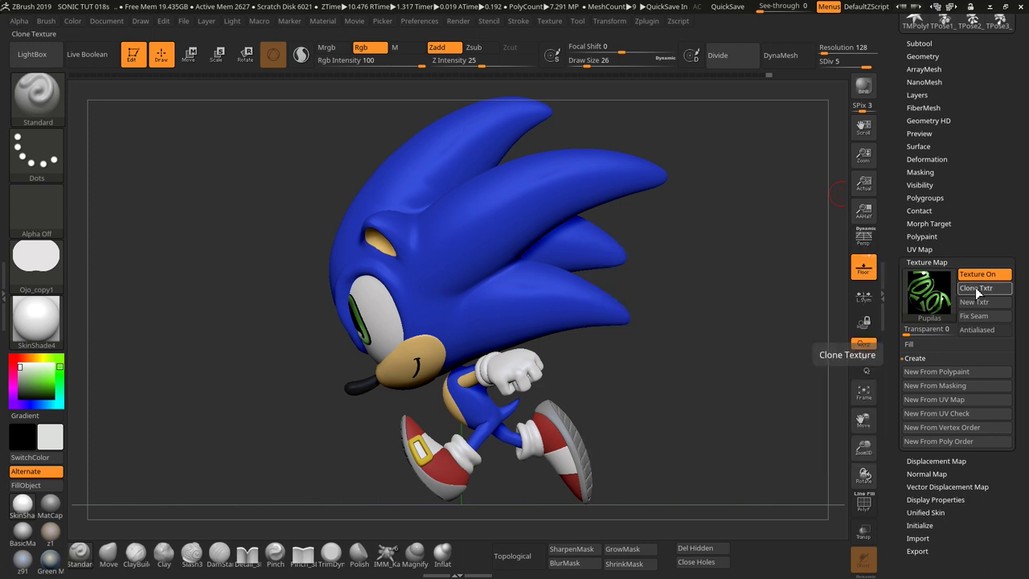
click(927, 262)
- Make Cabeza the active subtool
drag(1003, 249, 1003, 299)
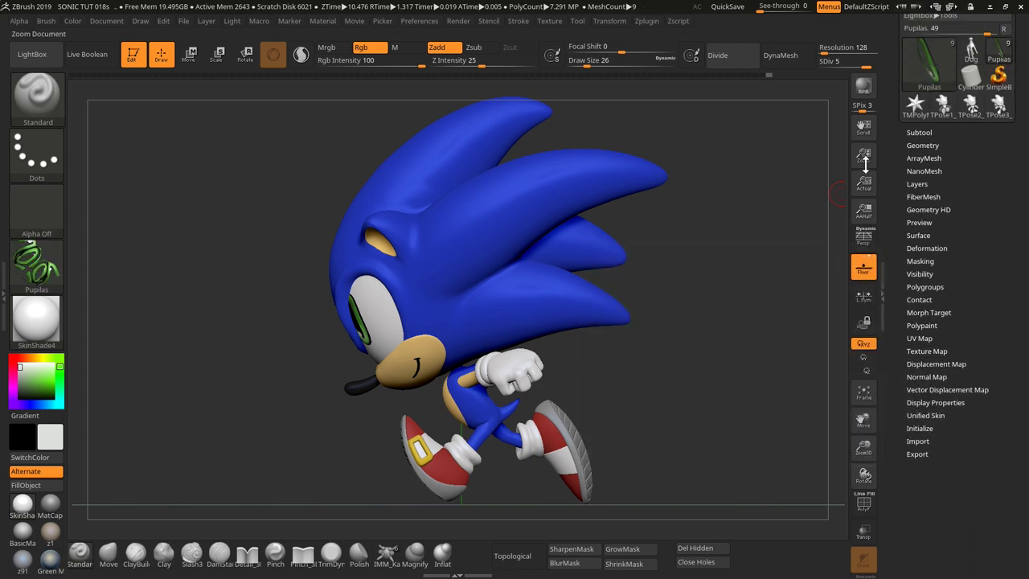
click(920, 133)
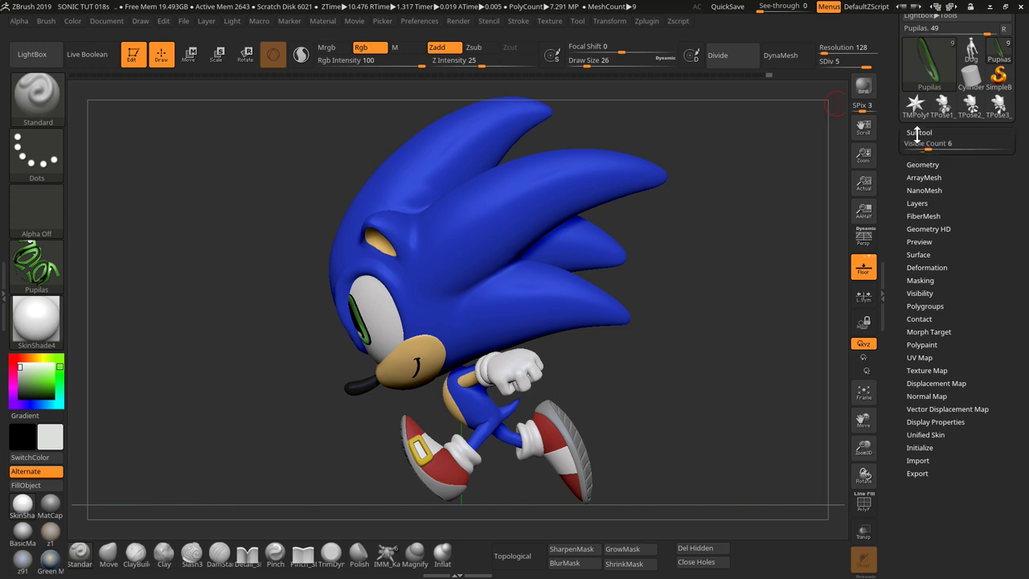
click(926, 221)
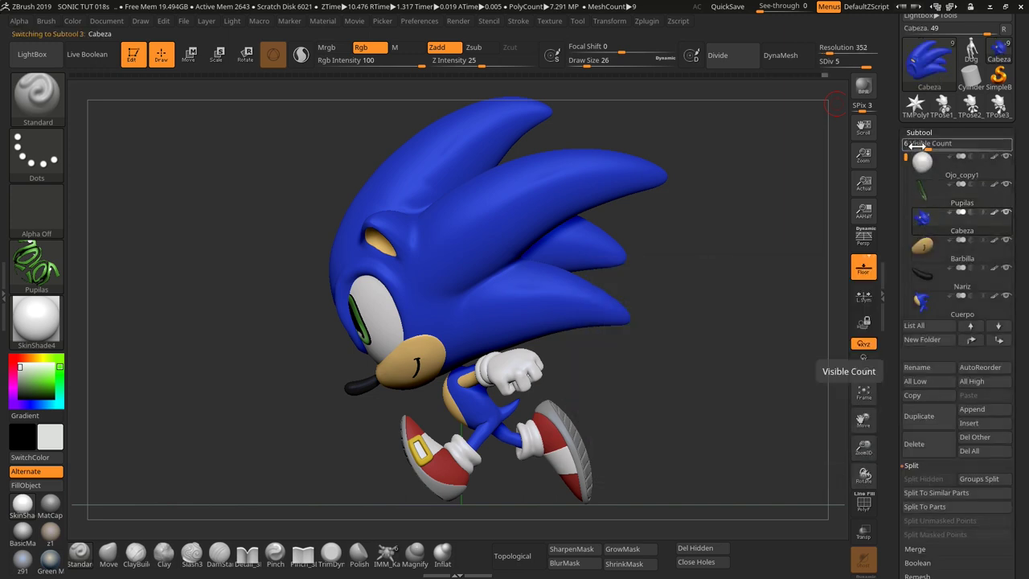
click(920, 133)
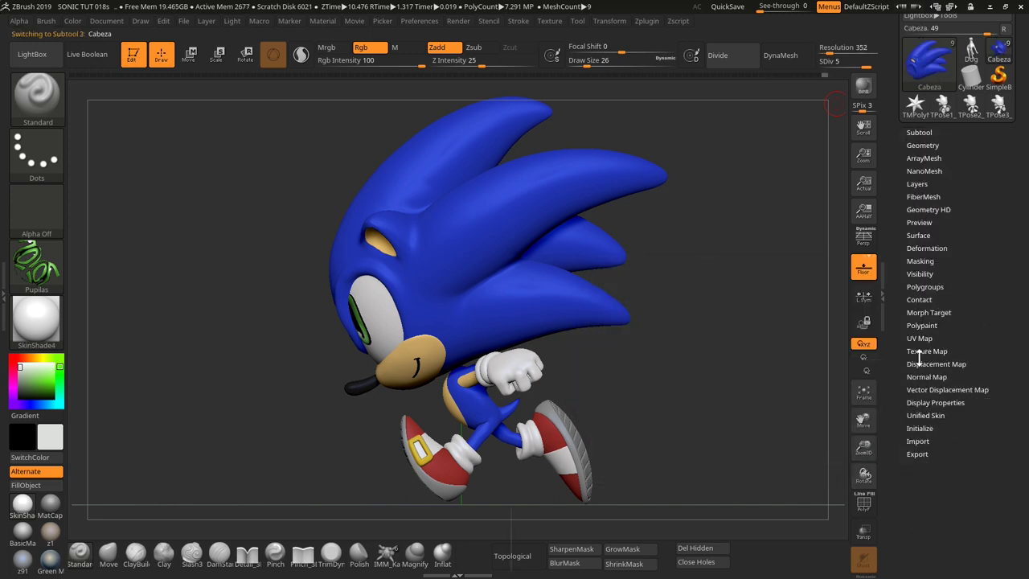
- Create Cabeza's 1024×1024 blue texture map from its polypaint
click(925, 351)
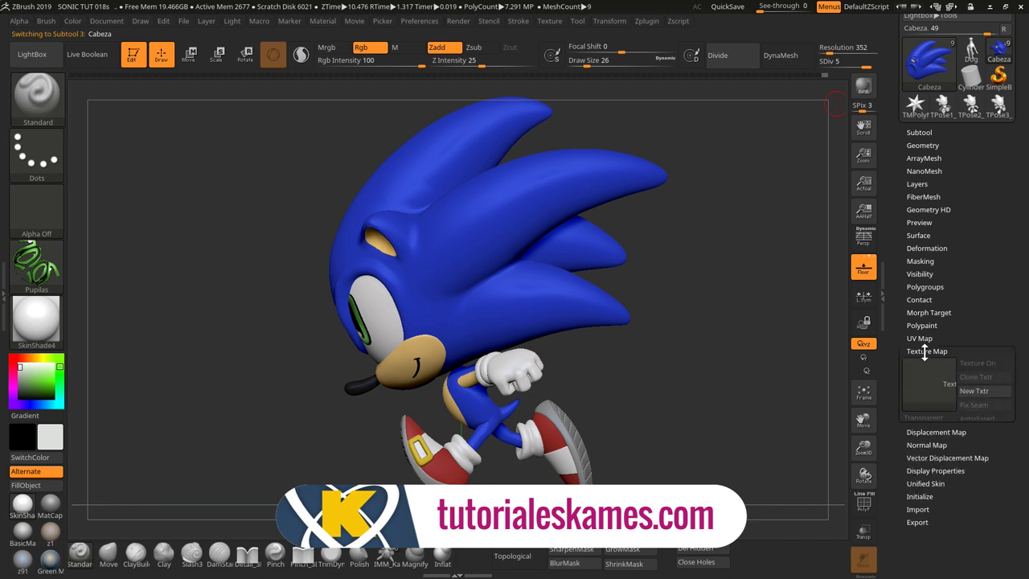
click(927, 460)
mouse_move(929, 382)
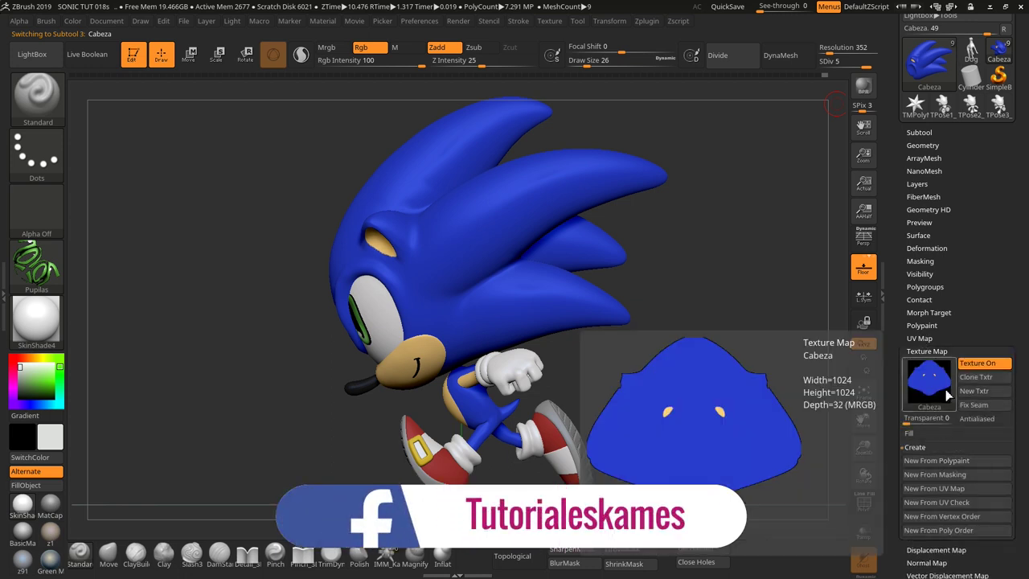
click(927, 351)
click(918, 132)
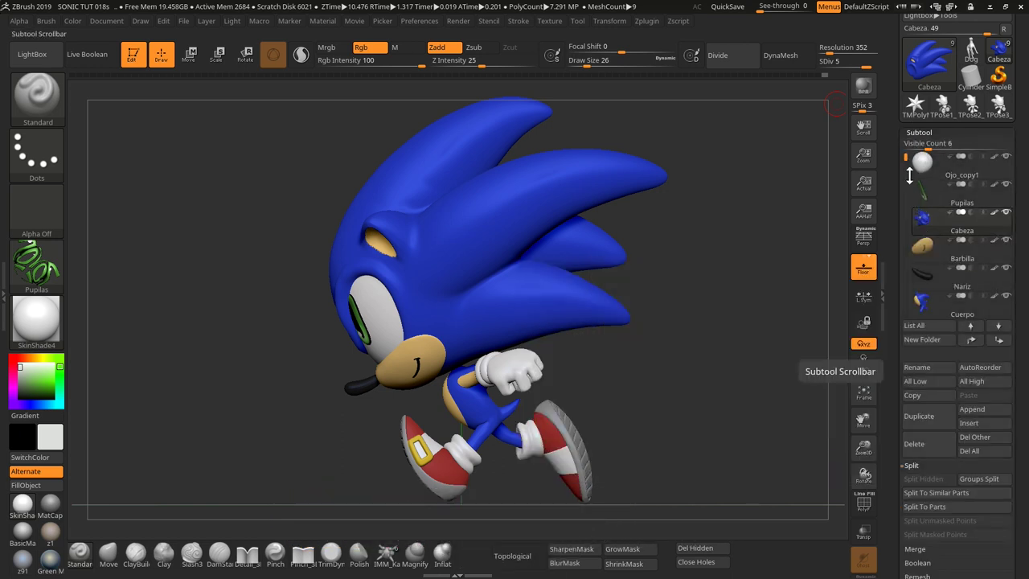
mouse_move(579, 379)
mouse_down()
mouse_move(705, 375)
mouse_move(570, 322)
mouse_up()
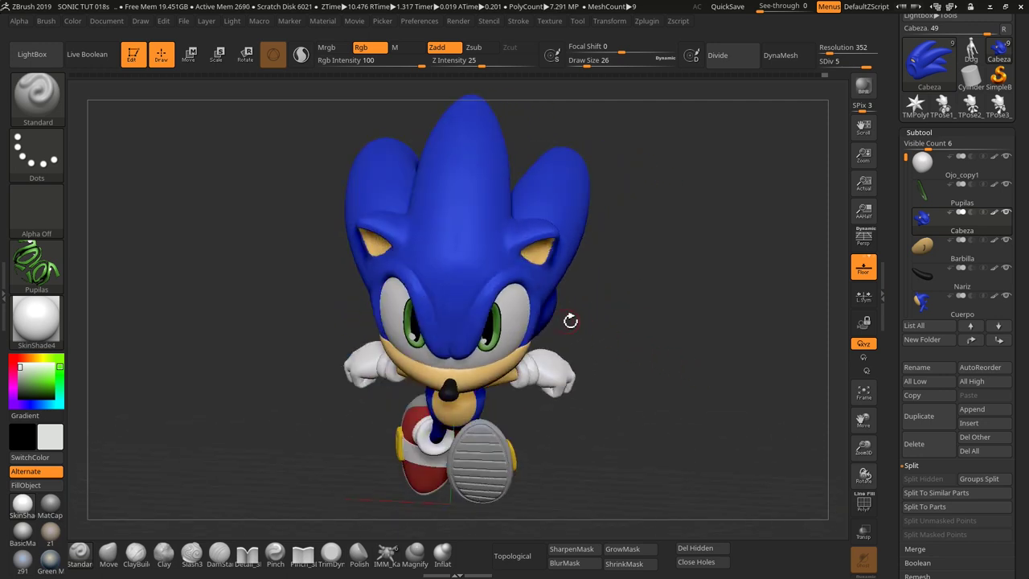
mouse_move(470, 323)
ctrl+right_down()
mouse_move(459, 349)
mouse_move(490, 427)
ctrl+right_up()
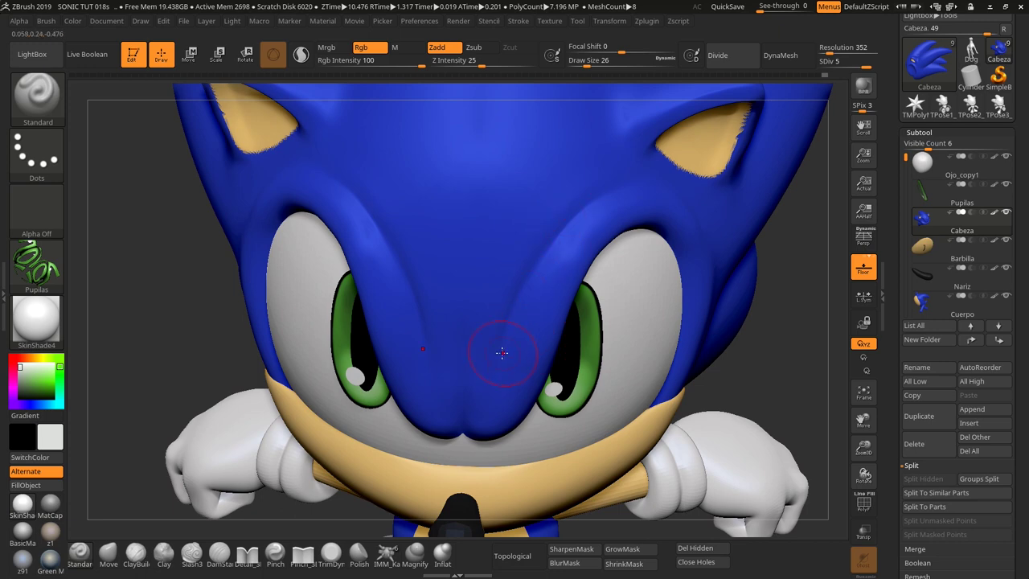
mouse_move(693, 253)
ctrl+right_down()
mouse_move(724, 274)
mouse_move(801, 295)
ctrl+right_up()
mouse_move(726, 326)
ctrl+right_down()
mouse_move(265, 305)
mouse_move(686, 402)
mouse_move(756, 336)
mouse_move(754, 383)
mouse_move(661, 351)
mouse_move(651, 386)
ctrl+right_up()
mouse_move(1026, 336)
mouse_down()
mouse_move(996, 276)
mouse_move(980, 207)
mouse_up()
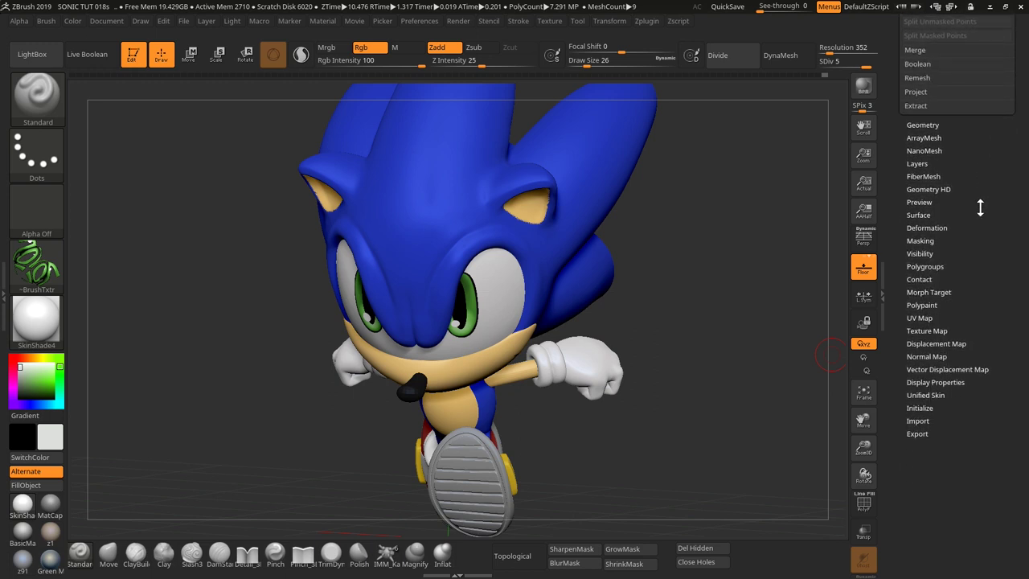
- Drop Cabeza to SDiv 1, create its 1024×1024 normal map and clone it into the texture slot
click(927, 356)
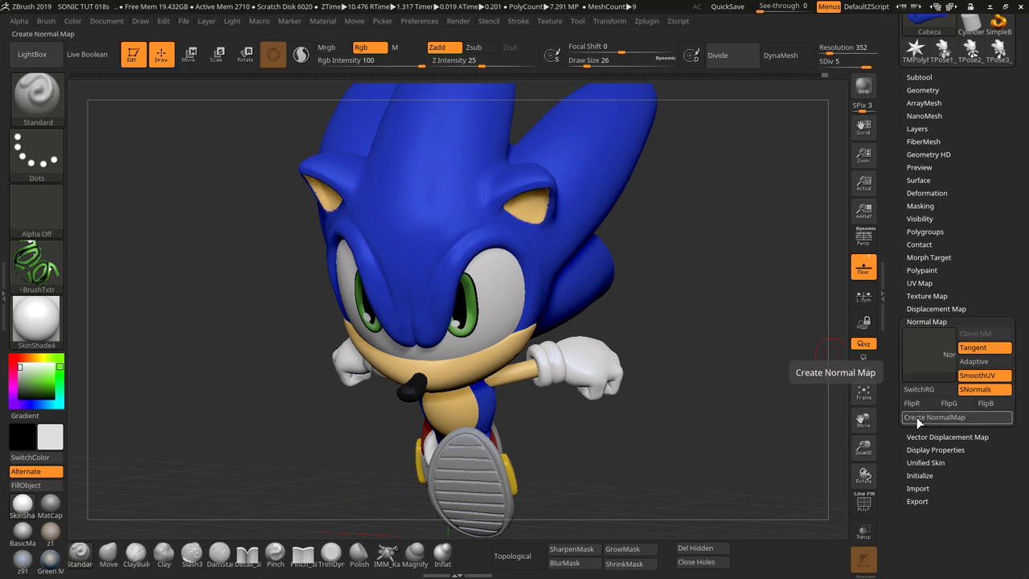
click(926, 417)
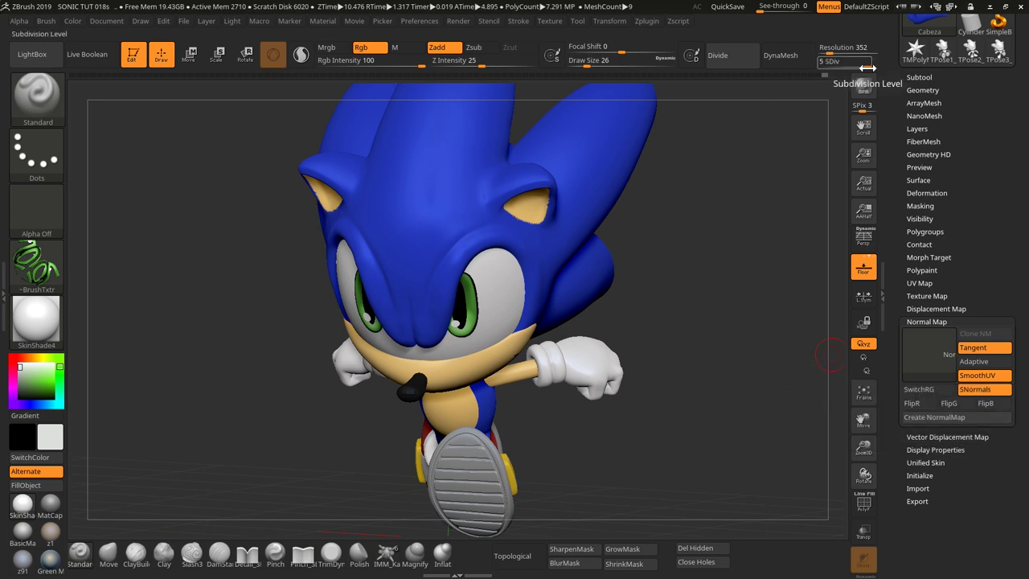
click(818, 67)
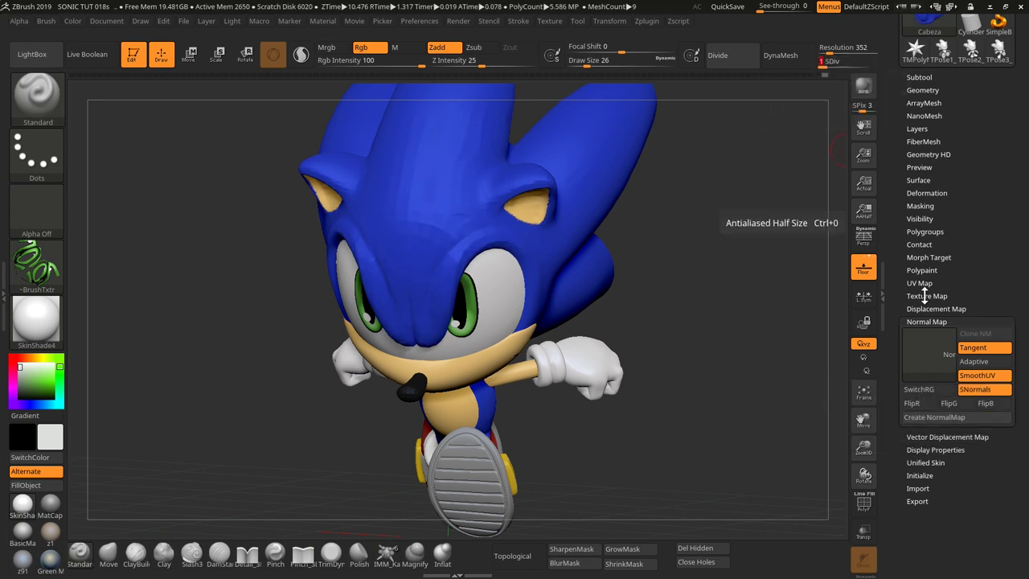
click(942, 417)
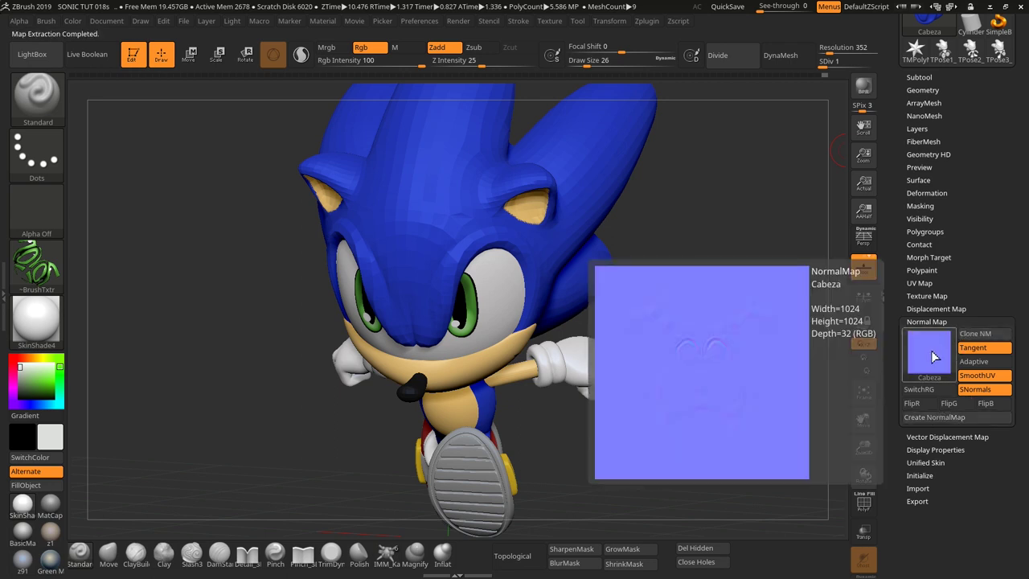
click(977, 335)
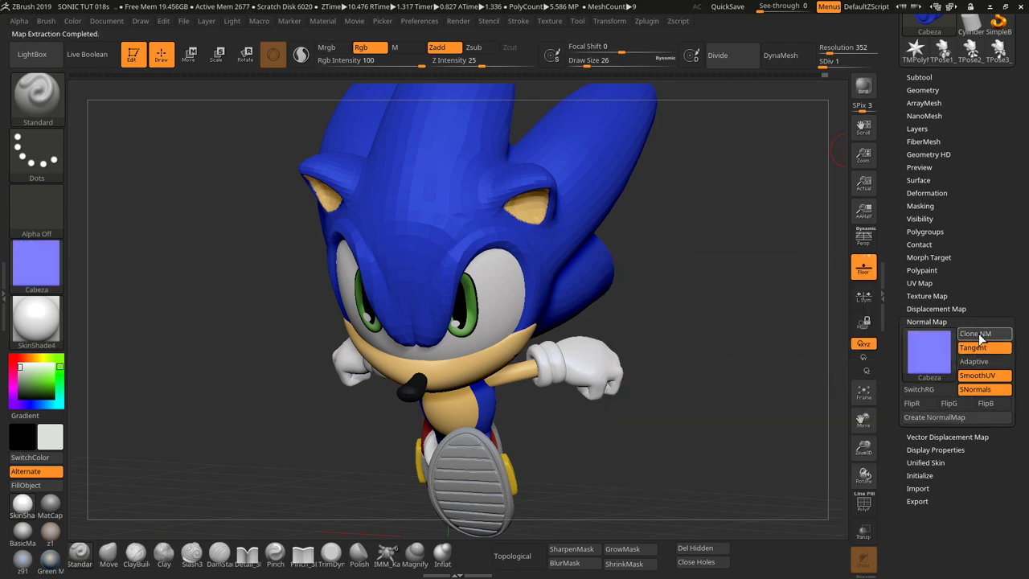
click(927, 320)
drag(988, 211, 983, 280)
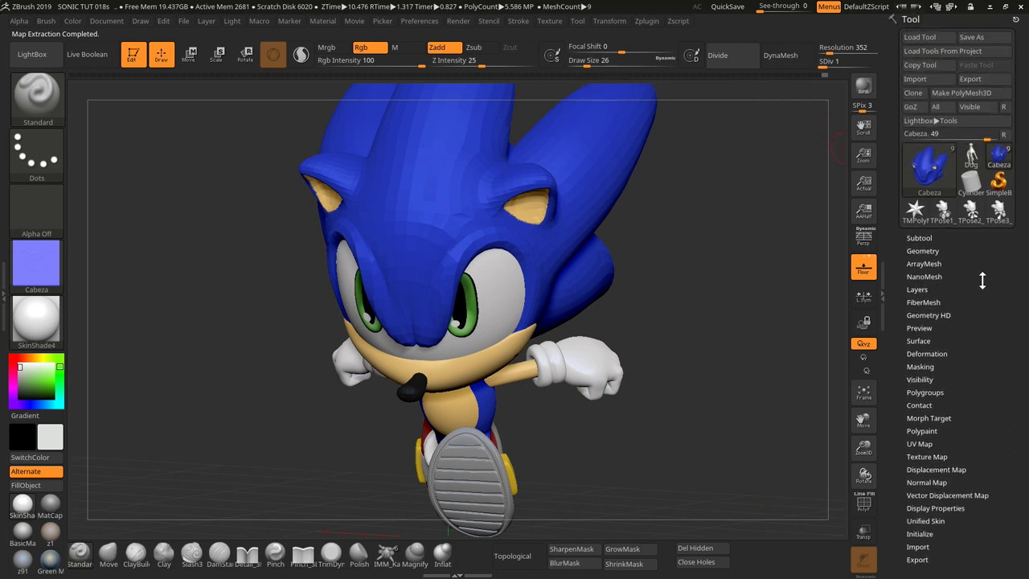
- Select Pupilas and drop it to its lowest subdivision level
click(931, 237)
mouse_move(769, 340)
mouse_down()
mouse_move(735, 333)
mouse_move(772, 340)
mouse_move(748, 345)
mouse_up()
click(917, 301)
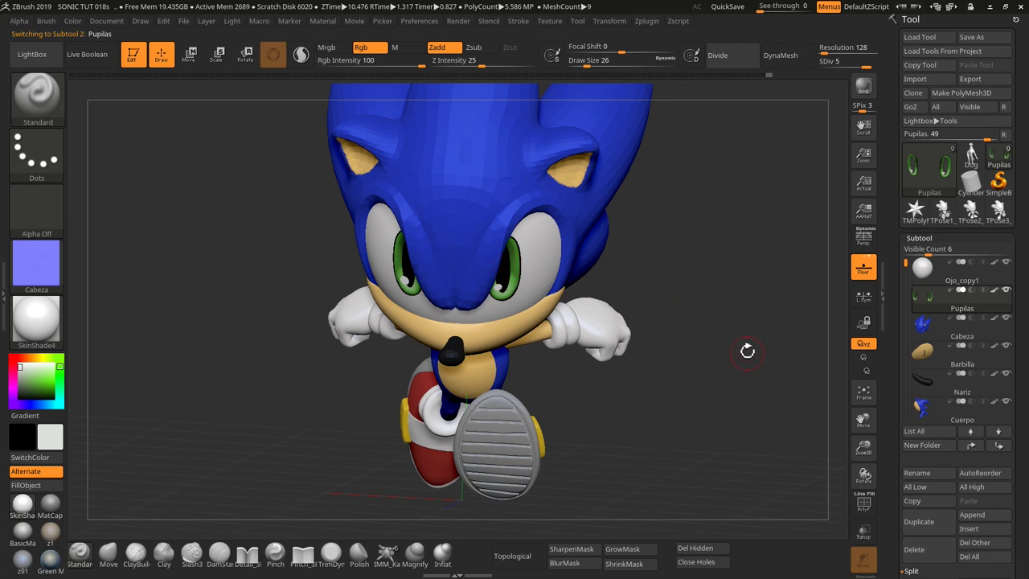
drag(747, 351, 731, 352)
drag(866, 61, 820, 62)
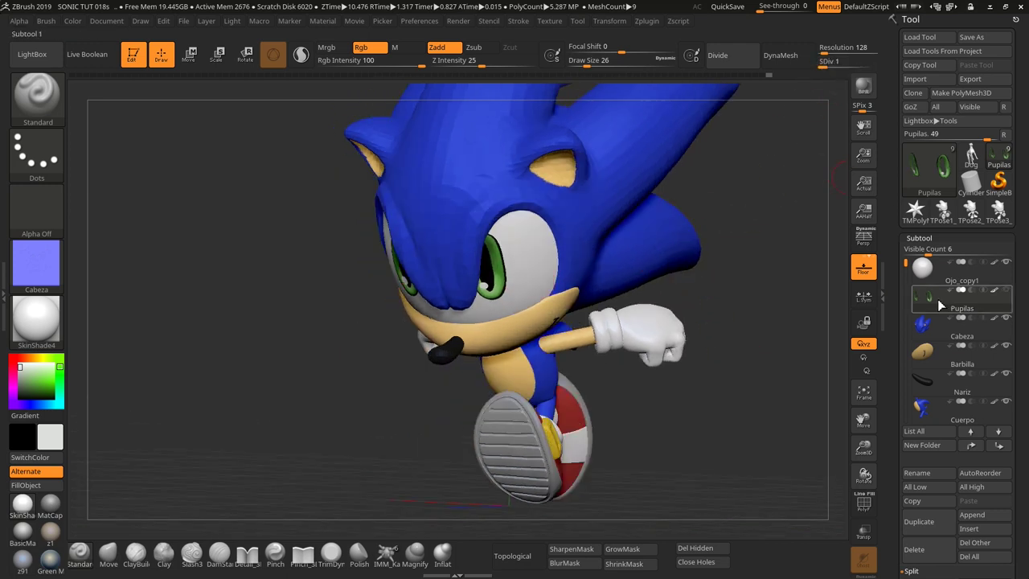
- Zoom in on the eyes, raise Pupilas to SDiv 5, then return it to level 1 and zoom out
scroll(488, 278, up, 5)
scroll(563, 258, up, 2)
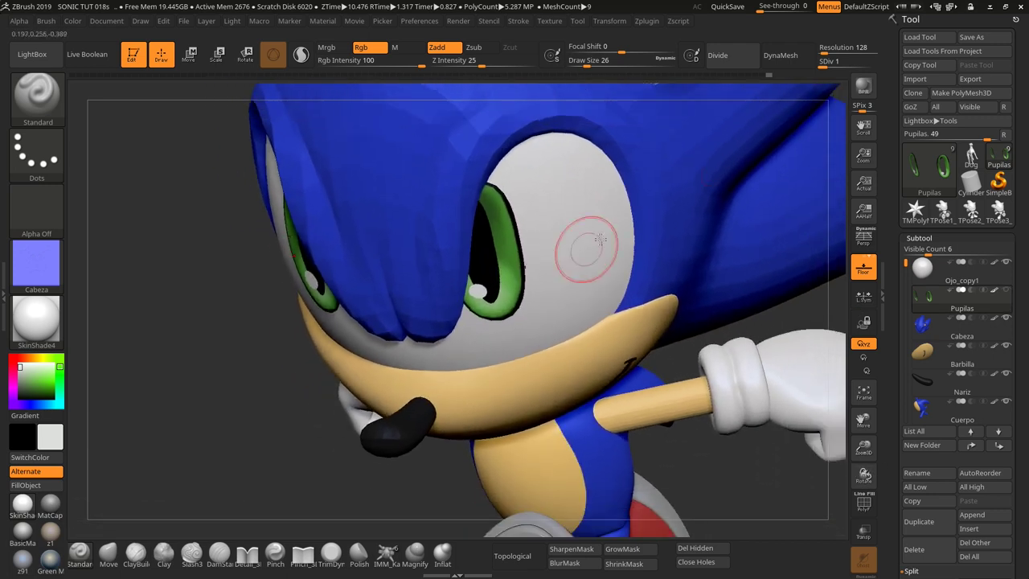
mouse_move(855, 83)
mouse_down()
mouse_move(832, 81)
mouse_move(820, 61)
mouse_up()
scroll(497, 285, up, 3)
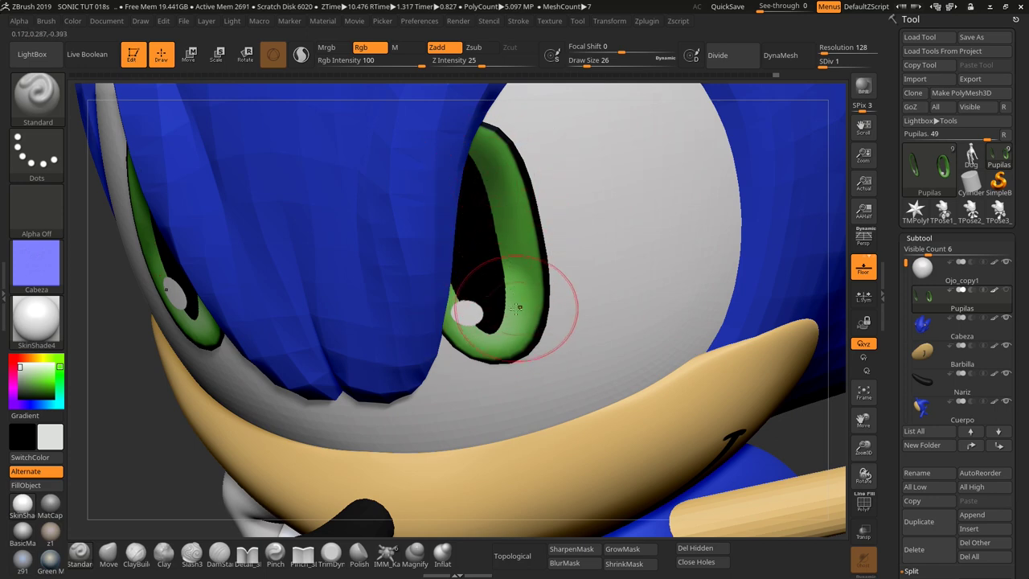
scroll(526, 386, up, 3)
click(734, 58)
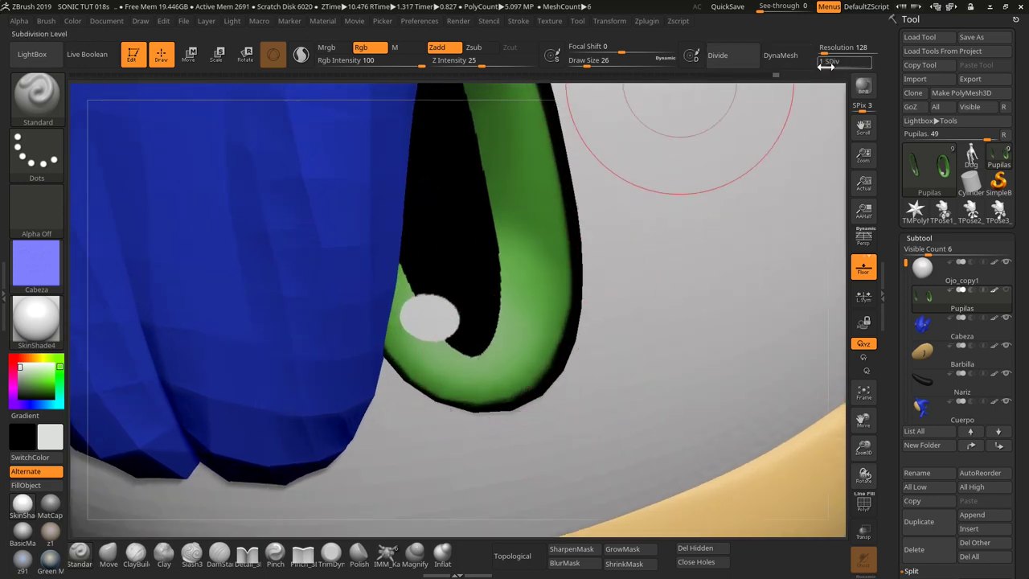
click(735, 58)
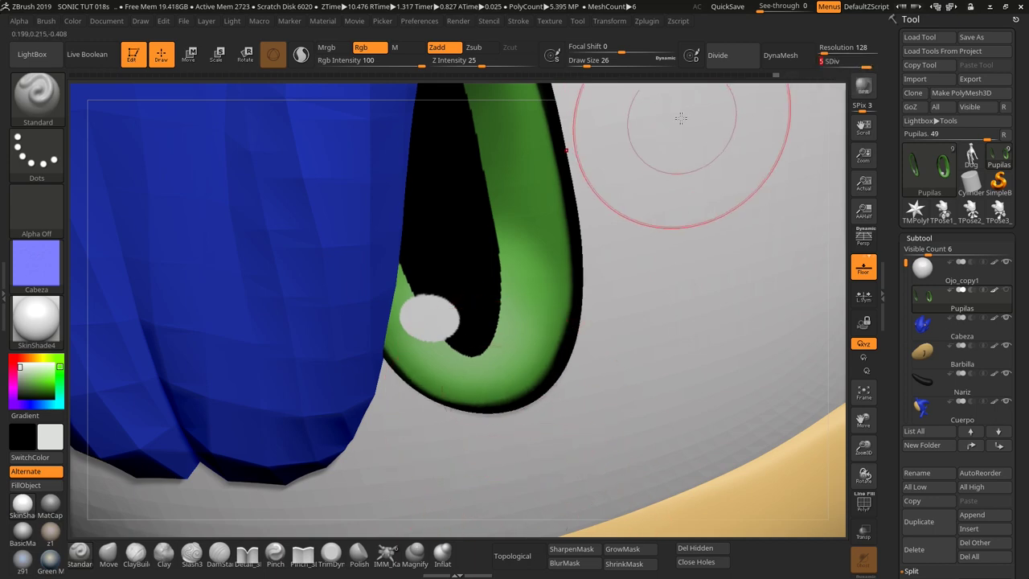
click(829, 64)
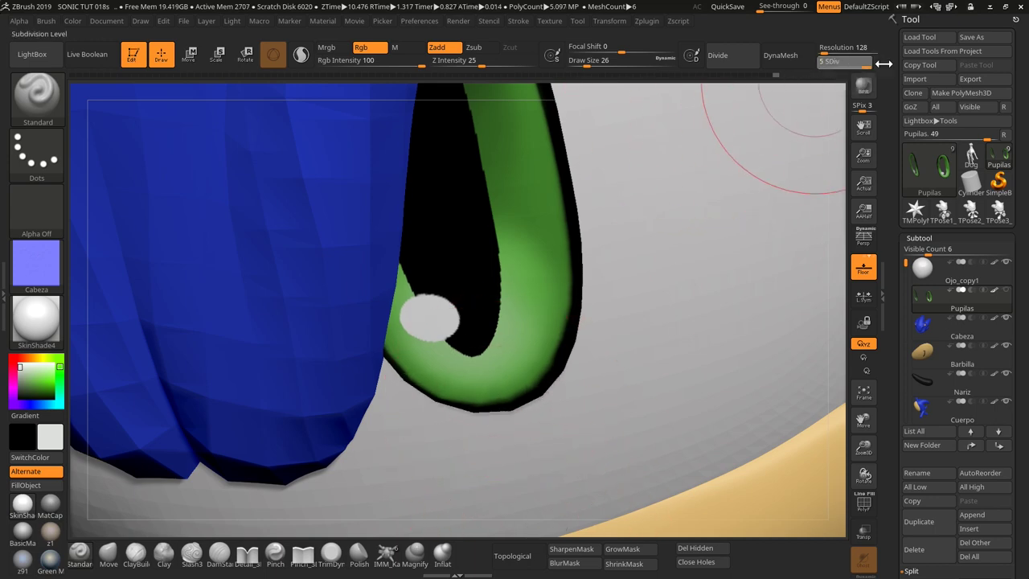
mouse_move(677, 321)
ctrl+right_down()
mouse_move(593, 281)
mouse_move(459, 294)
mouse_move(271, 255)
ctrl+right_up()
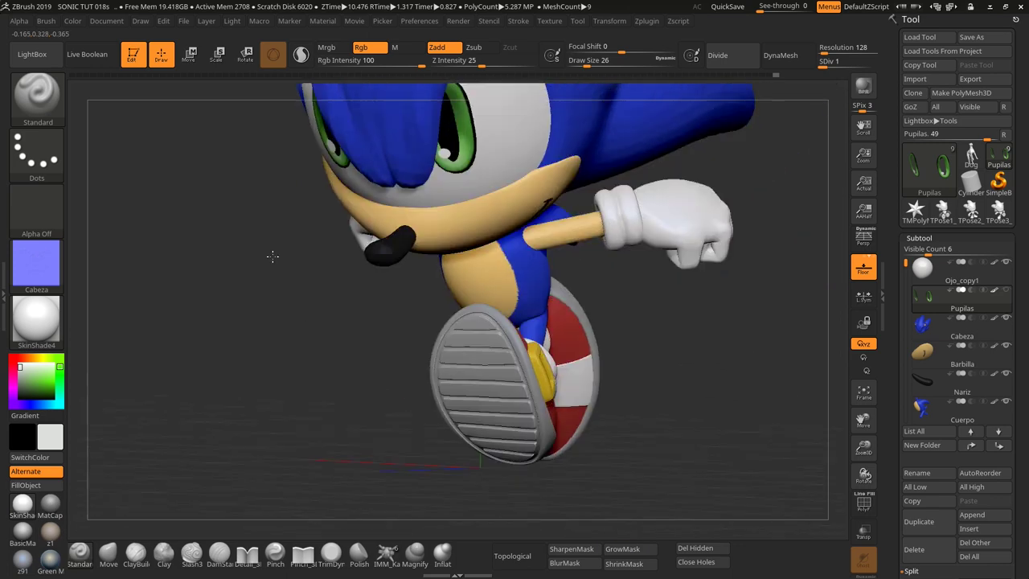
mouse_move(652, 333)
right_down()
mouse_move(655, 294)
mouse_move(679, 274)
mouse_move(771, 236)
mouse_move(719, 275)
right_up()
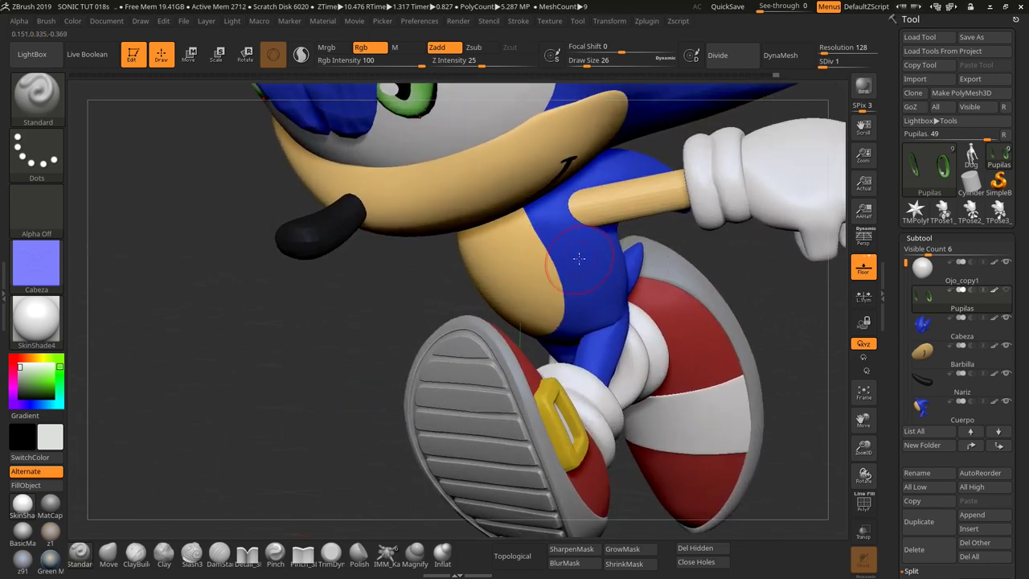
- Select Cuerpo and create a texture map from its polypaint
click(931, 410)
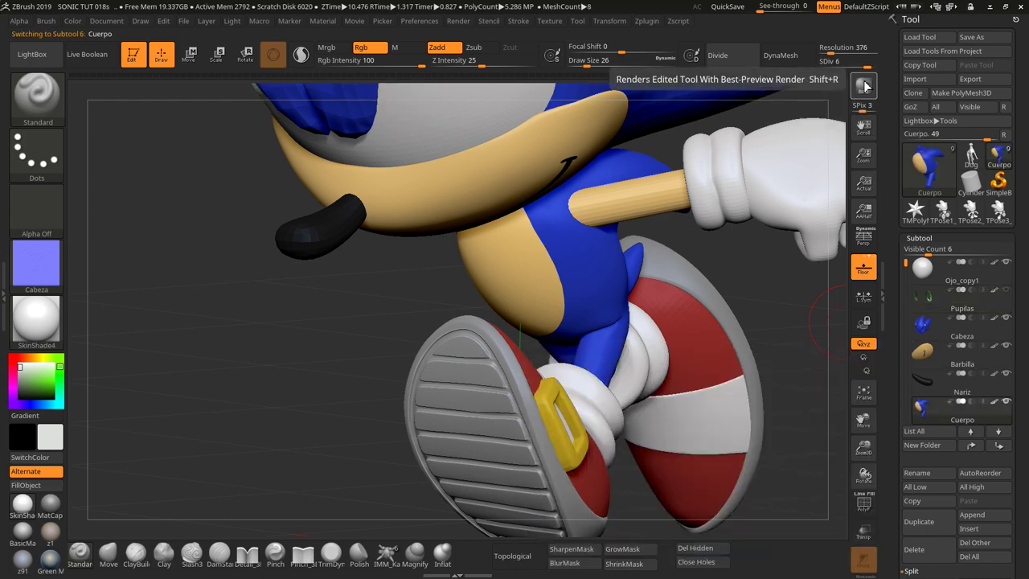
drag(861, 64, 826, 66)
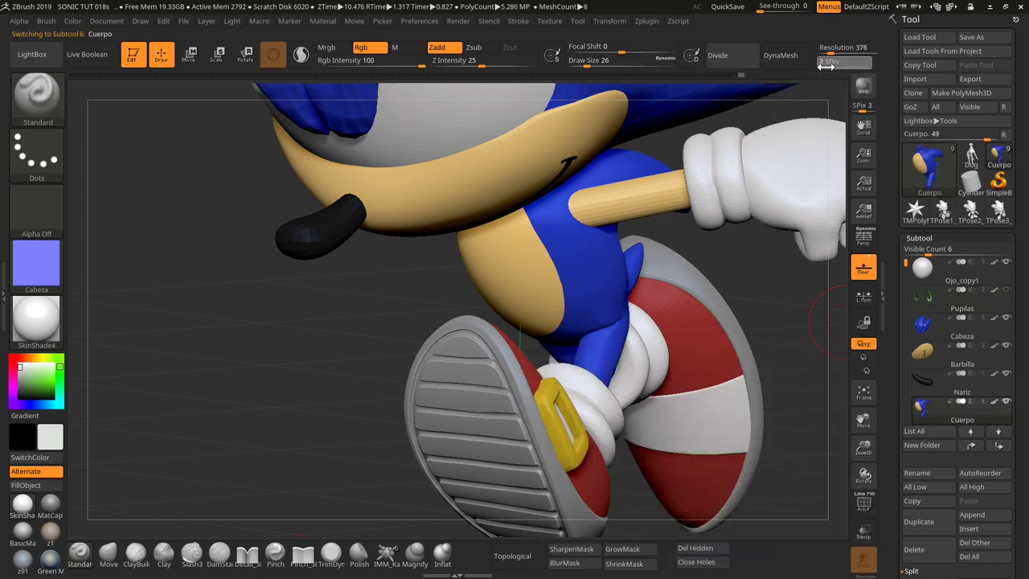
scroll(1009, 394, down, 5)
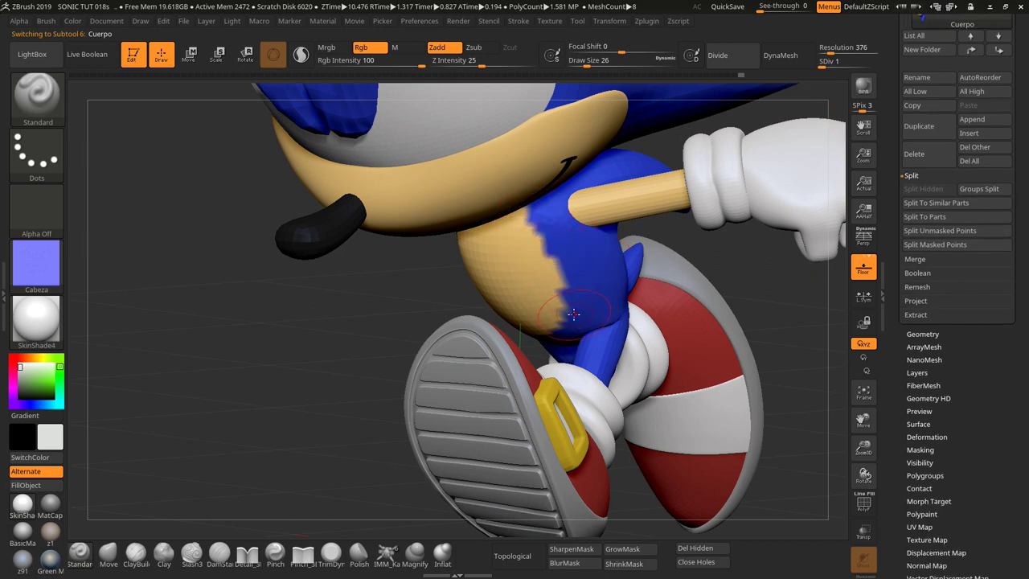
drag(828, 63, 888, 69)
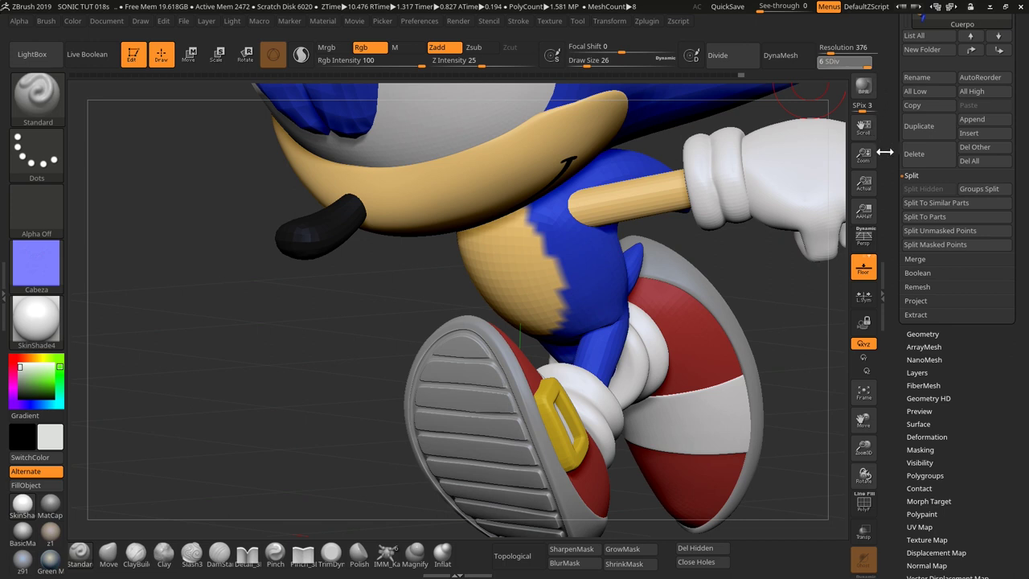
scroll(960, 383, down, 1)
scroll(965, 402, down, 1)
scroll(957, 311, down, 1)
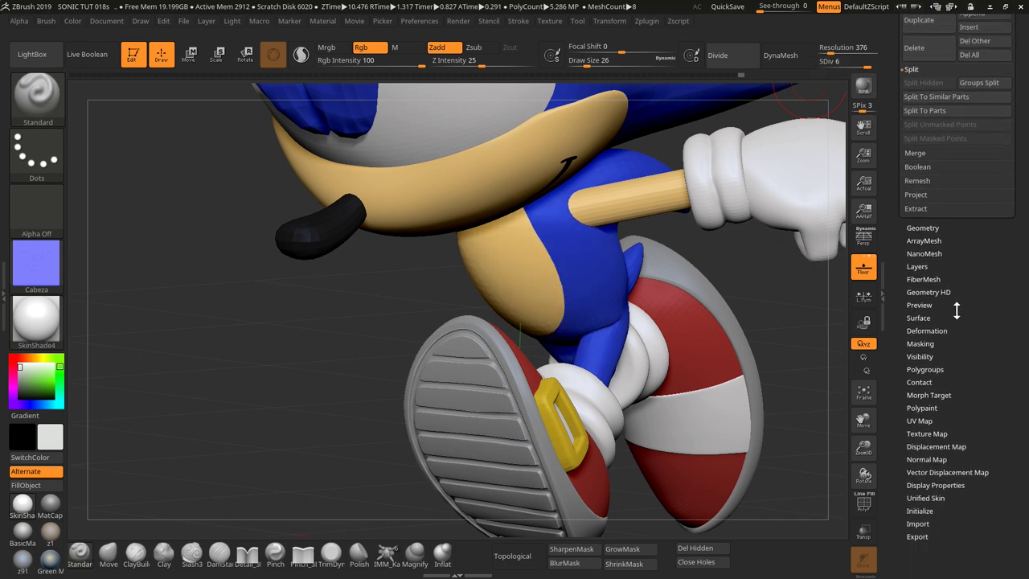
scroll(957, 310, down, 1)
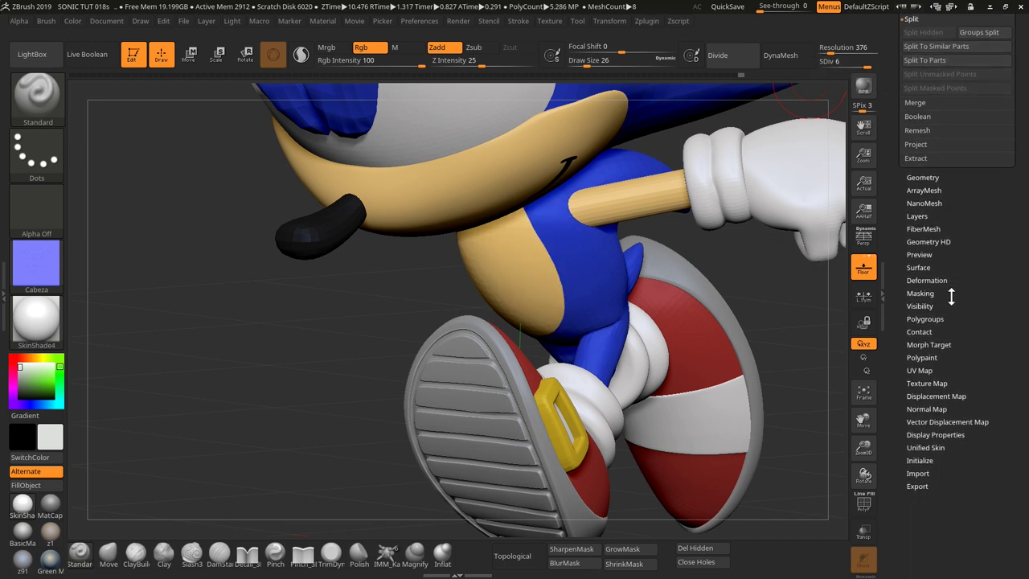
click(922, 384)
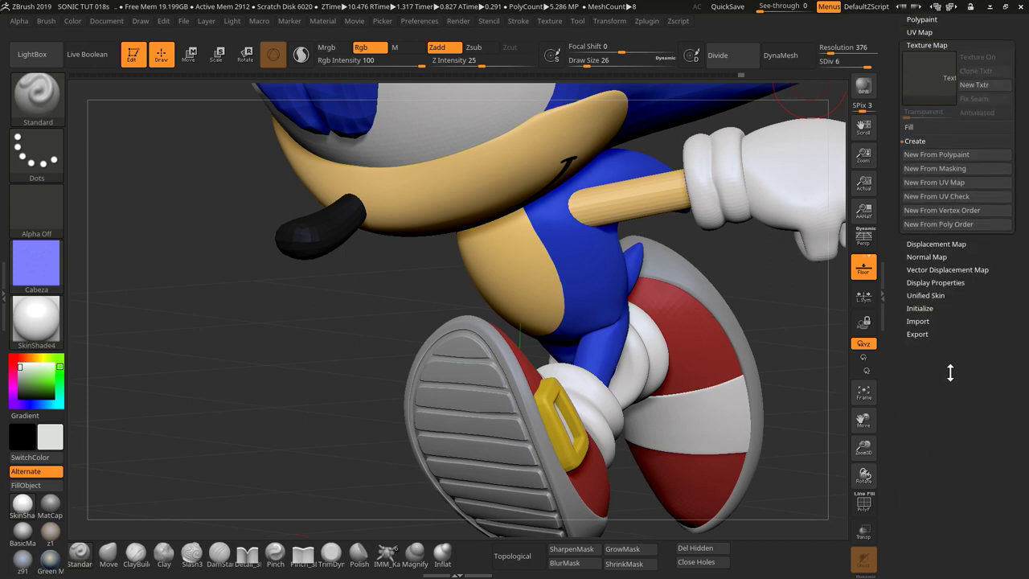
click(923, 216)
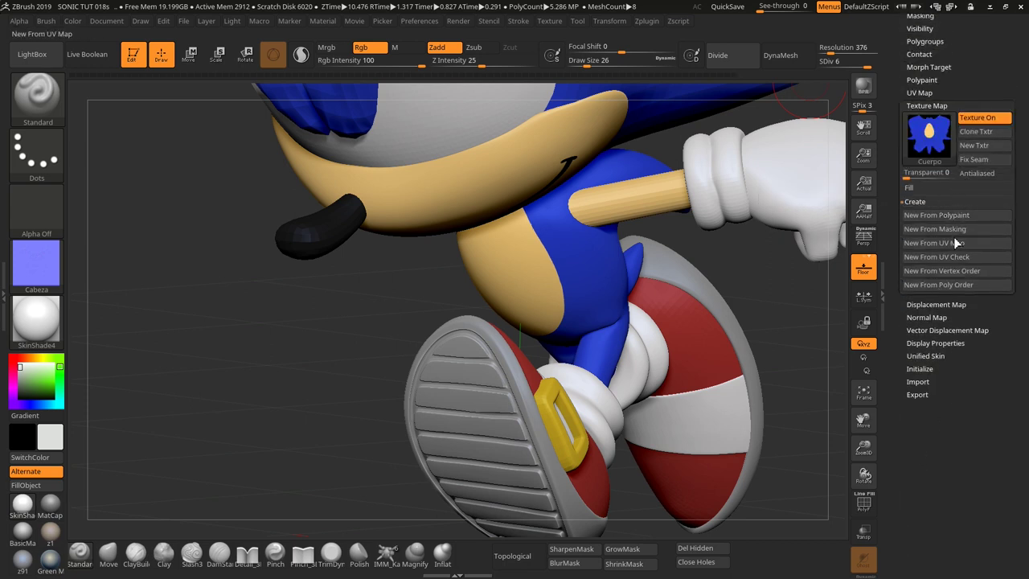
- Drop Cuerpo to SDiv 1 and create its 1024×1024 normal map
click(929, 317)
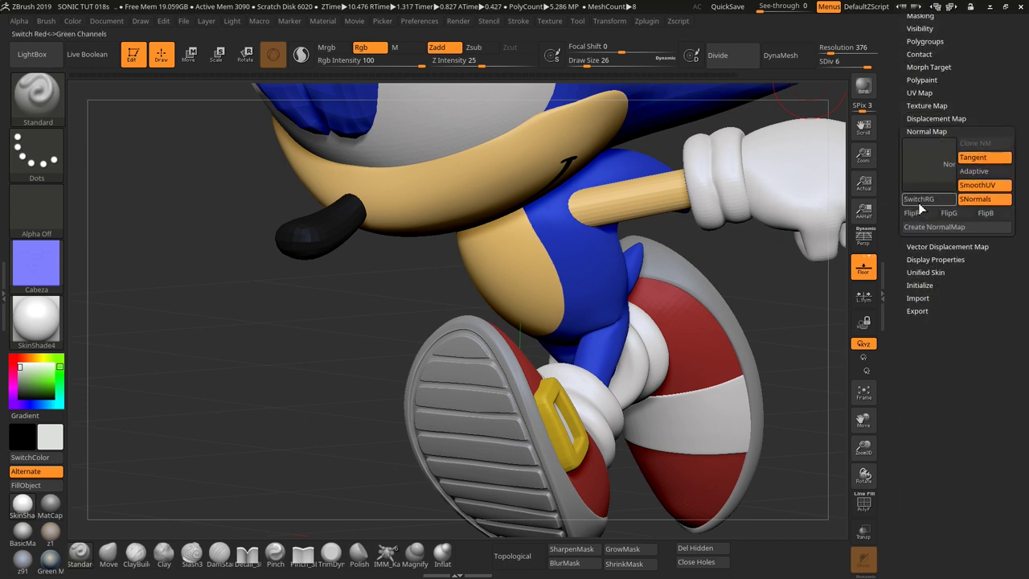
click(924, 229)
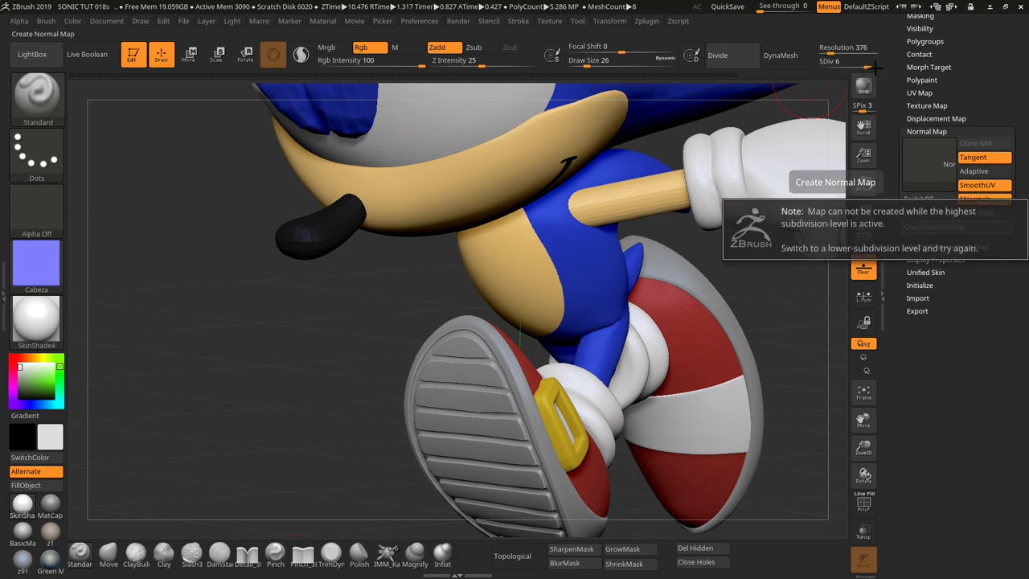
drag(867, 67, 822, 67)
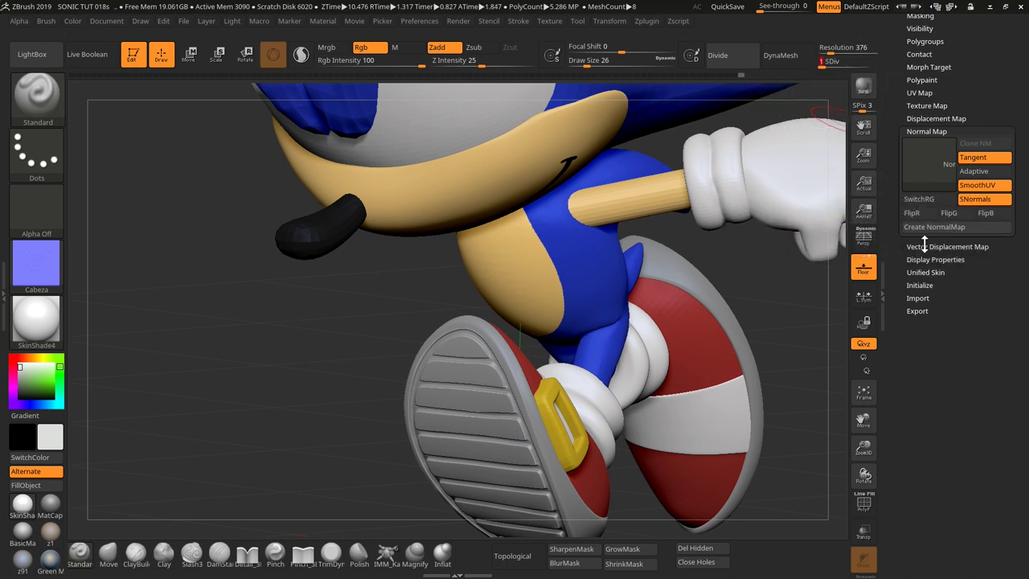
click(921, 227)
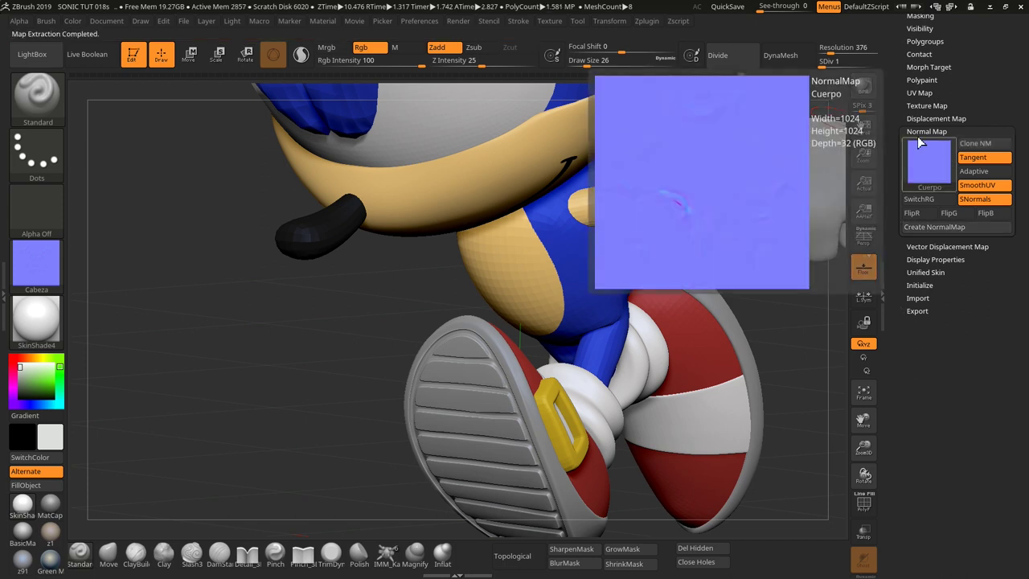
scroll(930, 131, down, 1)
scroll(926, 112, up, 5)
- Make the Barbilla chin subtool active
scroll(923, 97, up, 3)
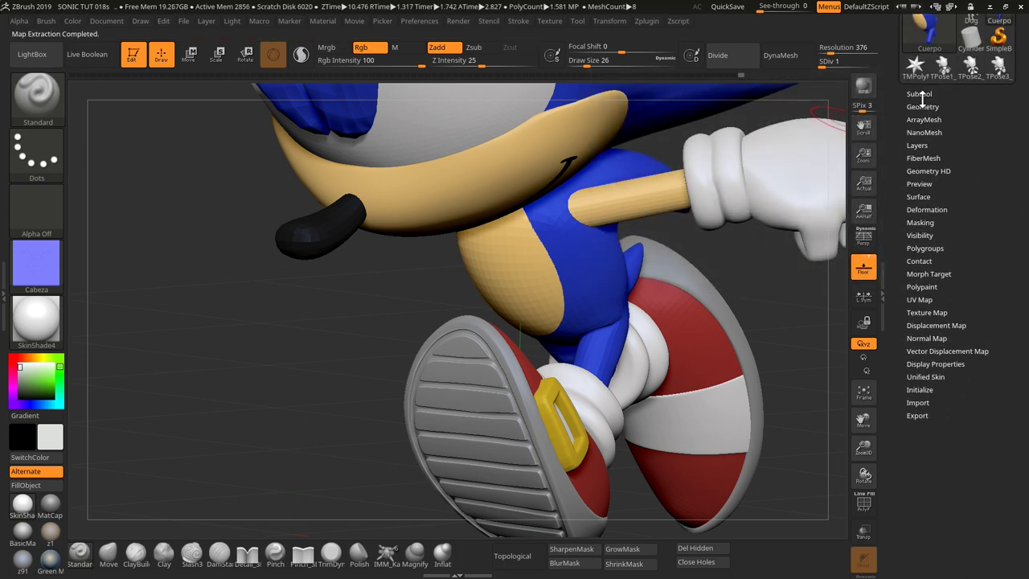
click(920, 93)
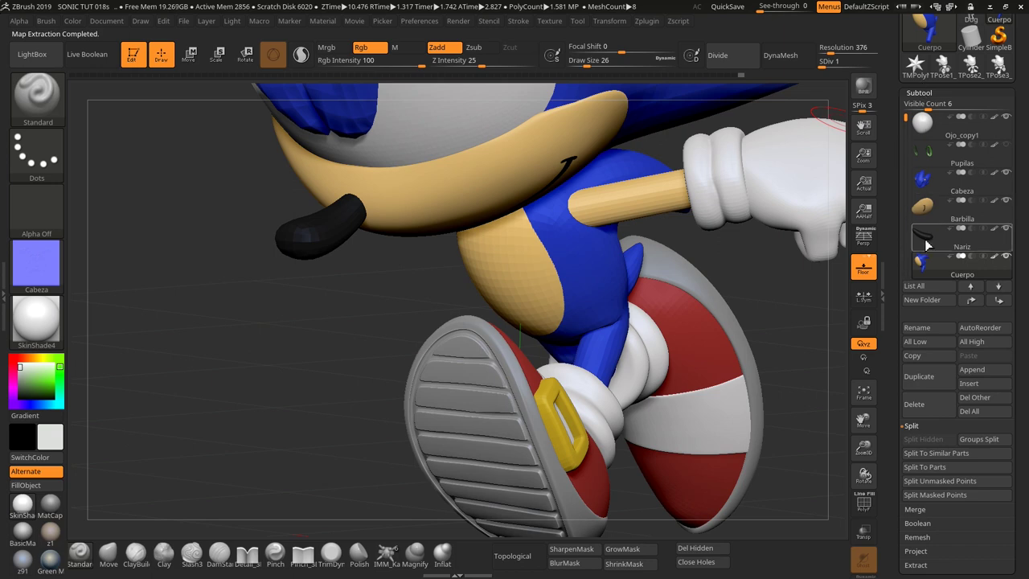
click(925, 206)
drag(1011, 287, 1008, 172)
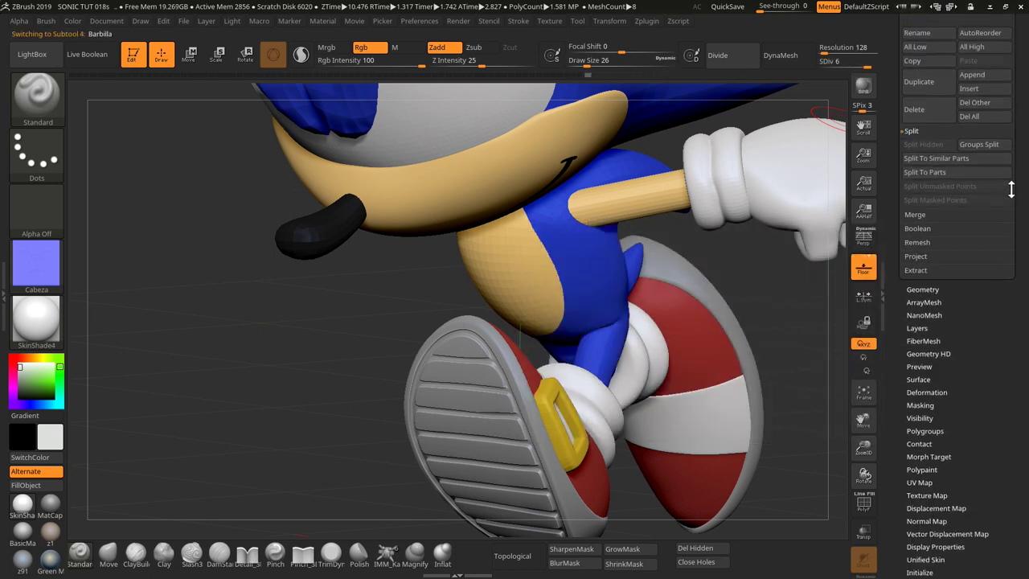
- Create Barbilla's tan texture map from its polypaint
click(929, 357)
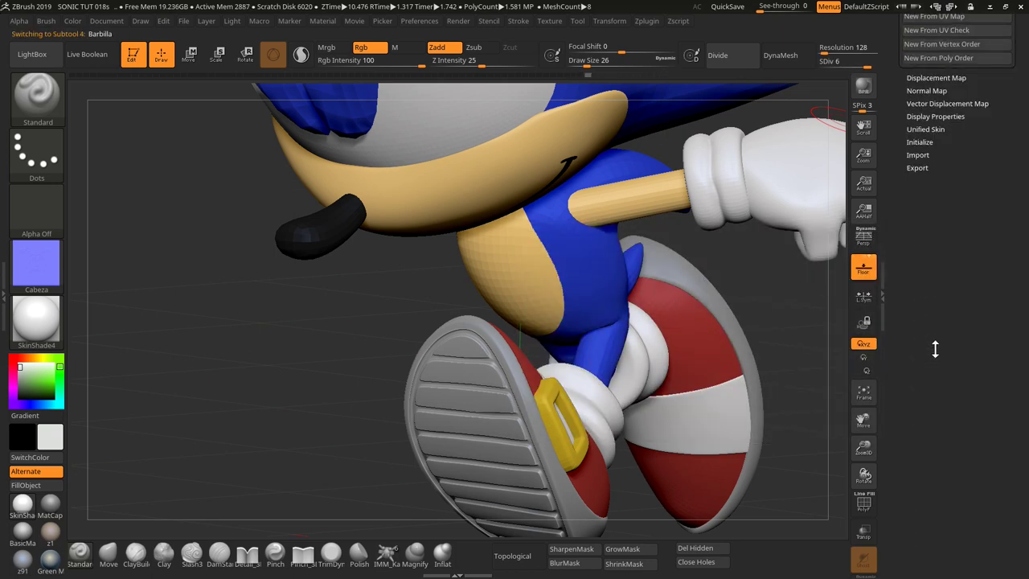
click(928, 196)
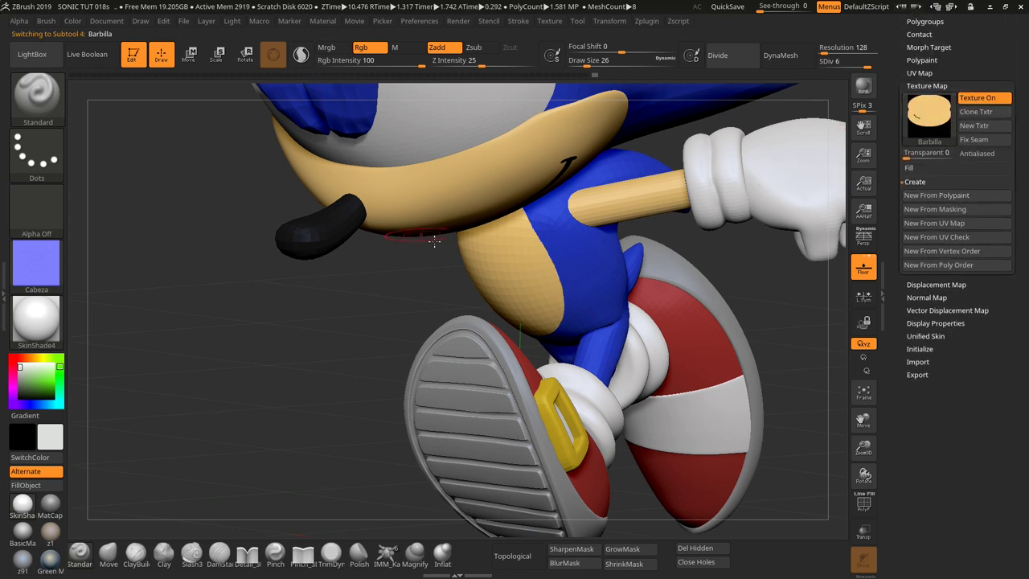
scroll(1006, 96, up, 5)
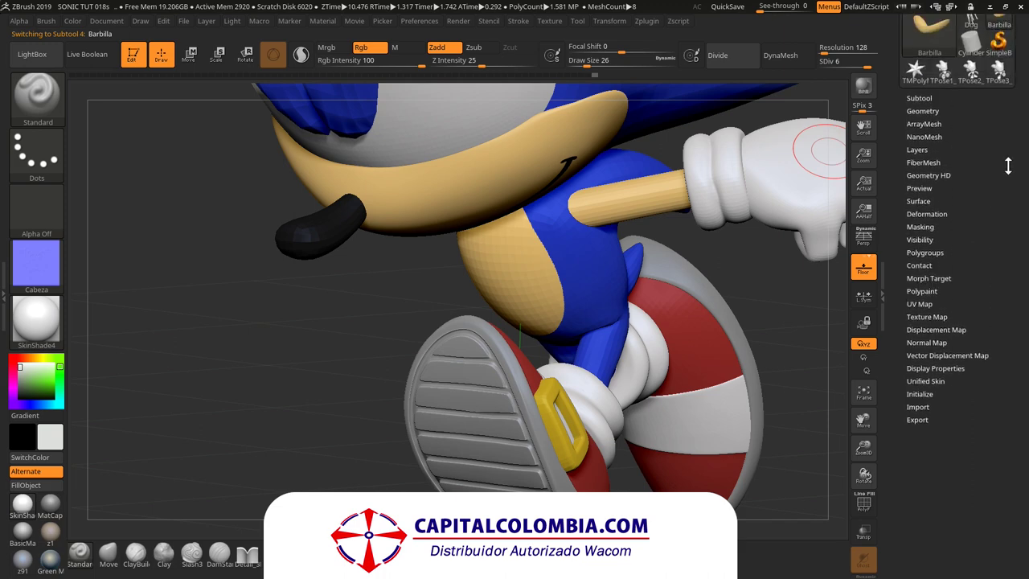
click(924, 190)
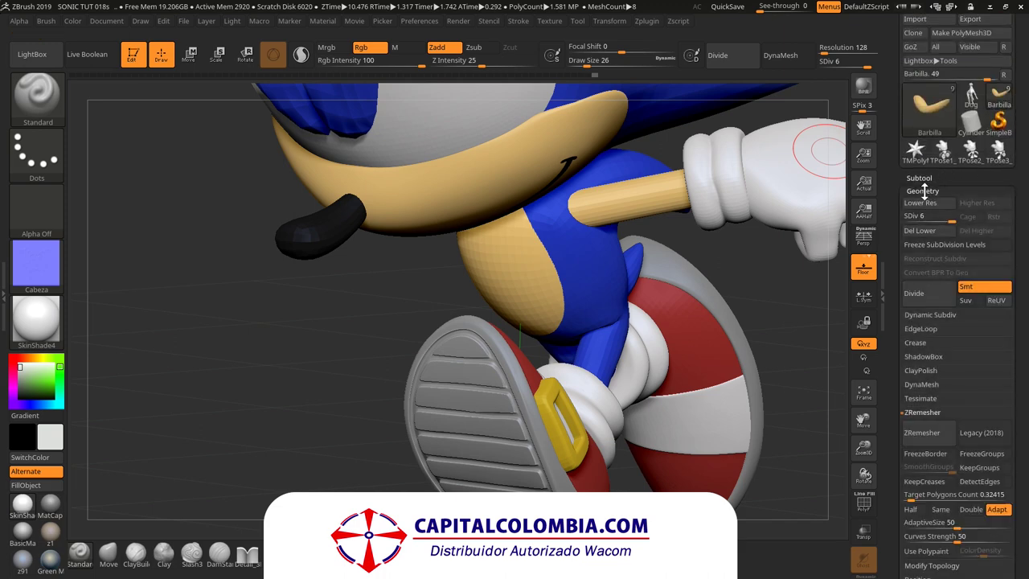
click(919, 178)
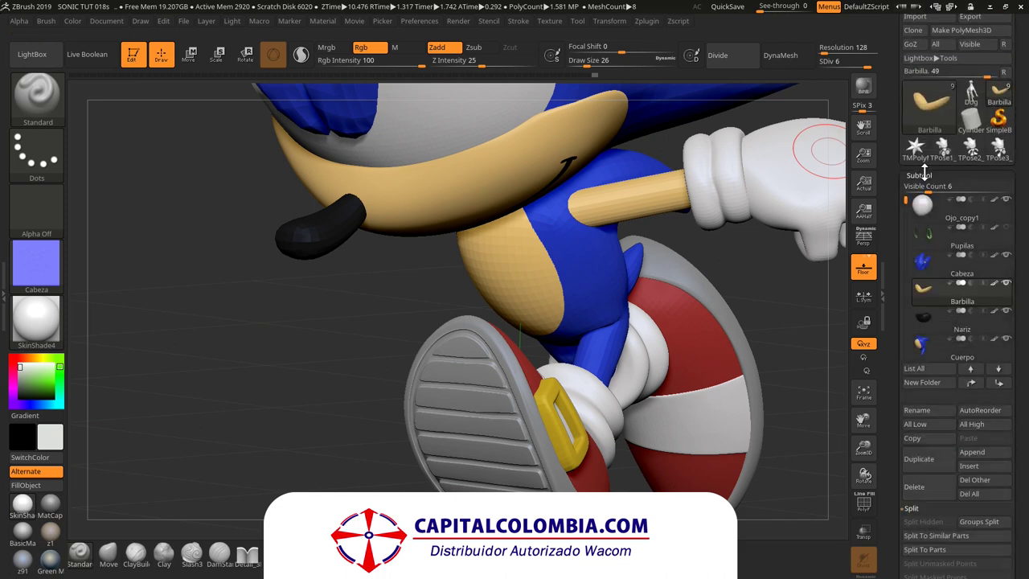
- Select the Nariz nose subtool and create a texture map from its polypaint
click(922, 316)
scroll(1010, 233, down, 10)
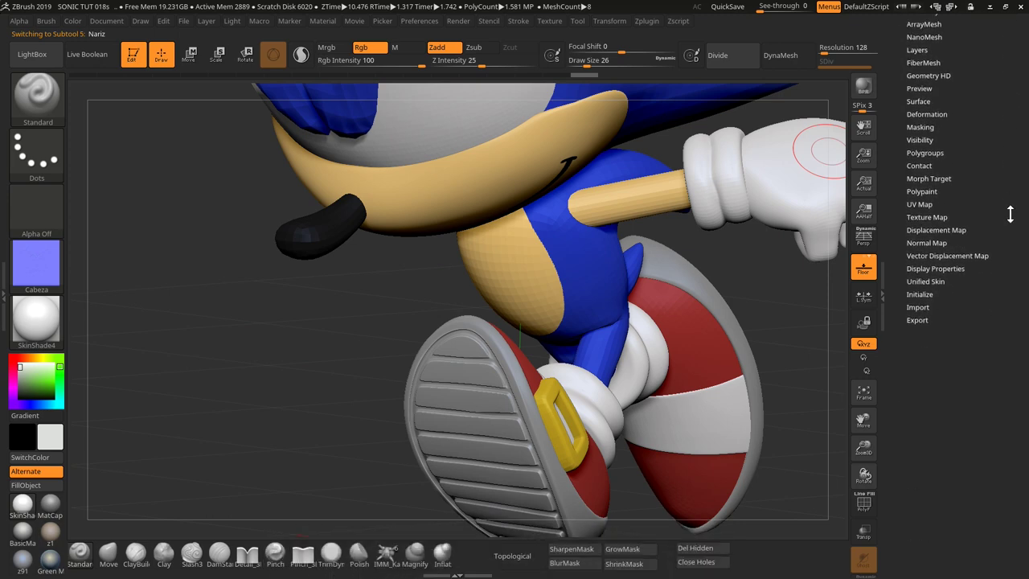
scroll(1011, 214, up, 3)
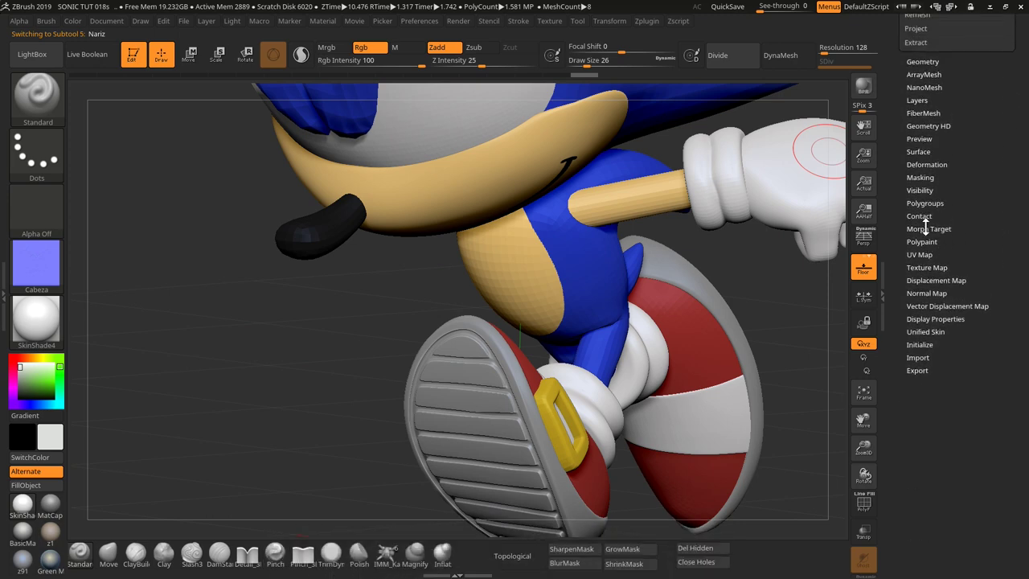
click(927, 268)
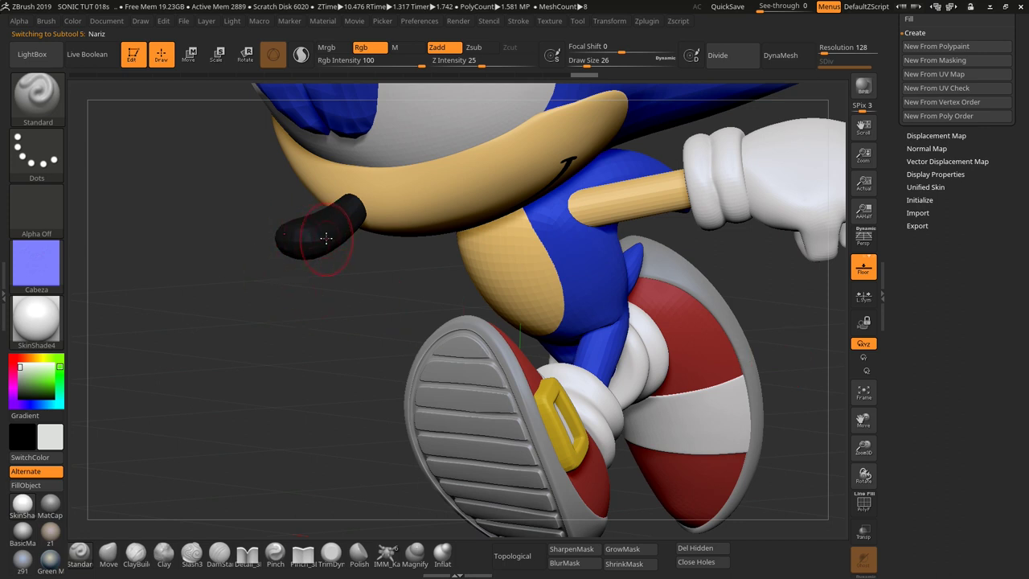
scroll(959, 140, up, 2)
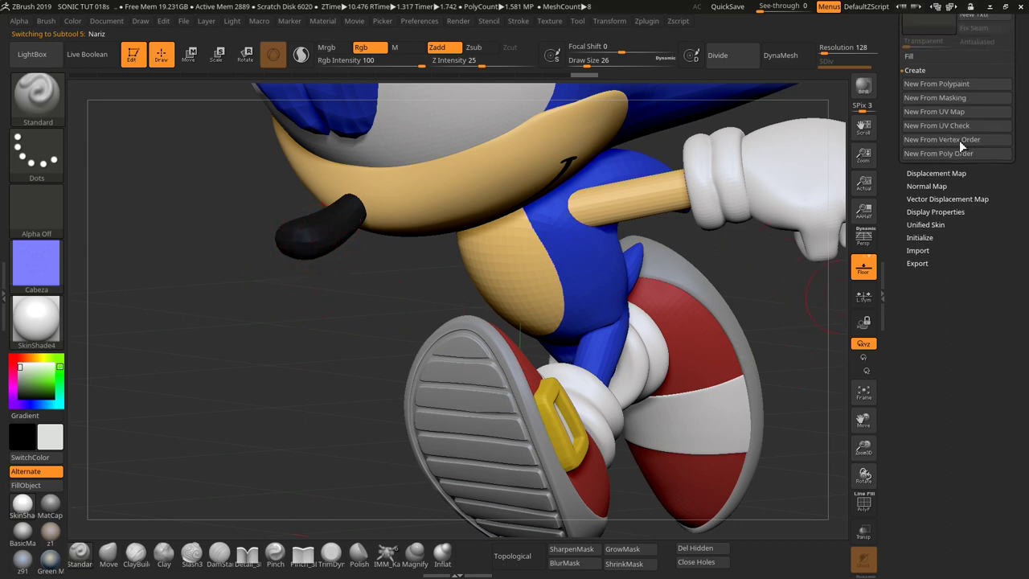
click(946, 85)
scroll(918, 214, up, 5)
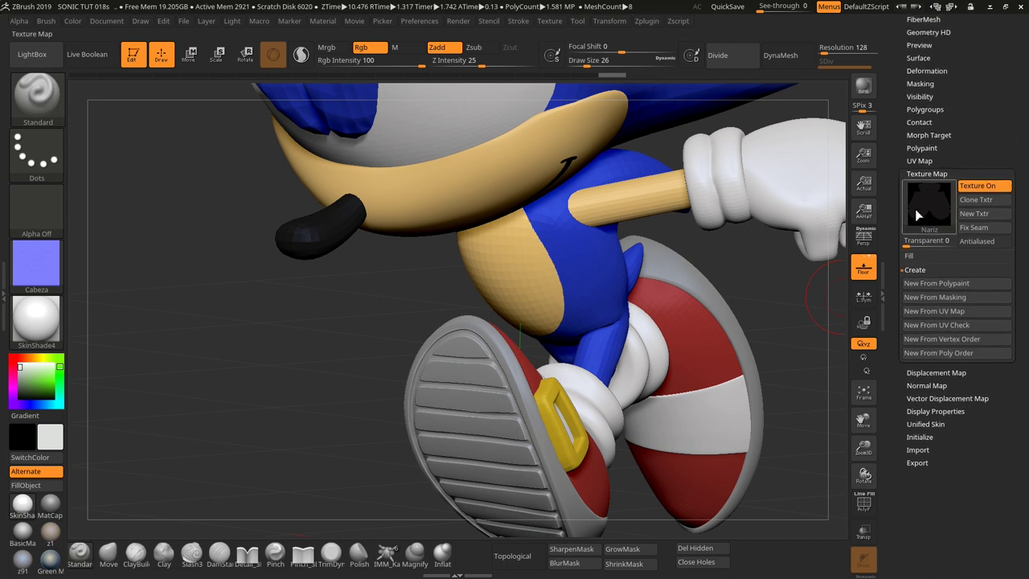
click(934, 175)
- Divide the Nariz mesh to add one subdivision level
click(744, 65)
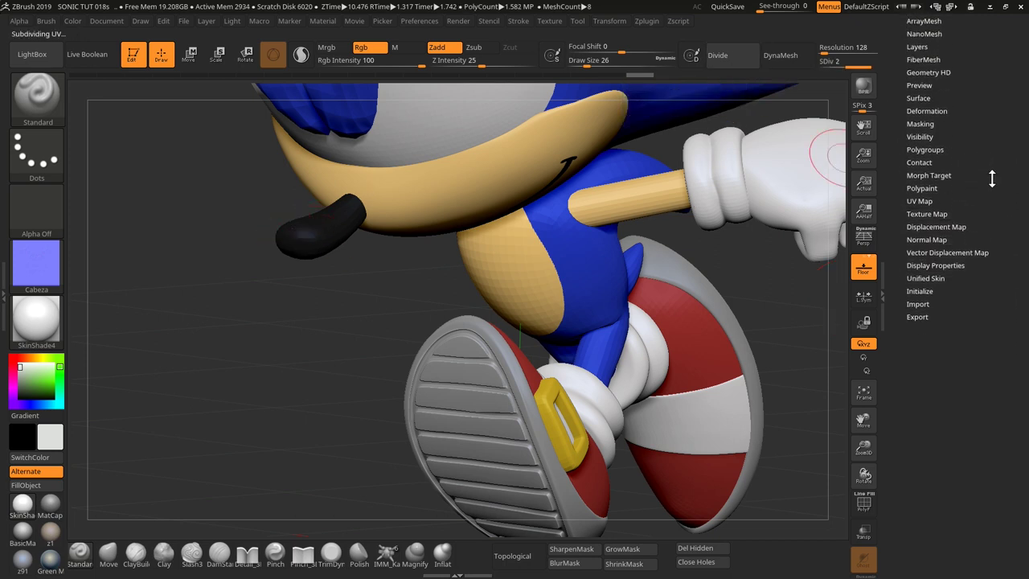
scroll(962, 258, up, 6)
drag(913, 234, 906, 338)
click(916, 236)
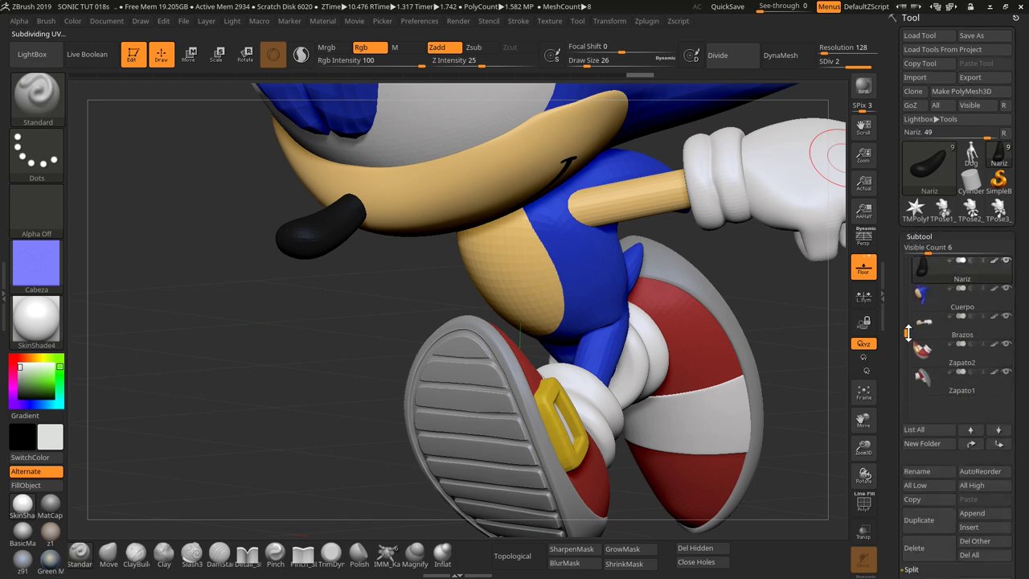
- Select Brazos, create a texture map from its polypaint, and clone it to the texture slot
click(927, 328)
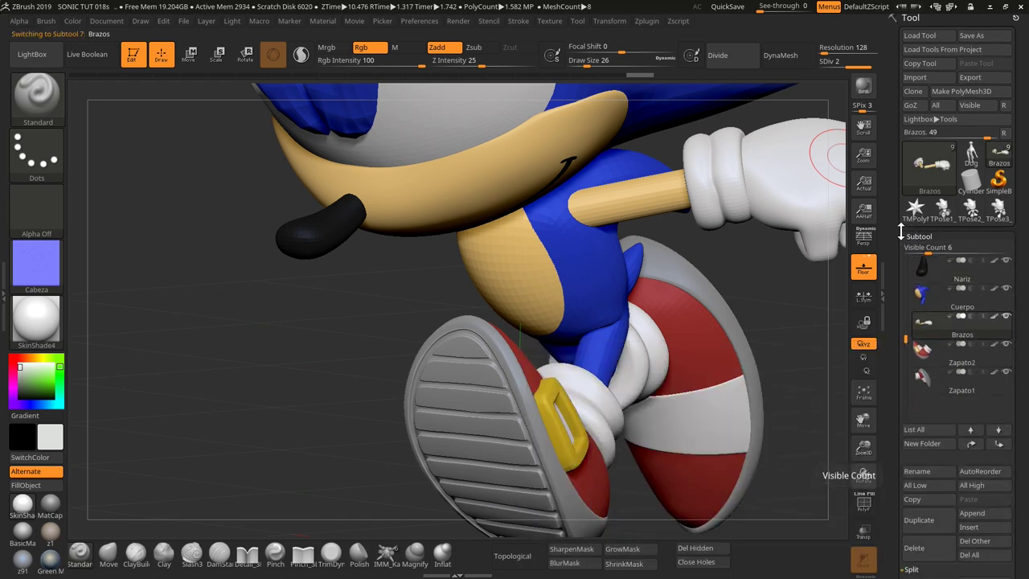
drag(1017, 368, 999, 219)
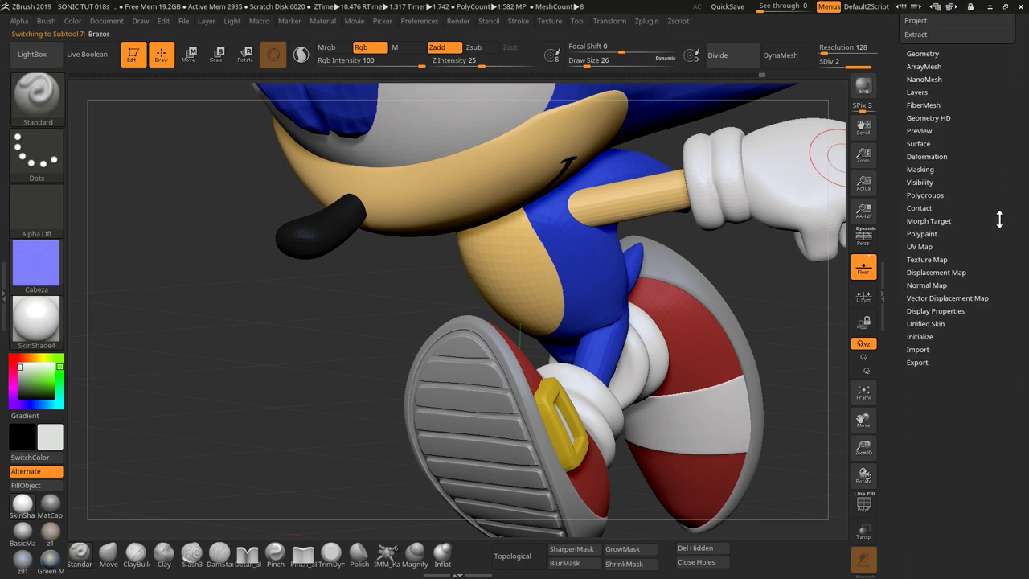
click(925, 257)
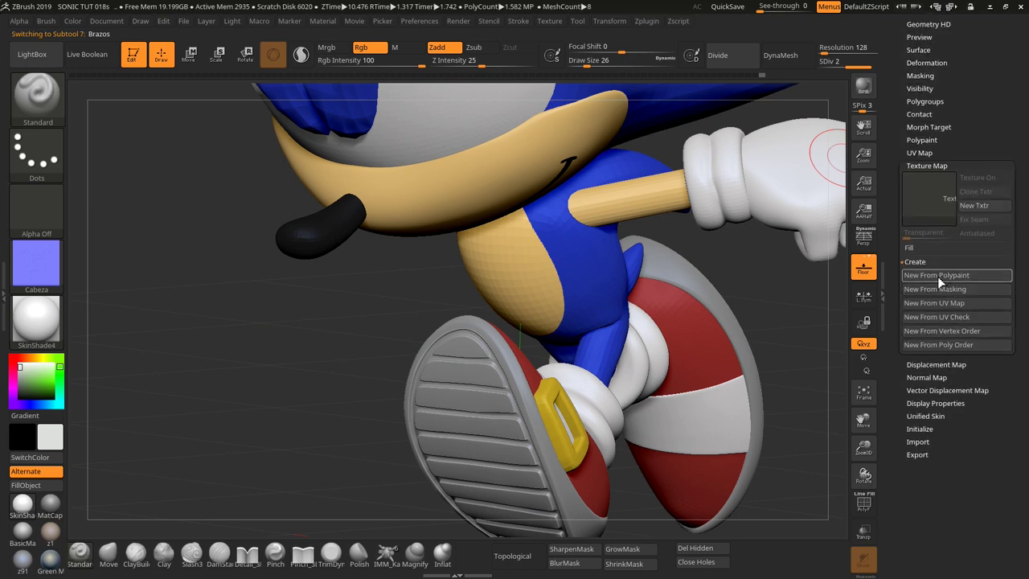
click(935, 275)
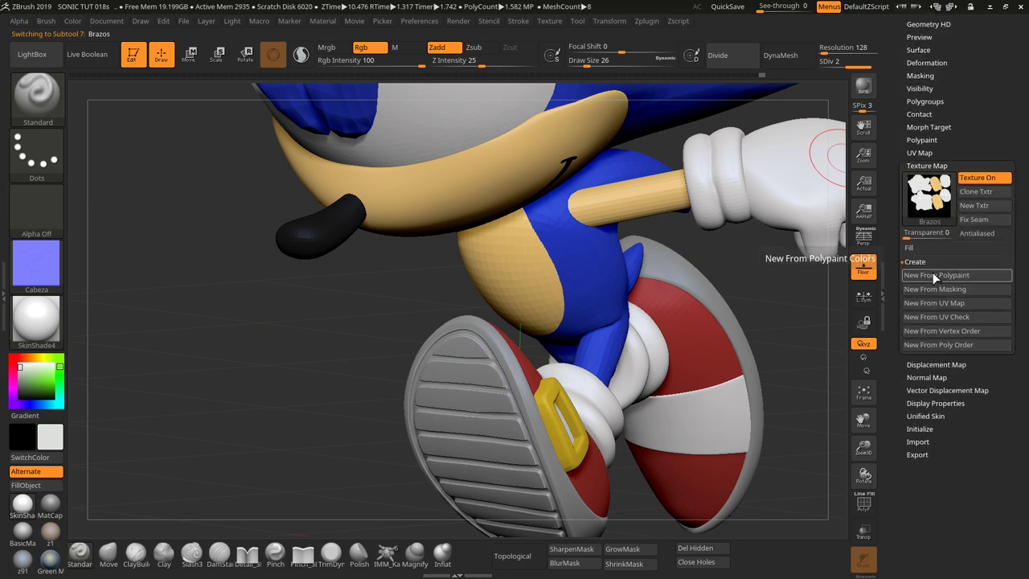
click(971, 192)
drag(917, 161, 917, 234)
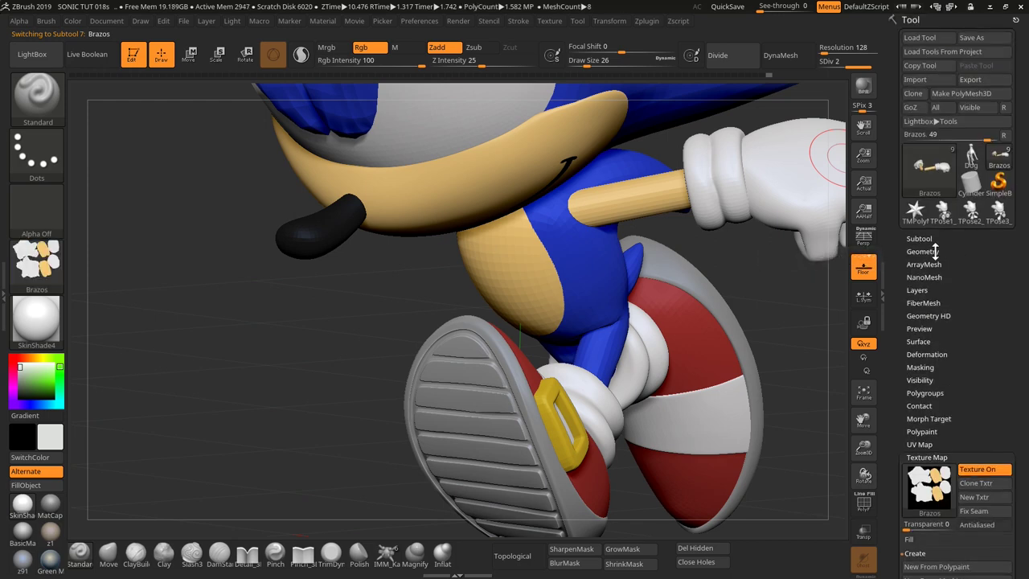
- Select Nariz and load its texture map into the texture slot
click(957, 272)
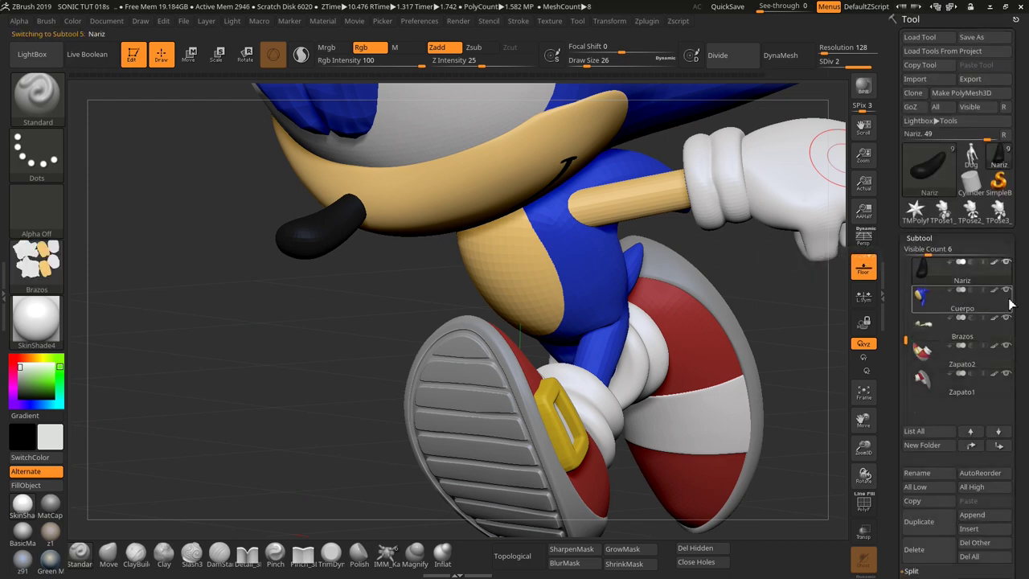
drag(1013, 305, 1014, 169)
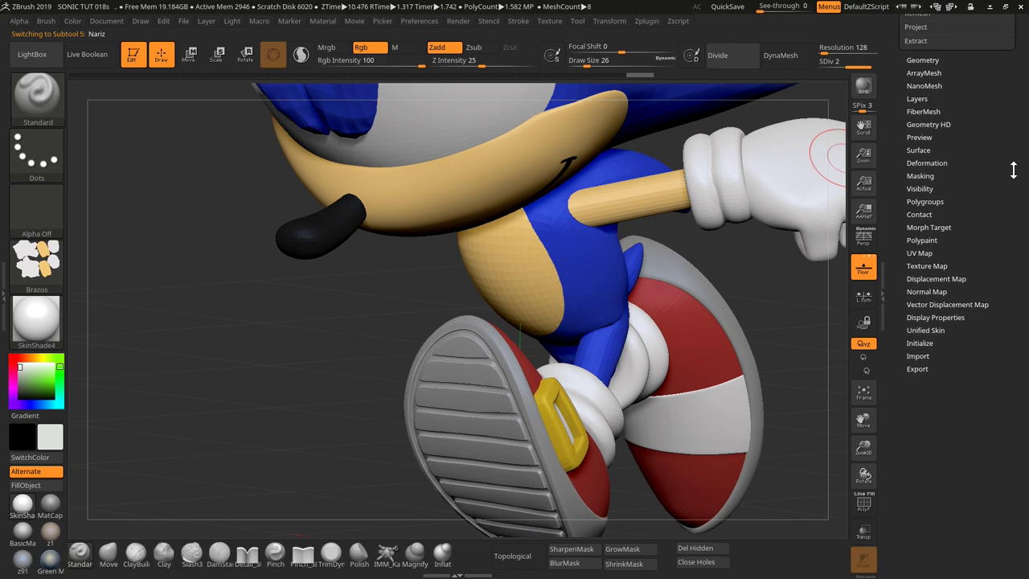
click(925, 265)
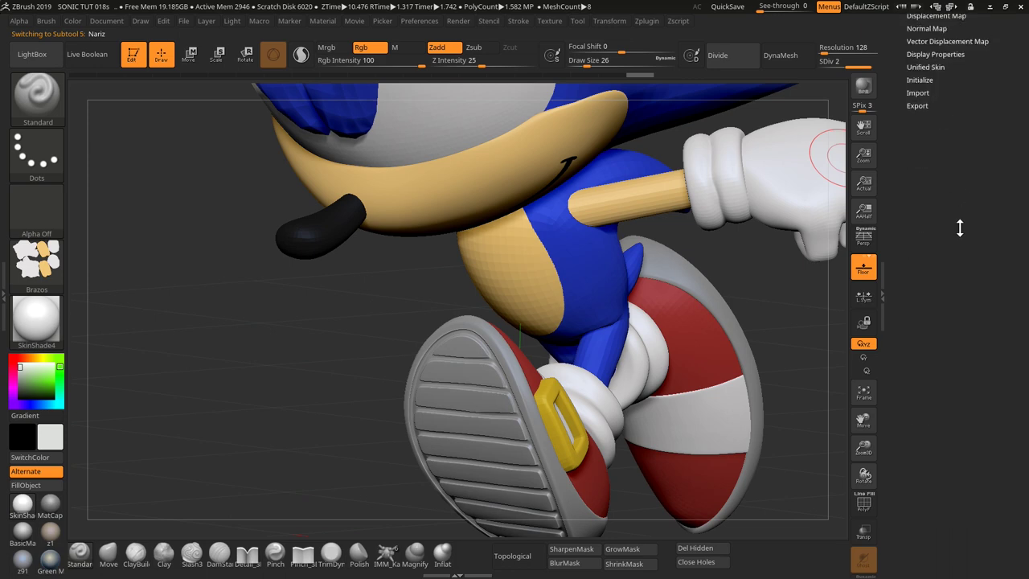
click(982, 163)
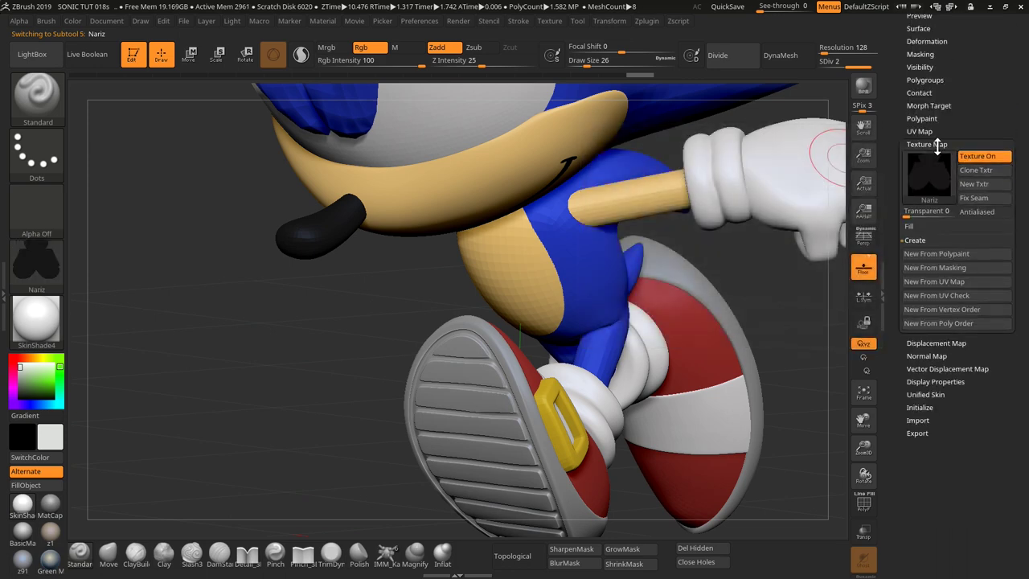
click(927, 143)
drag(933, 88, 931, 233)
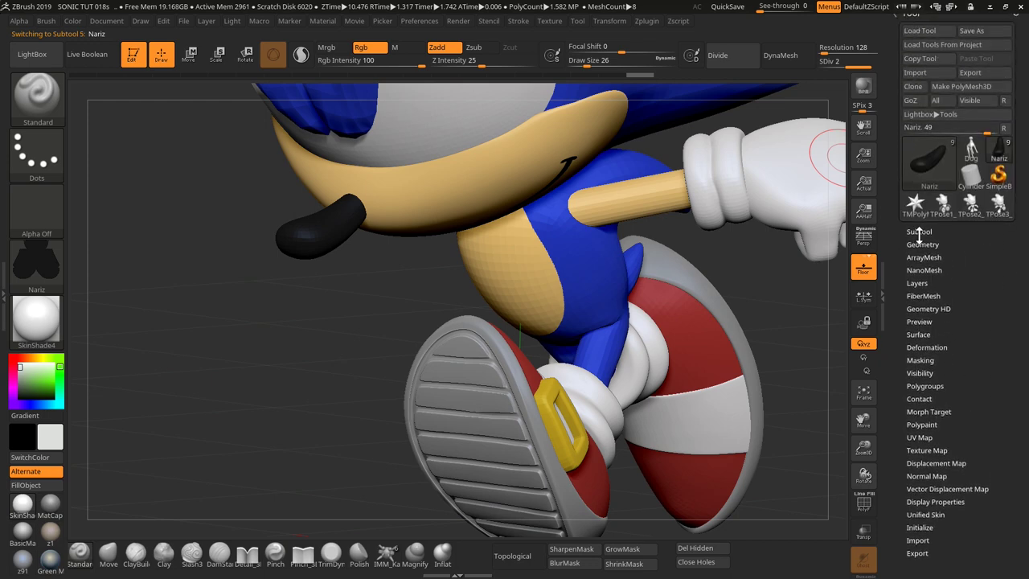
click(924, 233)
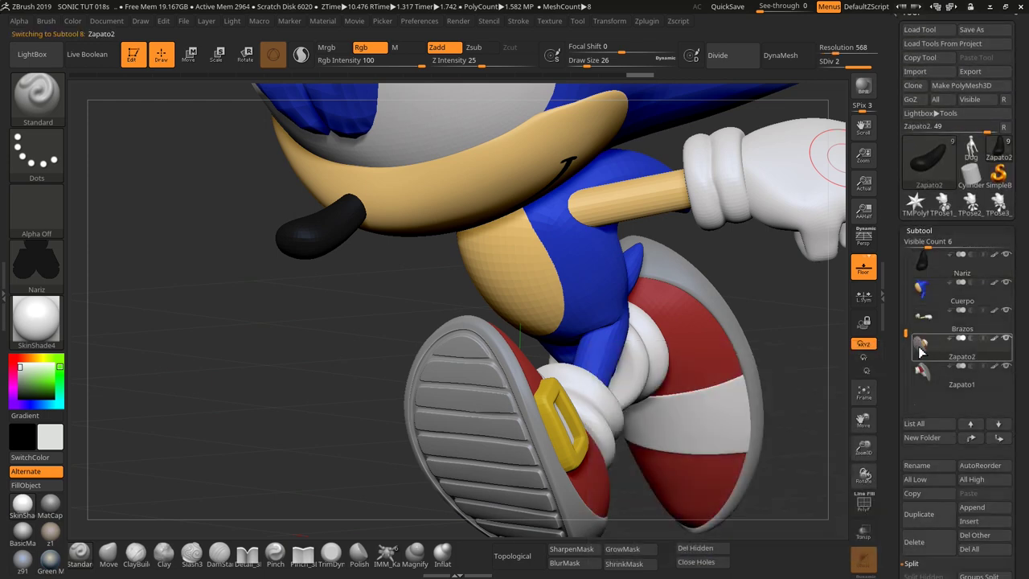
- Select Zapato2 and create a 1024×1024 texture map from the shoe's polypaint
click(923, 345)
drag(1022, 332, 1023, 297)
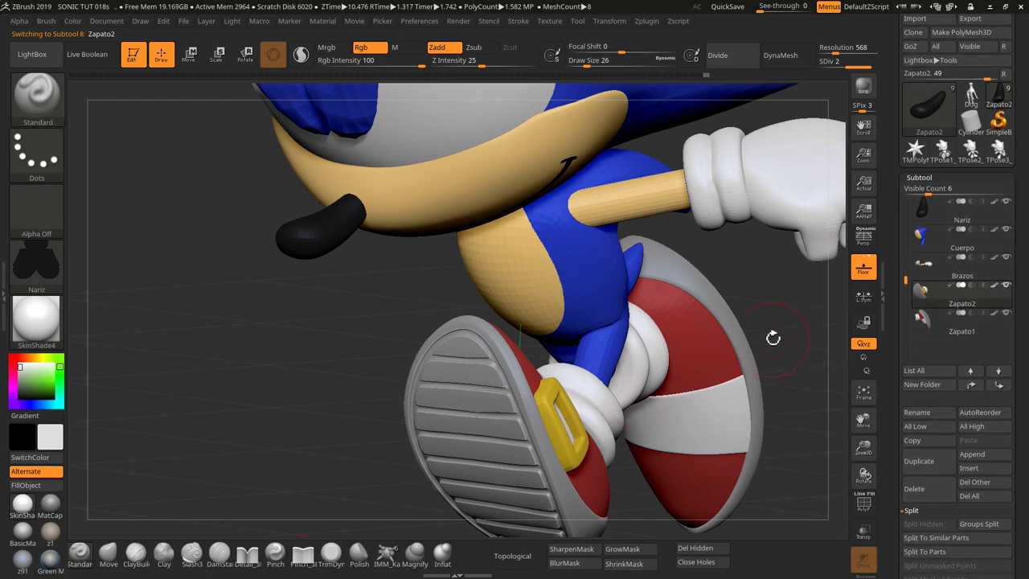
alt+right_drag(799, 259, 802, 395)
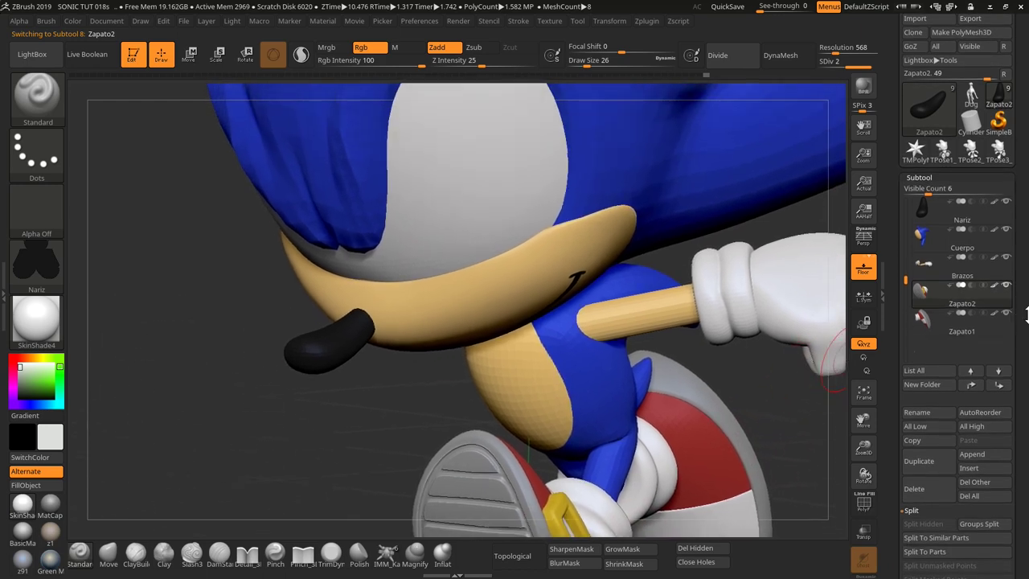
drag(1020, 351, 1028, 241)
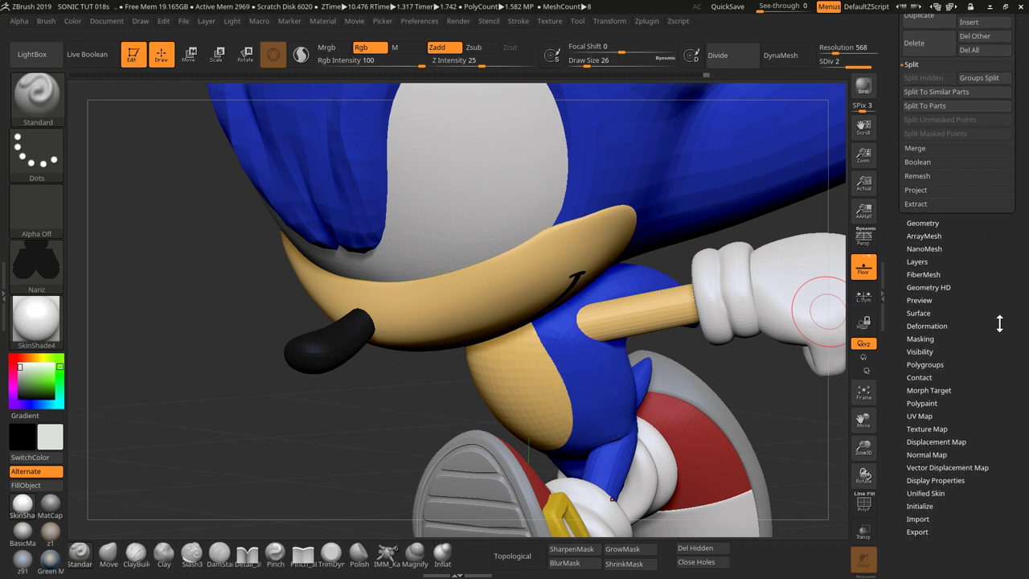
drag(1006, 374, 994, 292)
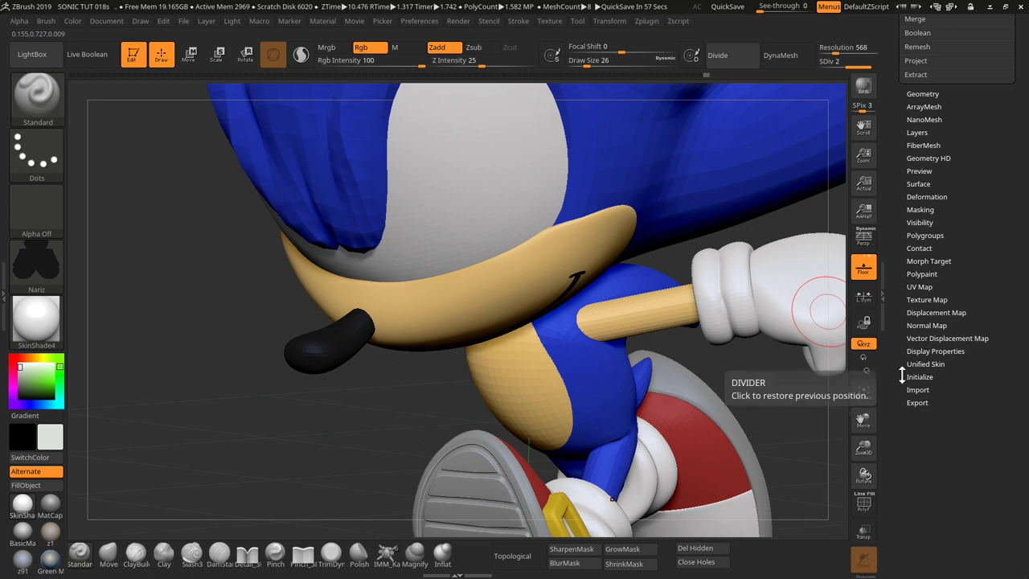
mouse_move(1000, 281)
mouse_down()
mouse_move(1000, 239)
mouse_move(969, 236)
mouse_up()
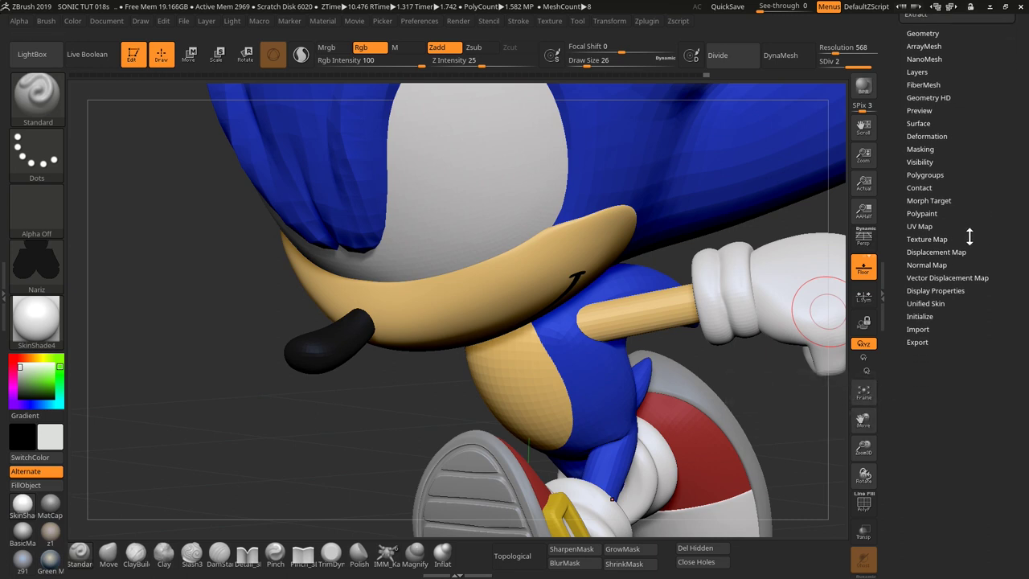
click(933, 238)
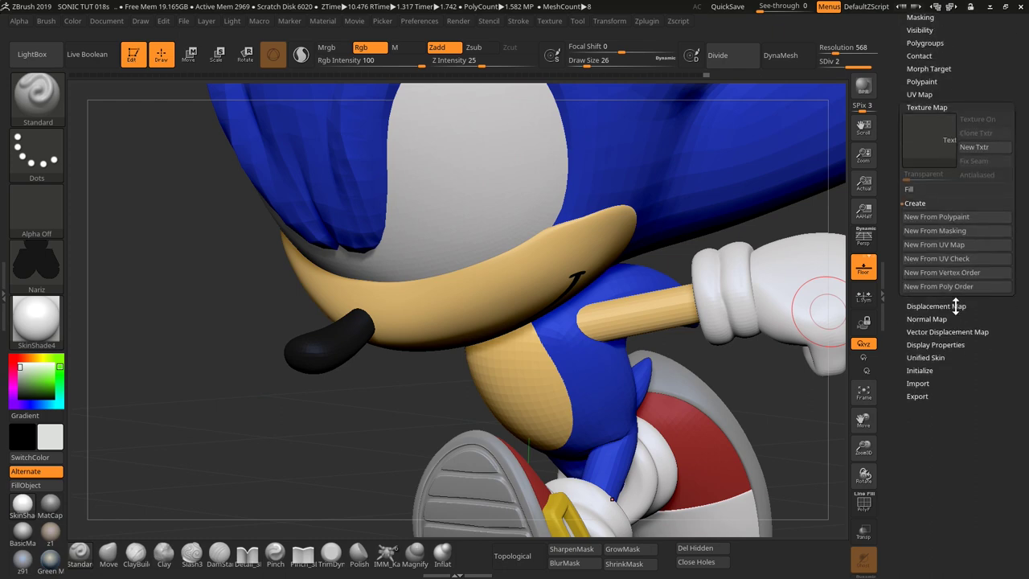
click(933, 222)
mouse_move(930, 140)
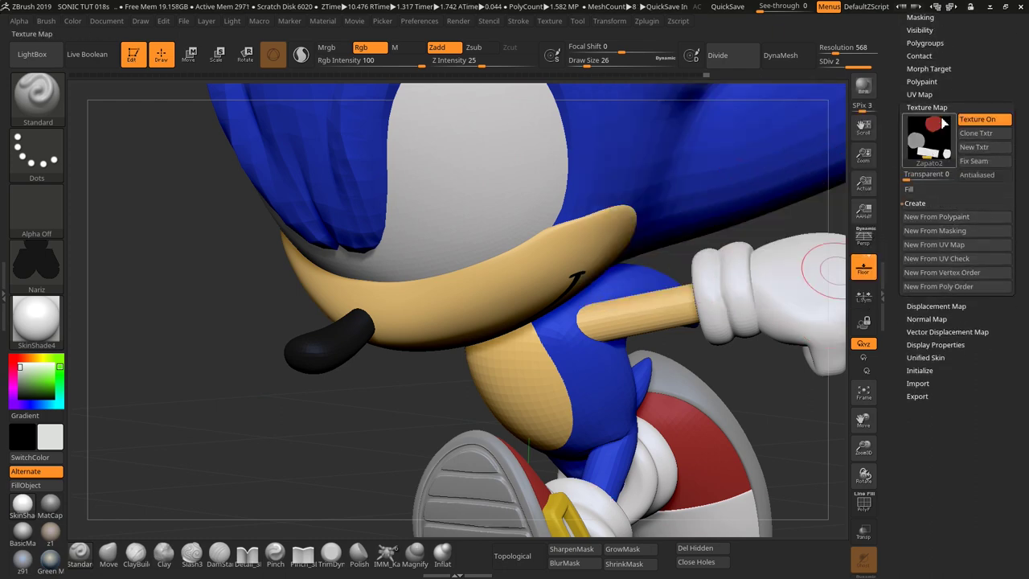
click(942, 107)
scroll(1015, 223, up, 2)
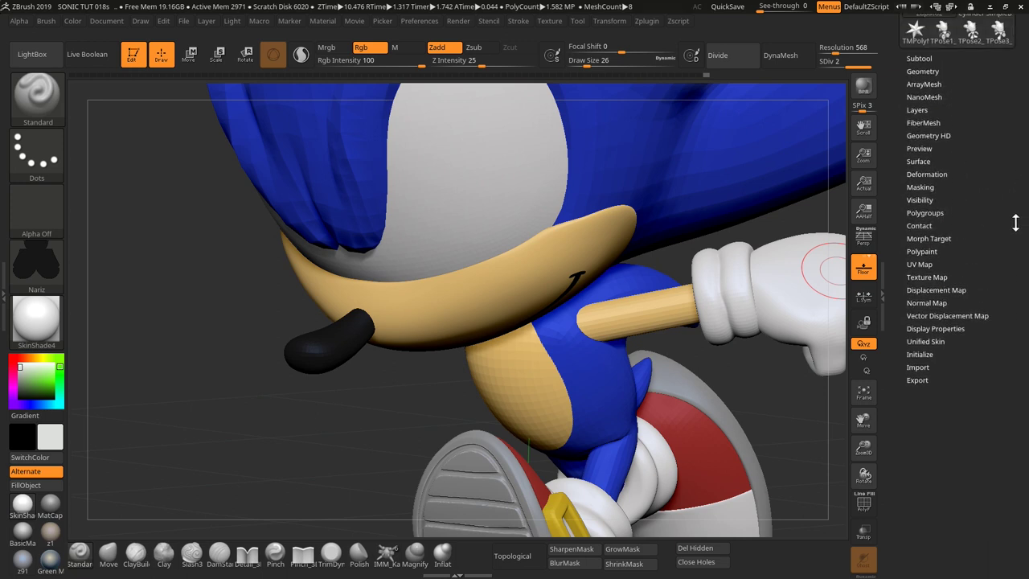
scroll(1015, 223, down, 5)
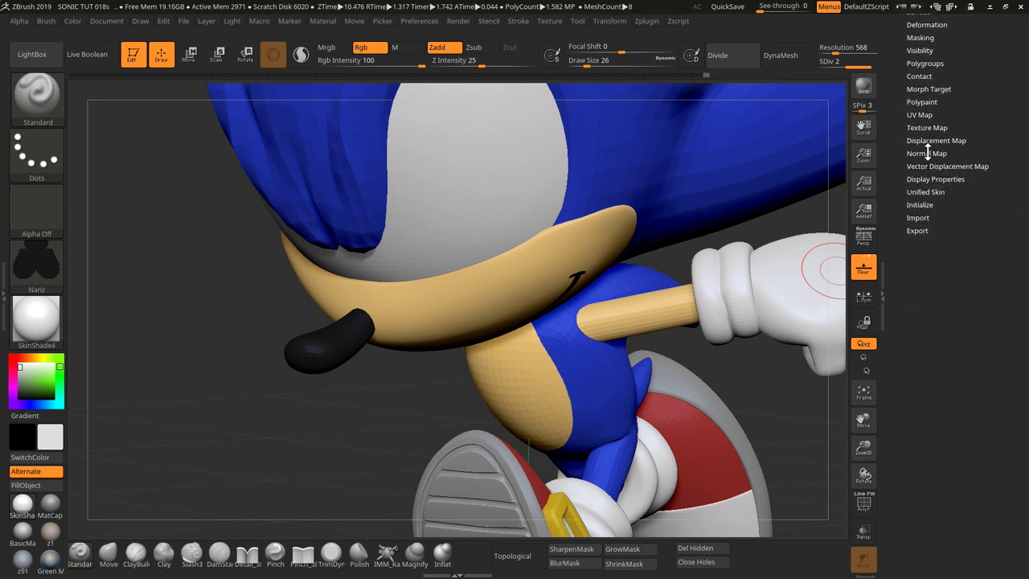
click(931, 129)
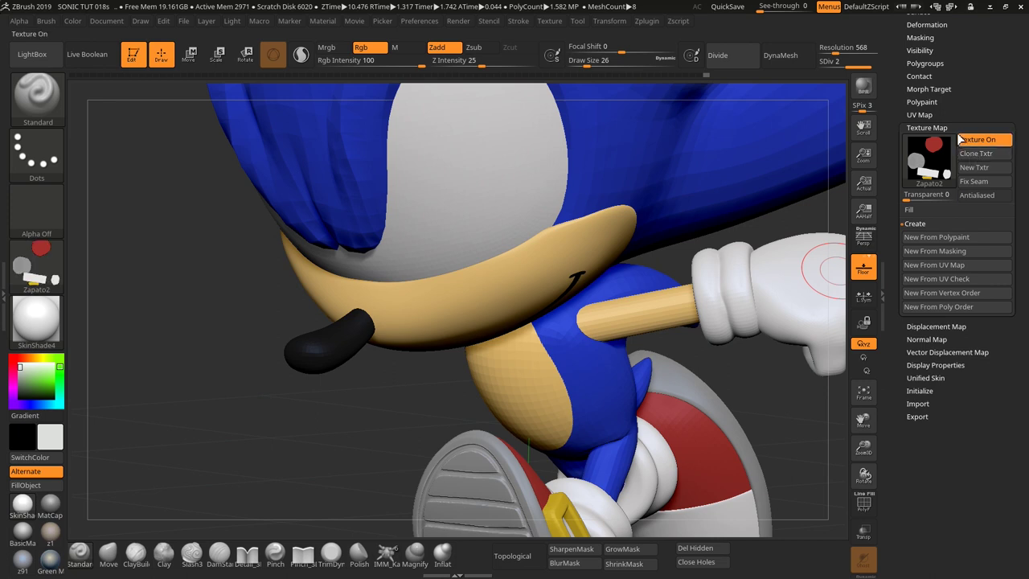
- Clone the shoe texture, then create Zapato2's normal map at SDiv 1 and clone it
click(942, 128)
click(929, 153)
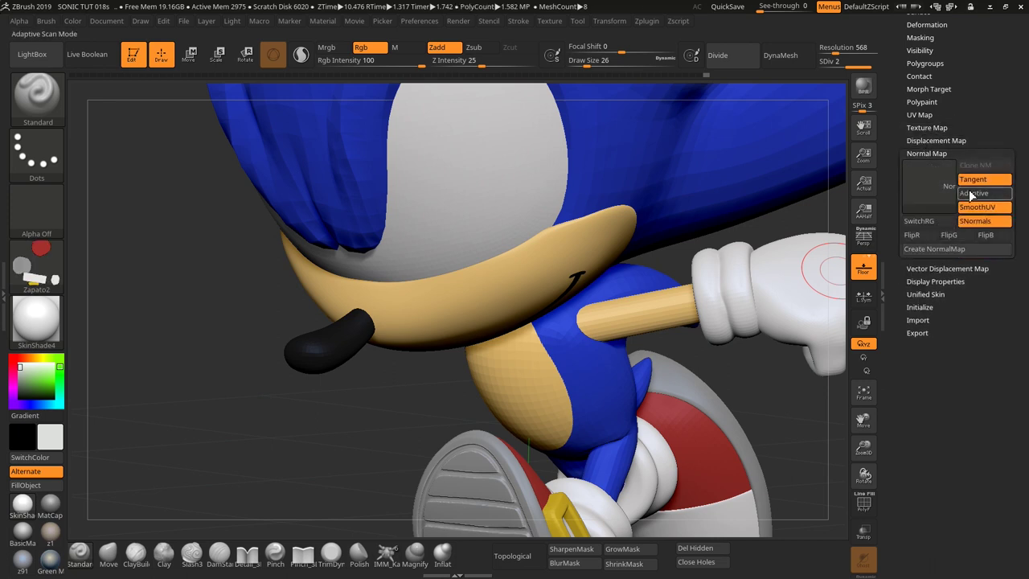
click(930, 248)
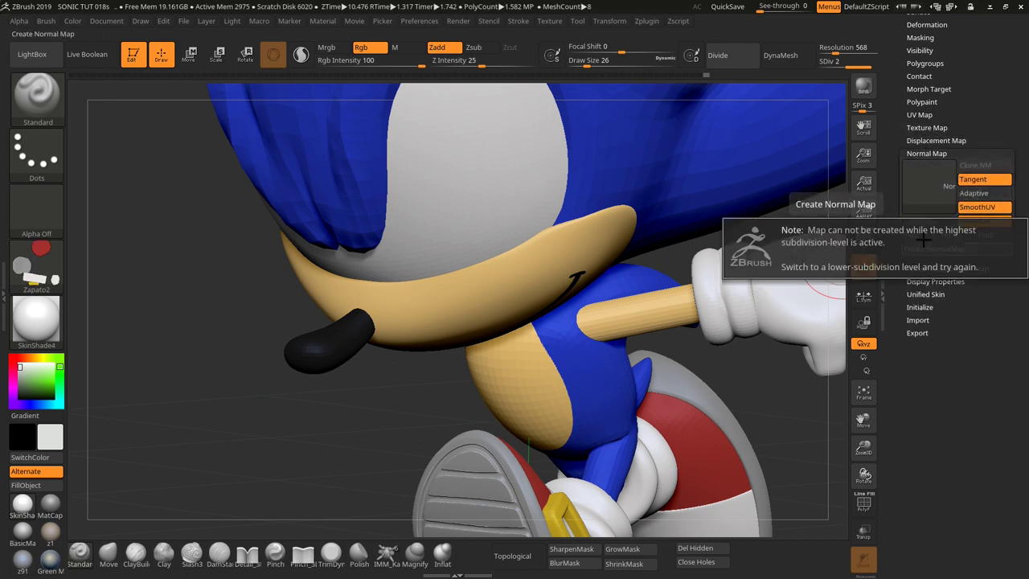
key(shift+d)
click(919, 251)
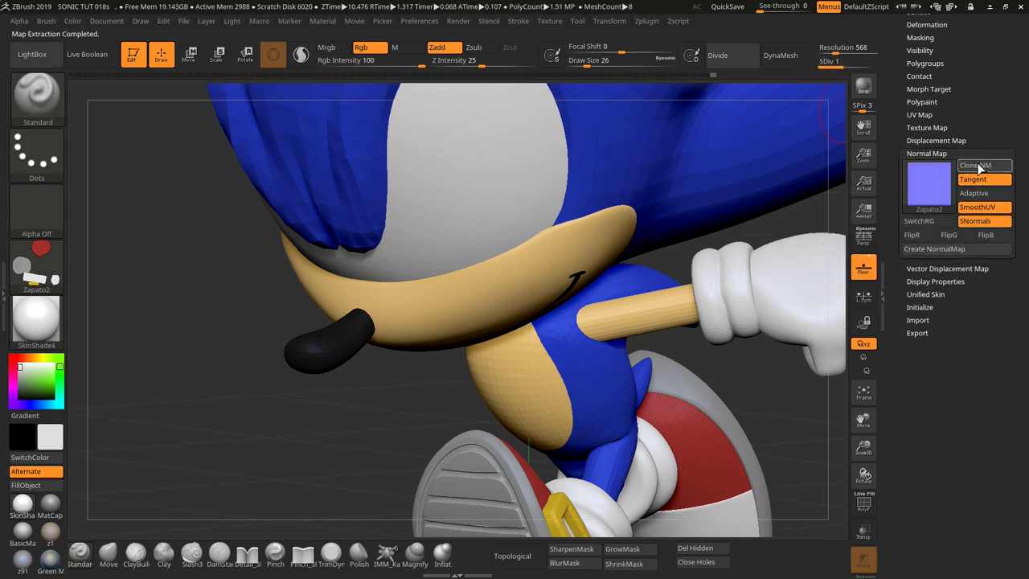
click(976, 165)
click(950, 153)
- Select the Zapato1 shoe subtool and create a texture map from its polypaint
scroll(961, 87, up, 3)
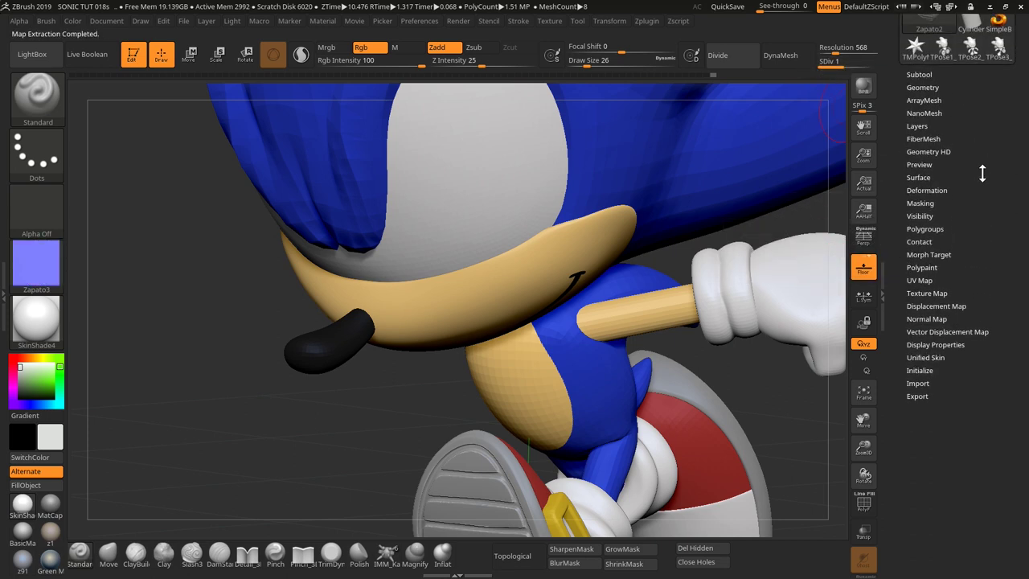
scroll(941, 104, up, 3)
click(919, 119)
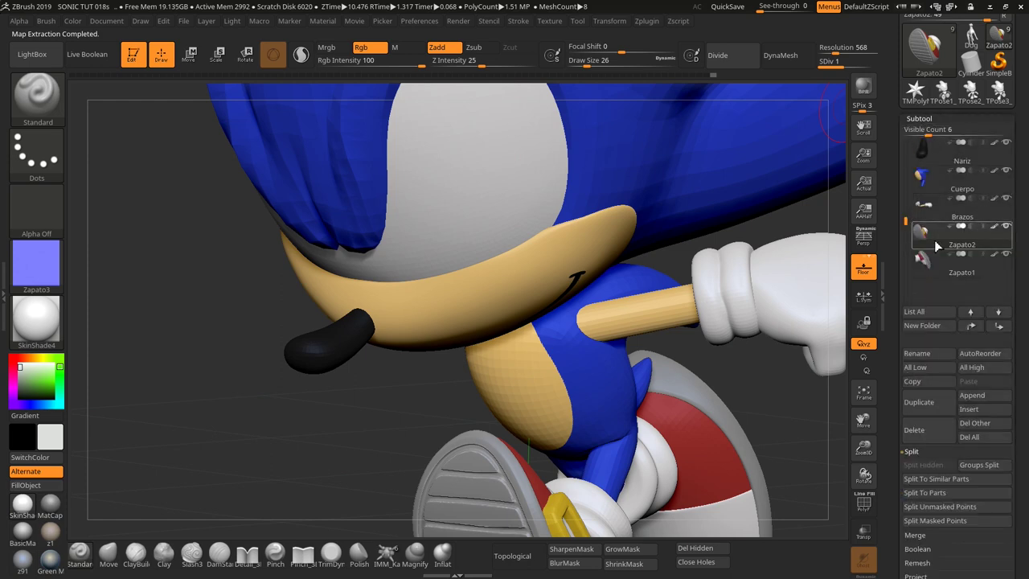
click(924, 263)
scroll(928, 261, down, 5)
scroll(931, 257, down, 5)
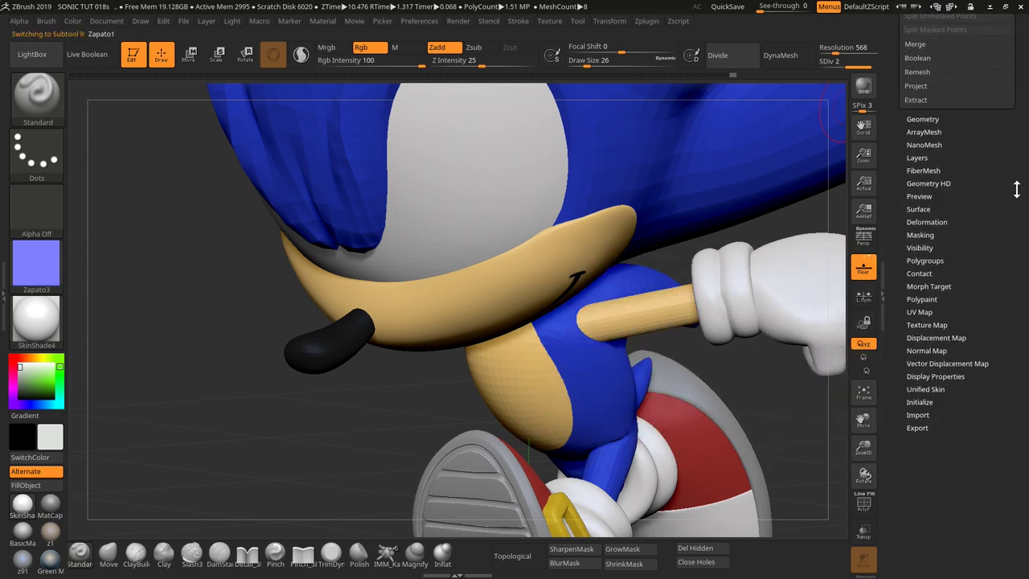
scroll(935, 254, down, 4)
click(921, 279)
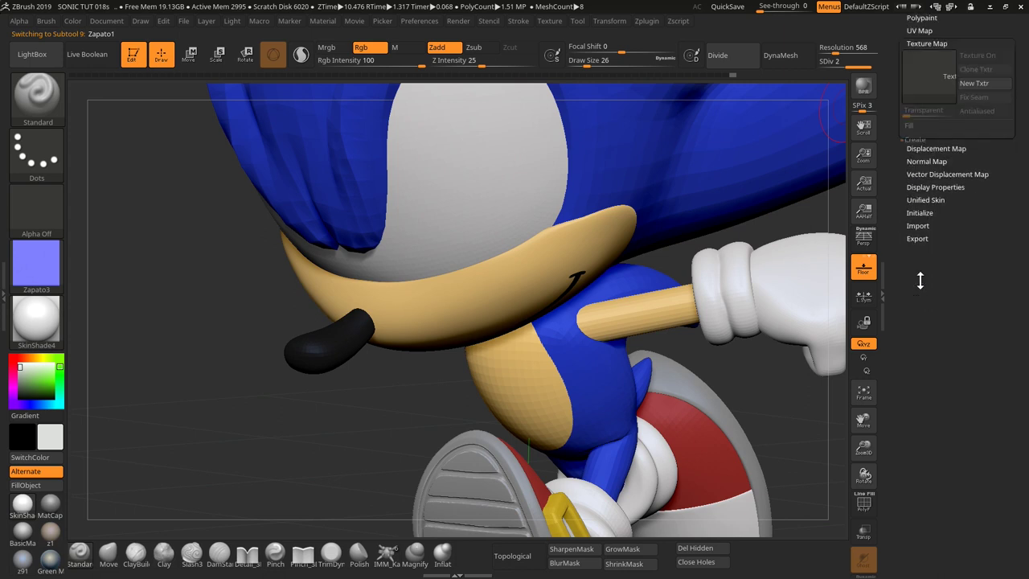
click(933, 64)
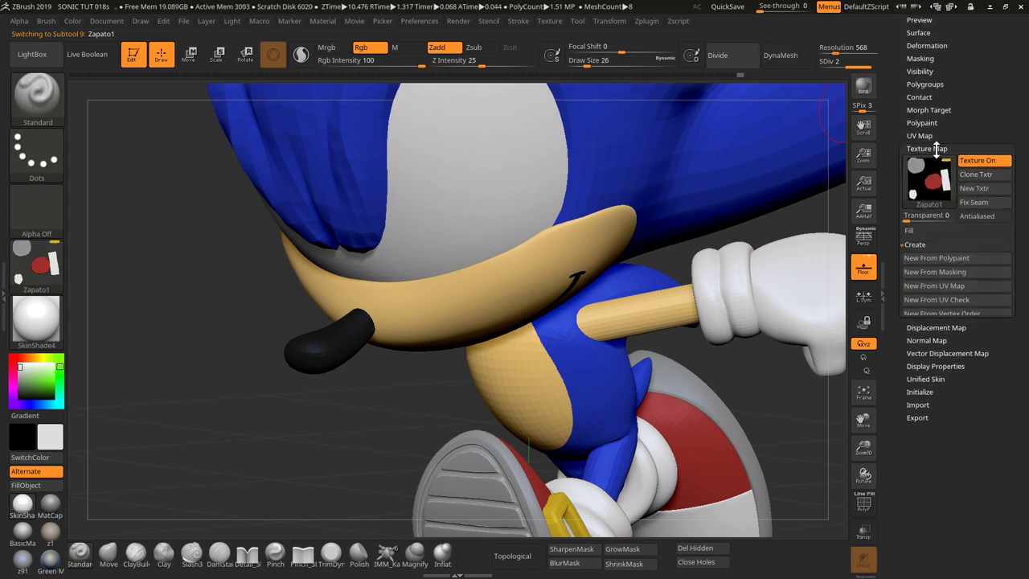
click(933, 149)
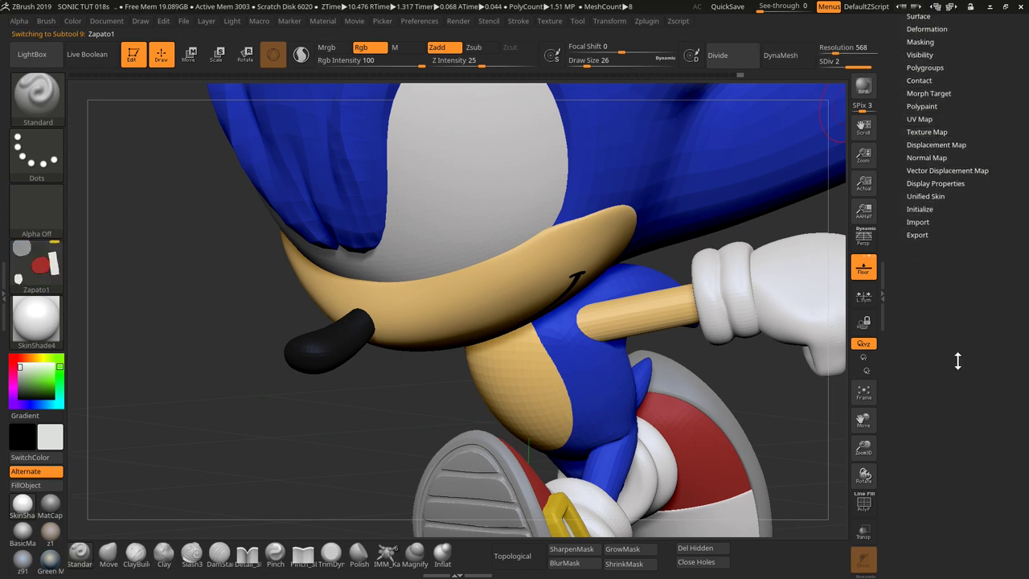
- Generate a normal map for Zapato1
click(925, 155)
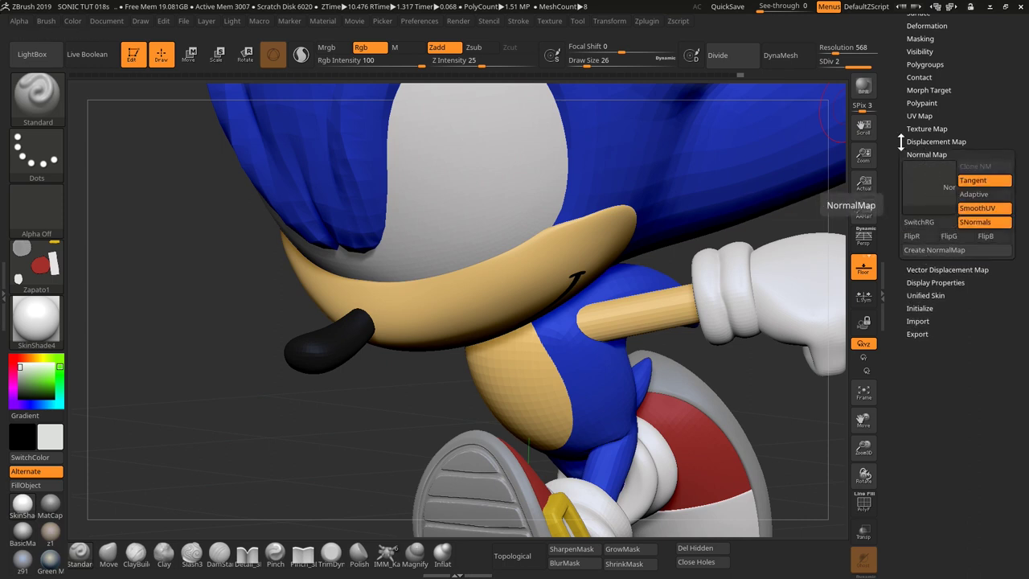
click(935, 250)
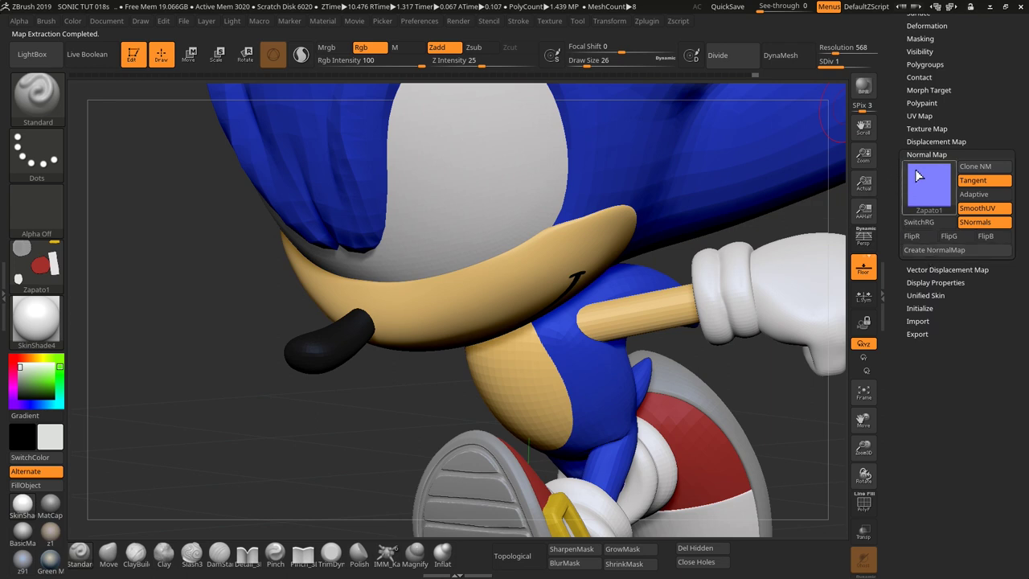
click(945, 156)
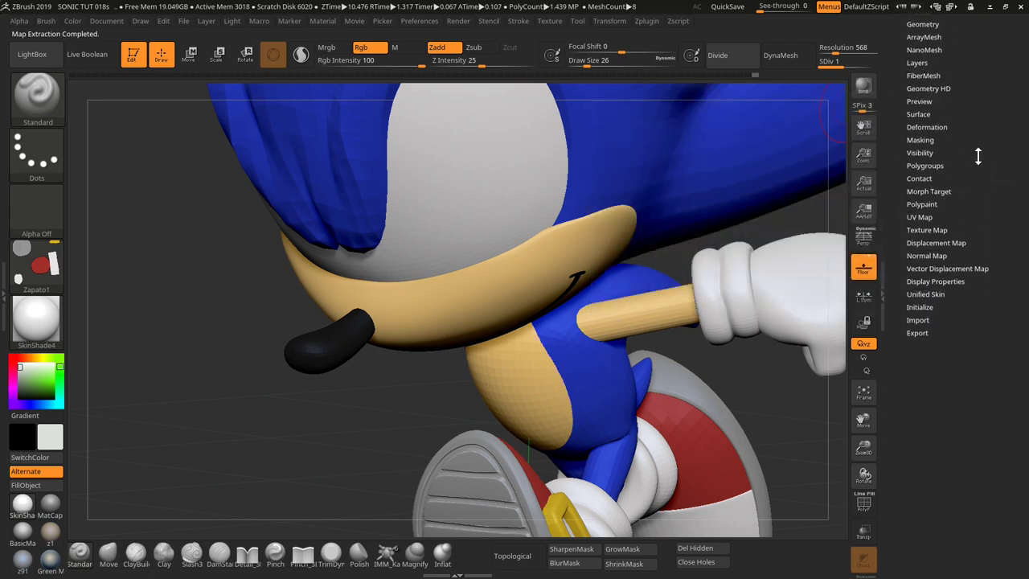
drag(945, 155, 903, 308)
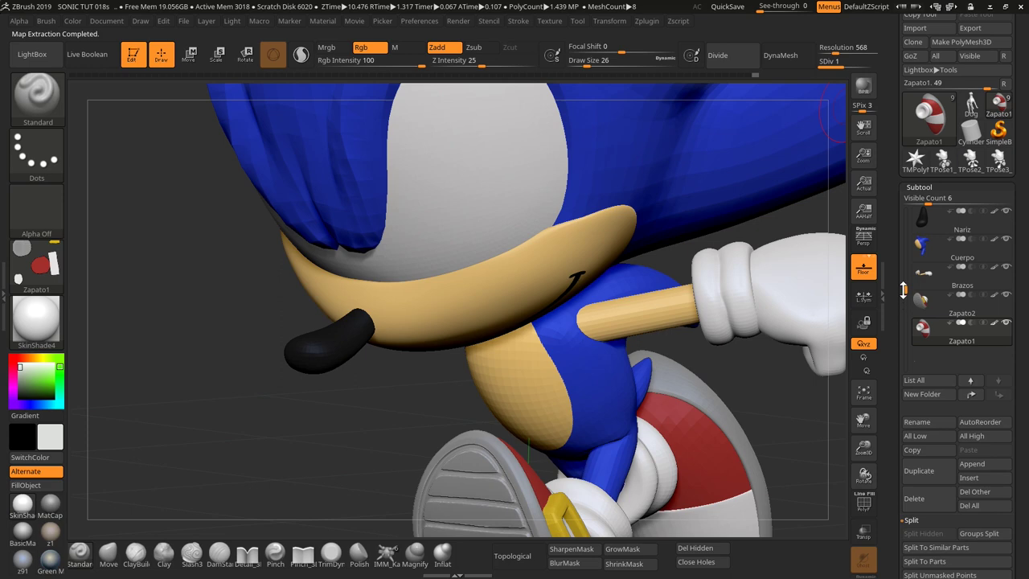
- Select Brazos and clone its texture map into the texture library
click(925, 278)
drag(1021, 552, 1024, 215)
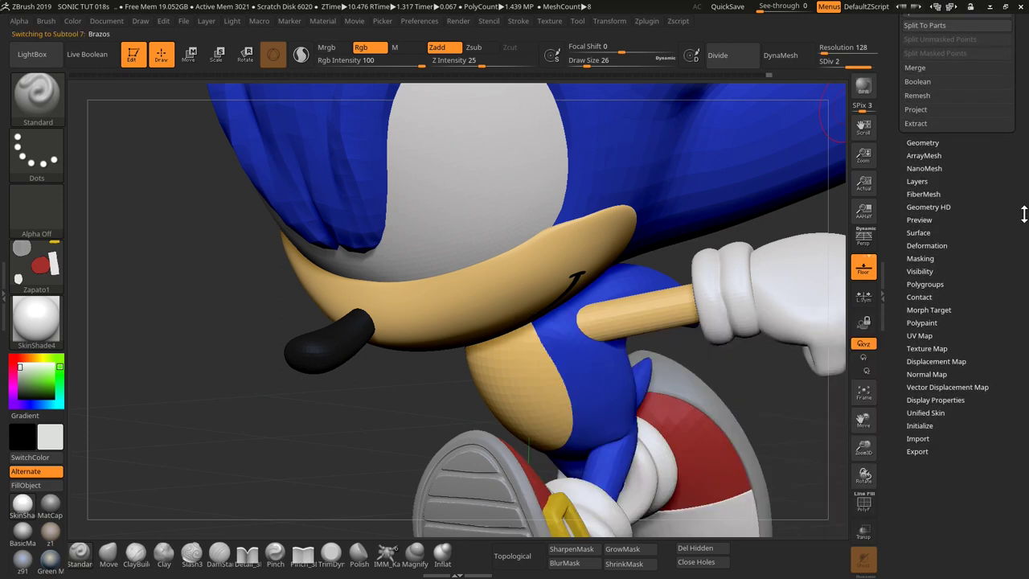
click(927, 348)
drag(940, 361, 935, 435)
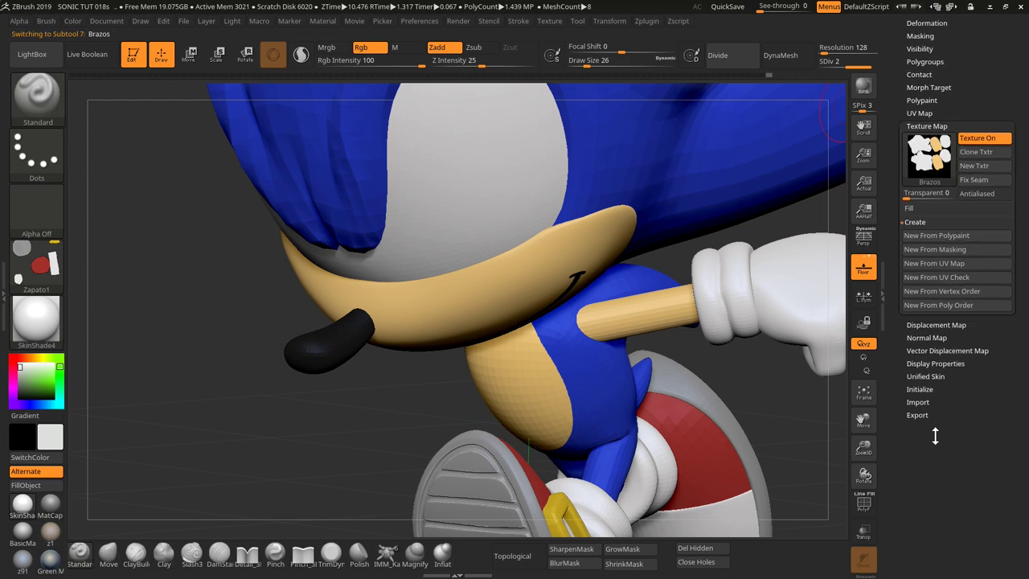
click(976, 151)
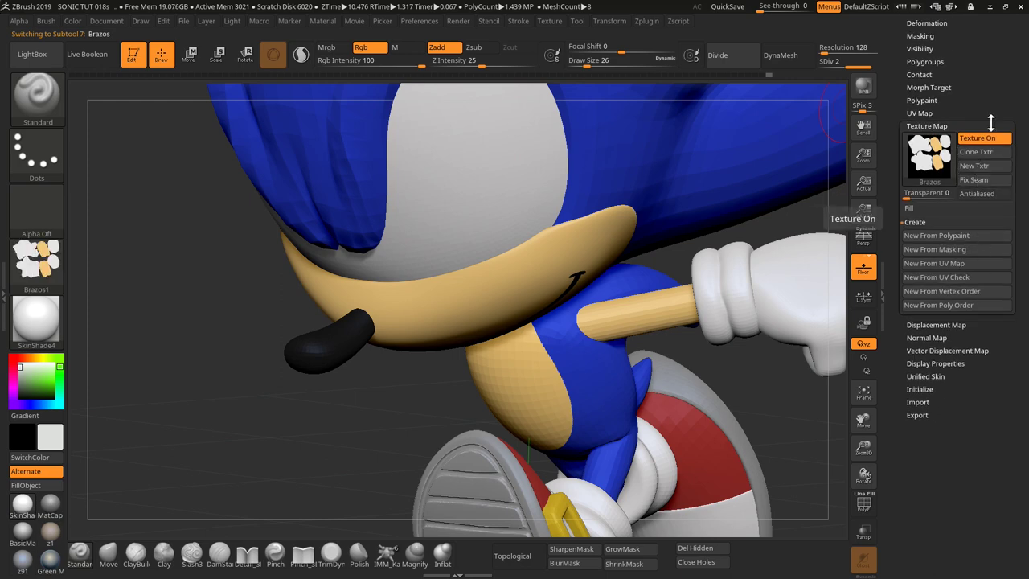
click(927, 127)
- Create a normal map for the arms, clone it as Brazos2, and show the Texture library
click(925, 151)
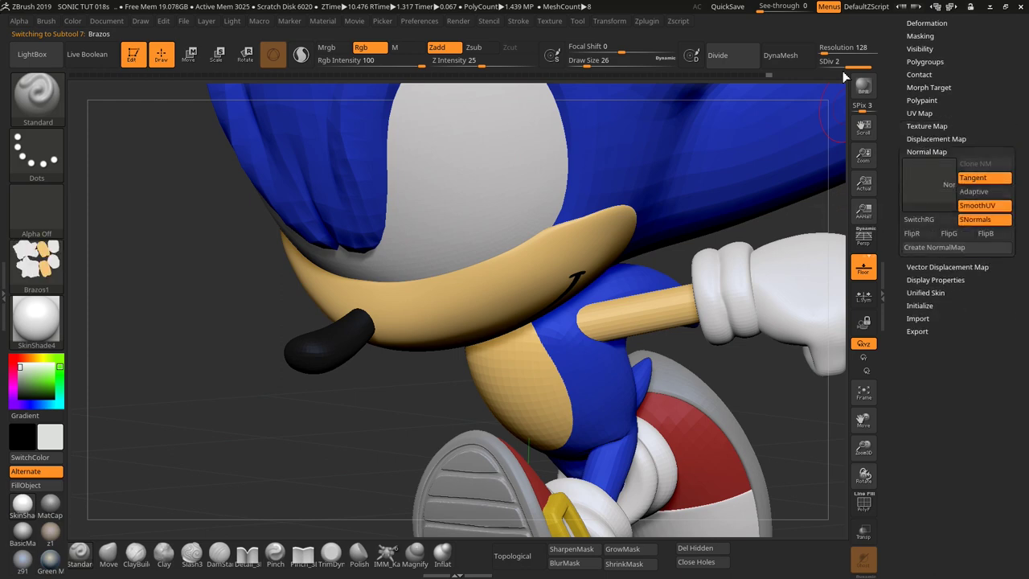
click(832, 61)
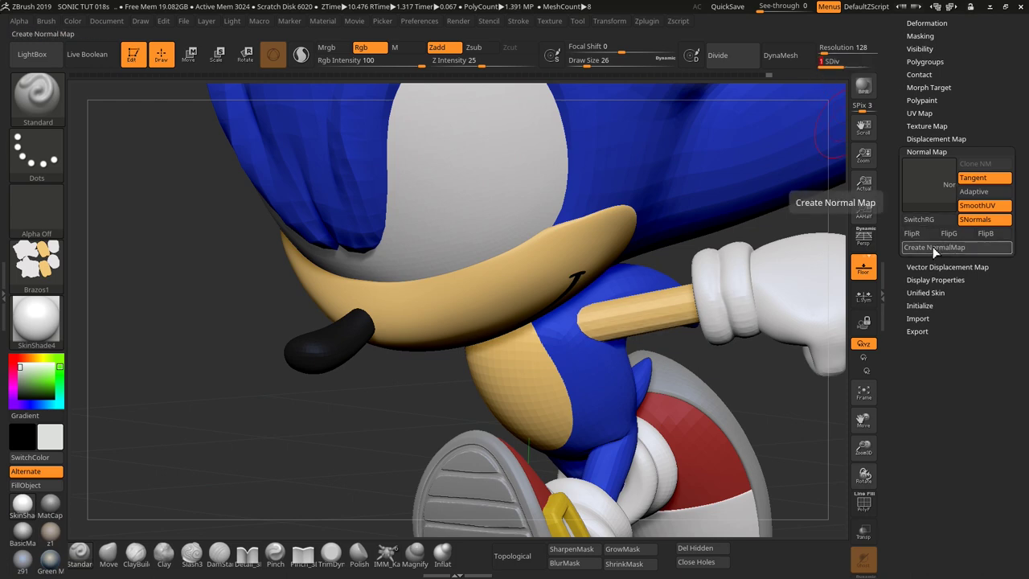
click(932, 247)
click(976, 164)
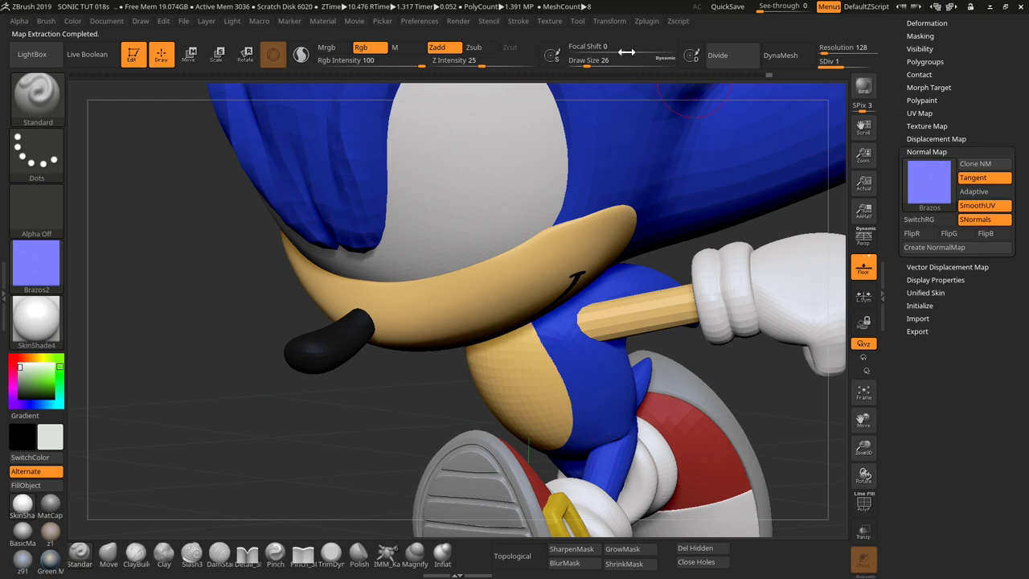
click(551, 22)
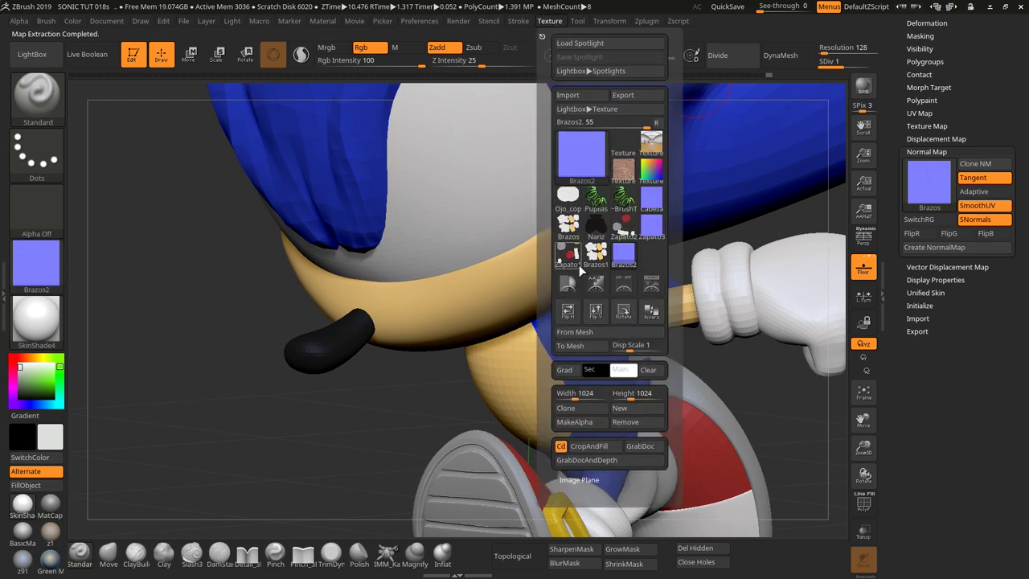
- Export Ojo_copy1, creating a 'new texture' folder inside maps as the destination
click(569, 207)
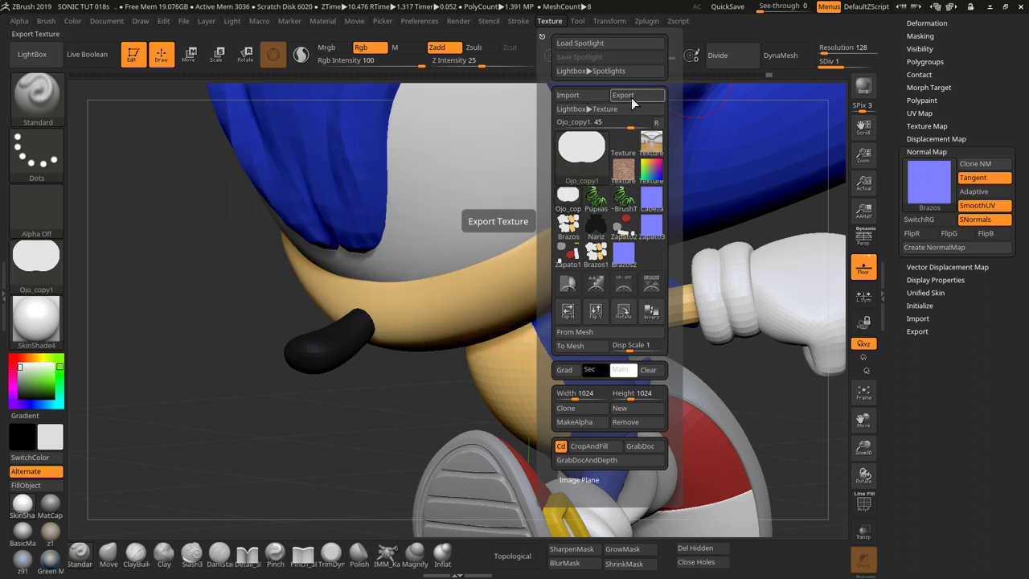
click(631, 97)
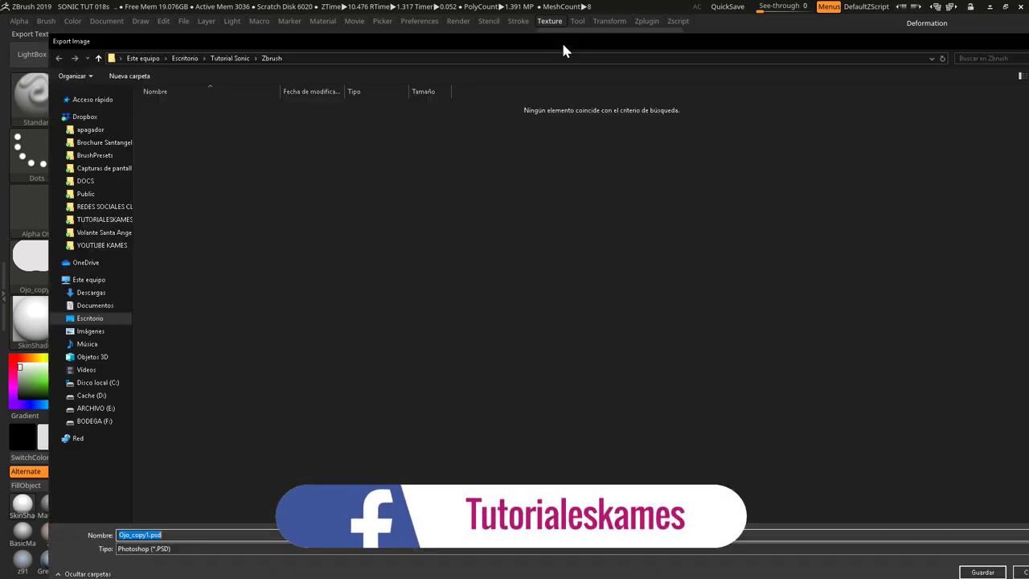
drag(48, 34, 190, 68)
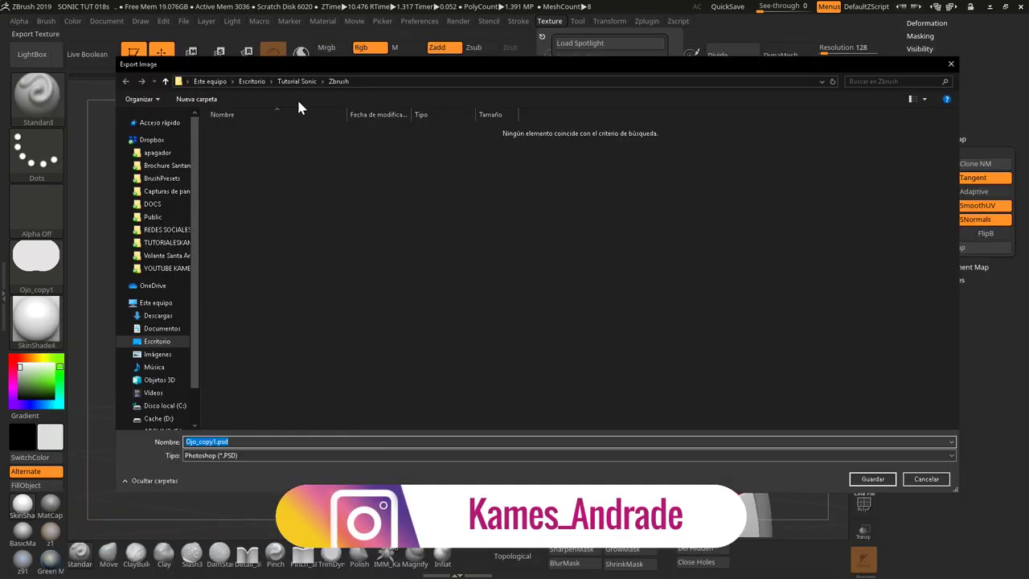
click(297, 82)
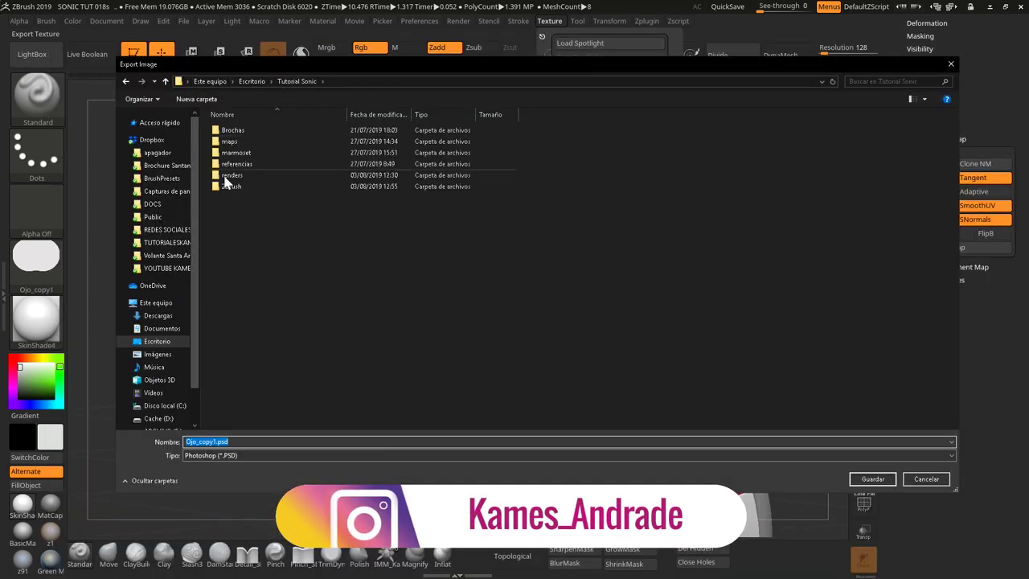
double_click(243, 142)
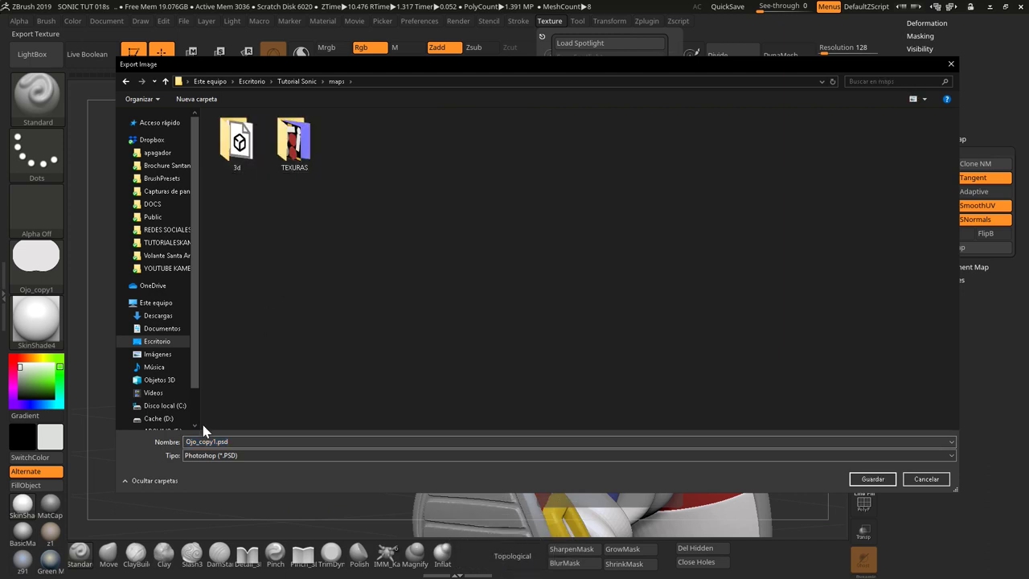
click(201, 100)
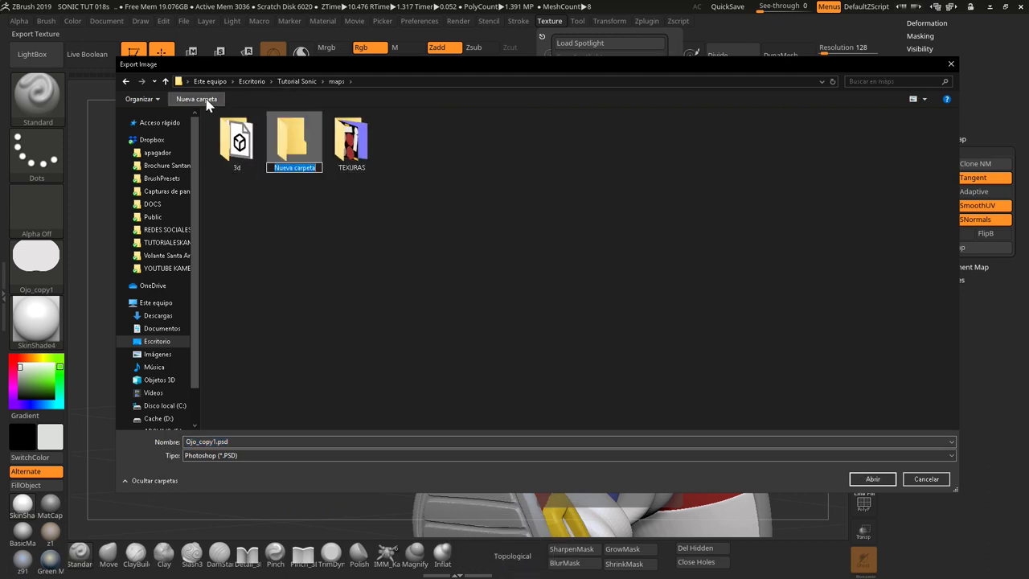
text(new text)
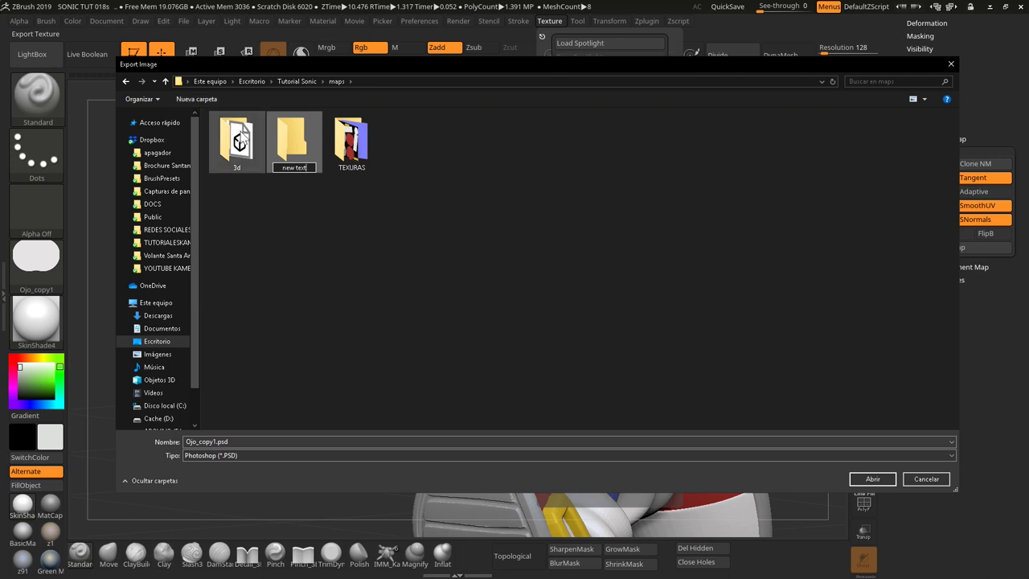
text(ure)
key(Return)
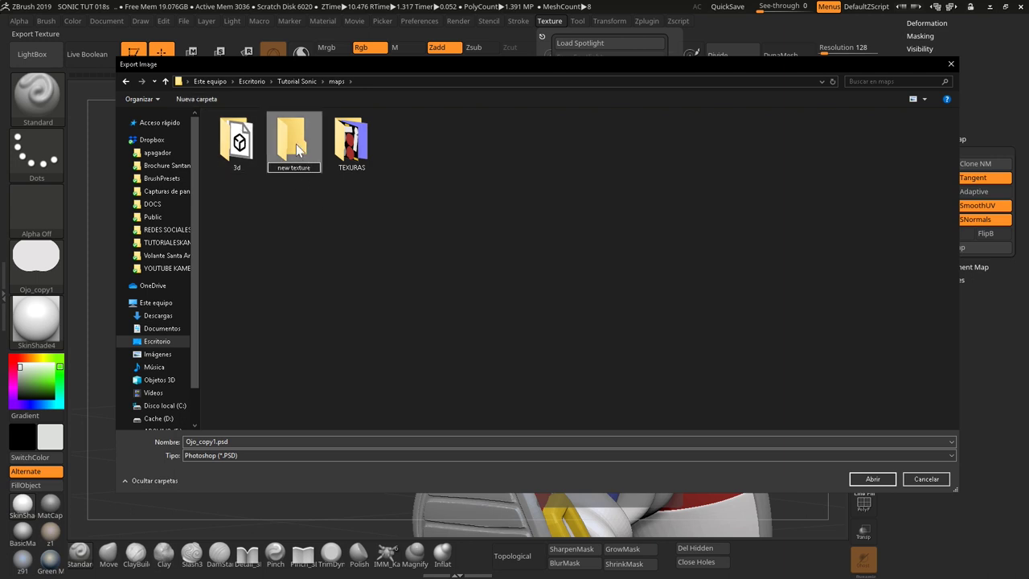
double_click(296, 144)
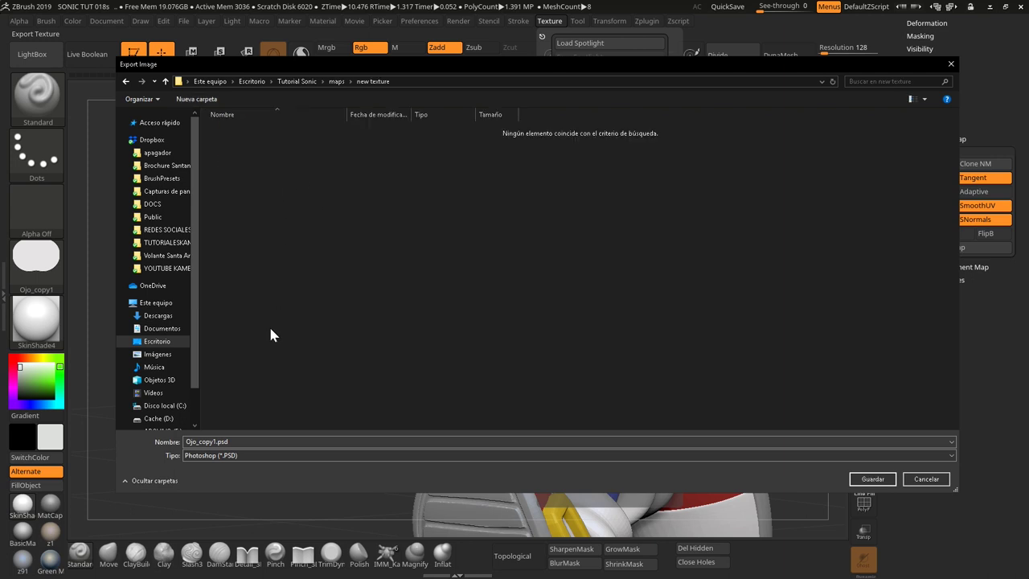
- Save it as Ojo_copy1.psd without a separate material-index channel
click(233, 456)
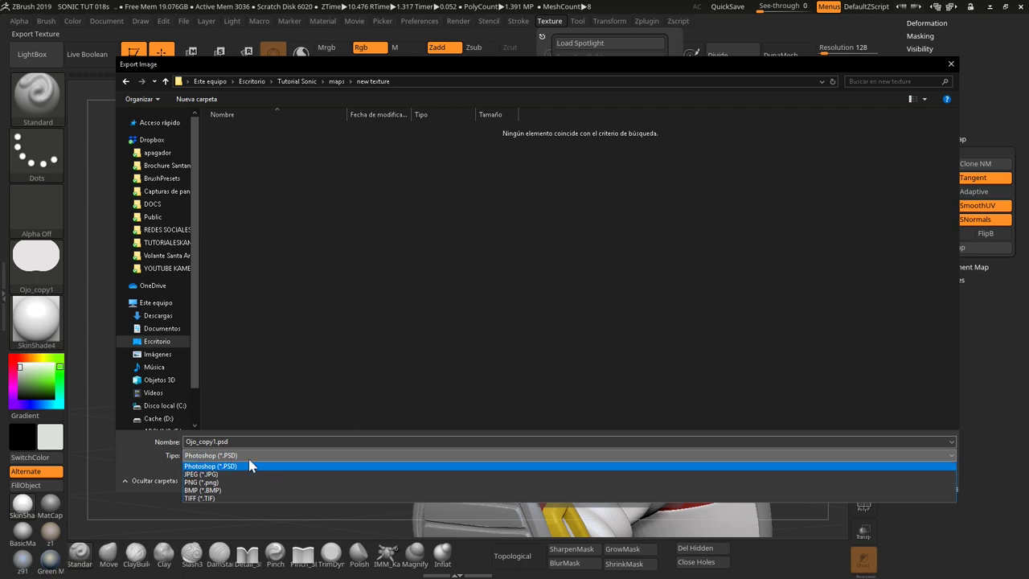
click(285, 384)
click(893, 481)
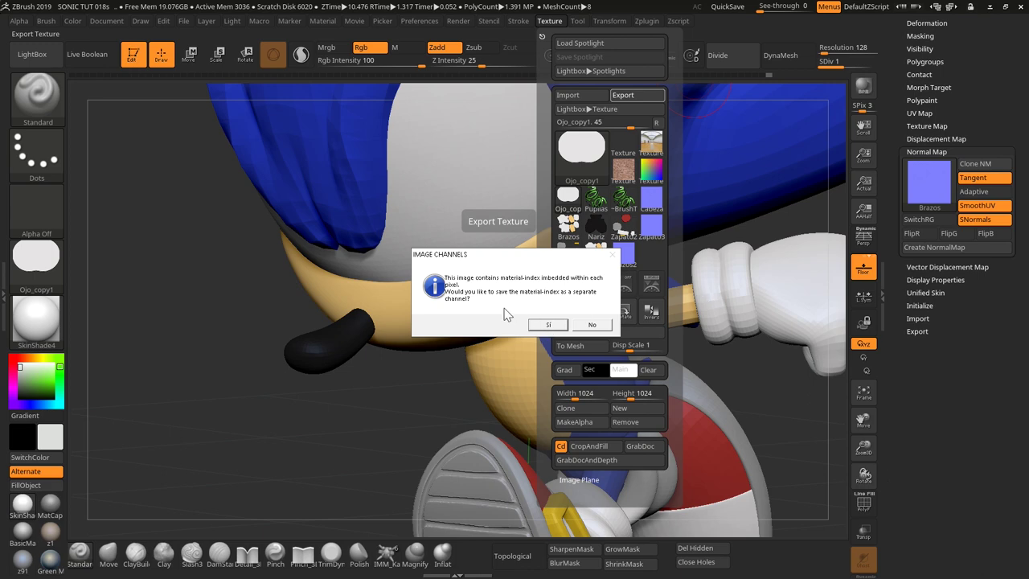
click(596, 325)
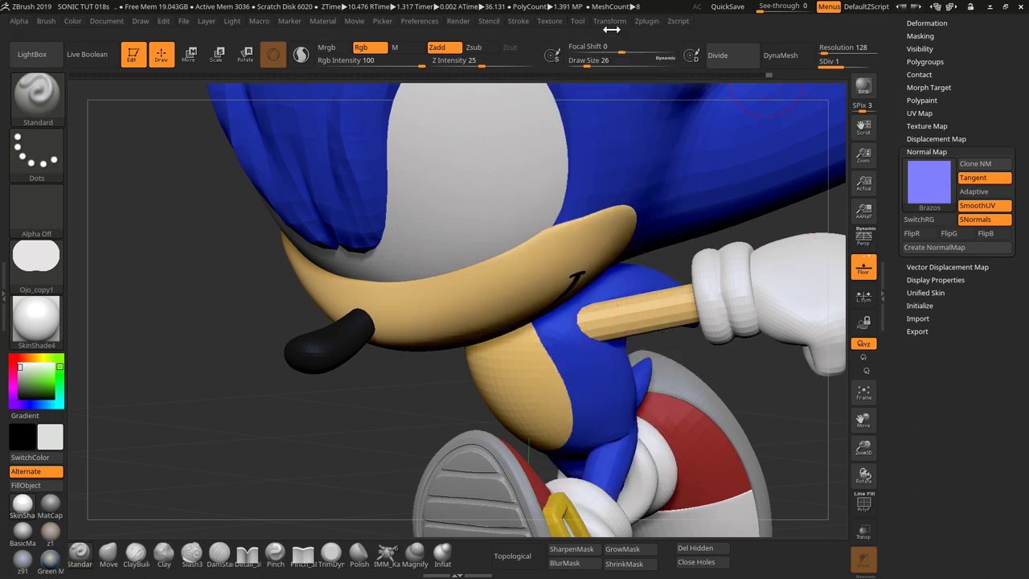
- Reopen the texture library, cancel an accidental import, and dock it in the side tray
click(609, 21)
click(549, 21)
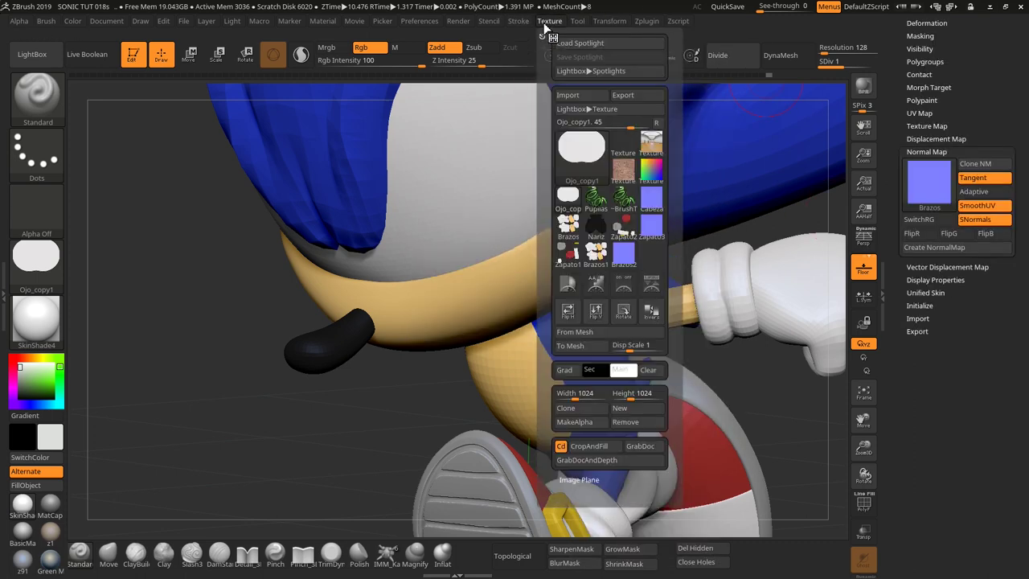
click(572, 197)
click(572, 95)
click(925, 479)
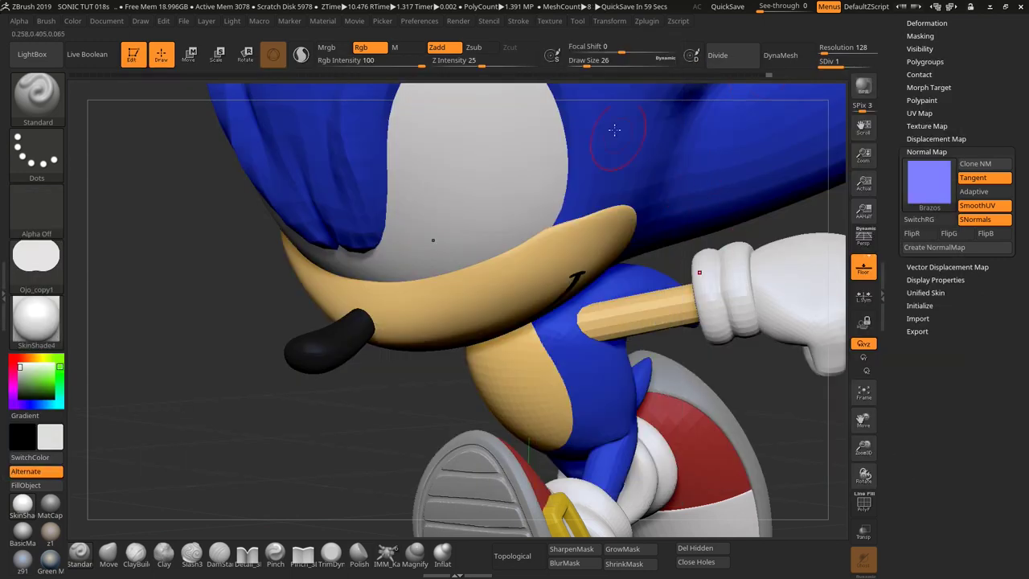
click(547, 23)
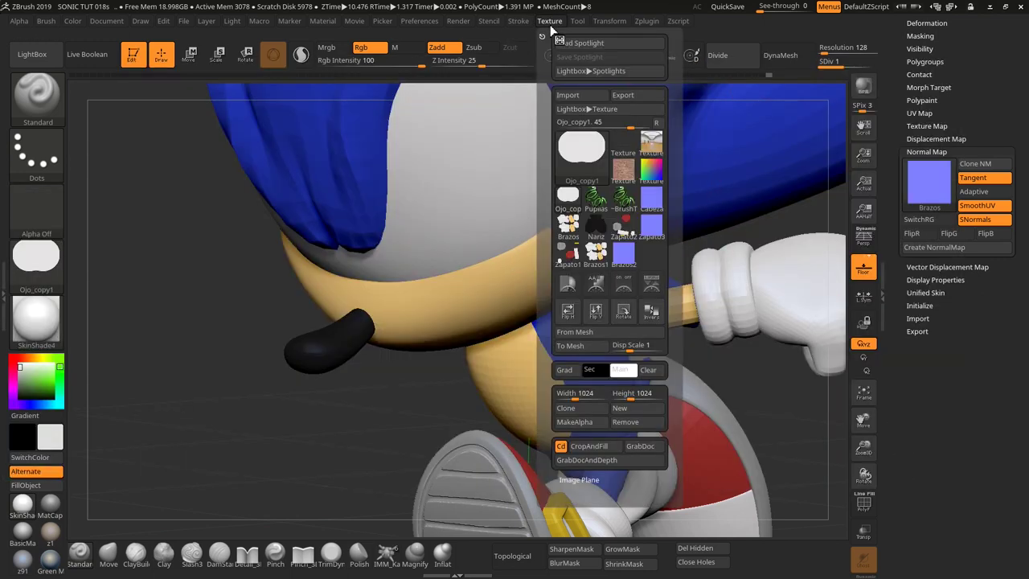
drag(542, 36, 8, 317)
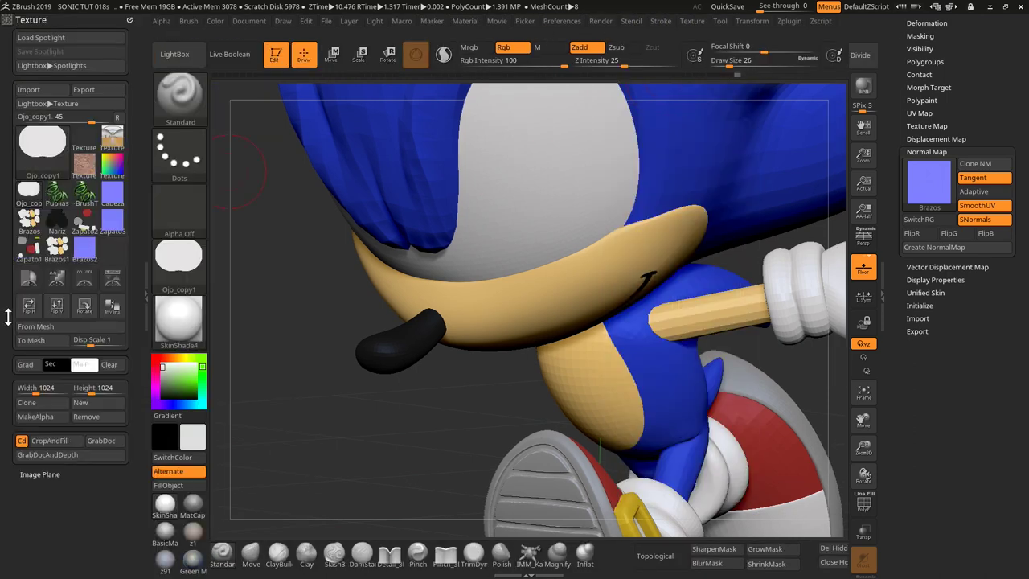
click(33, 196)
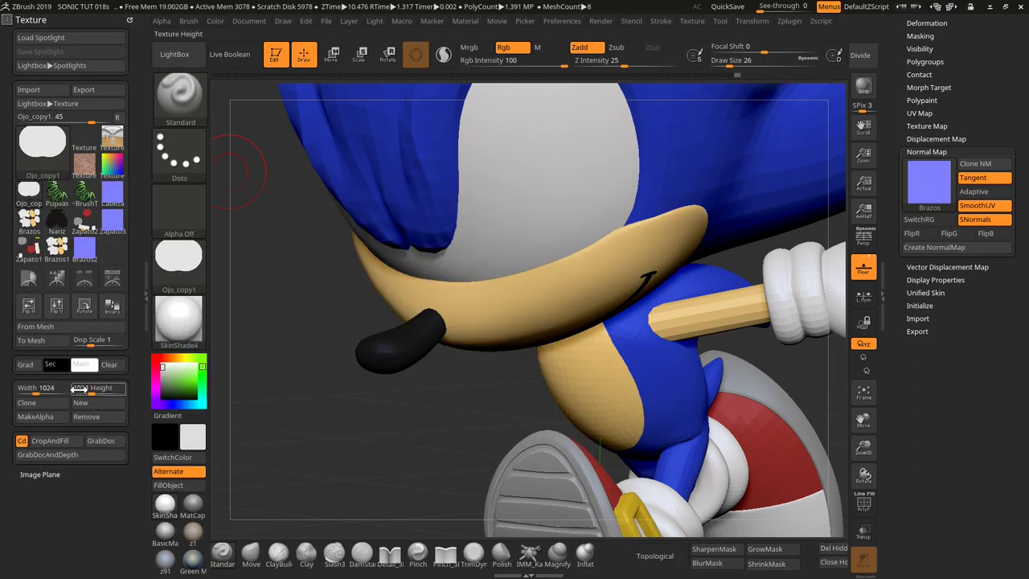
- Export Ojo_copy1 as a JPEG into the new texture folder
click(97, 90)
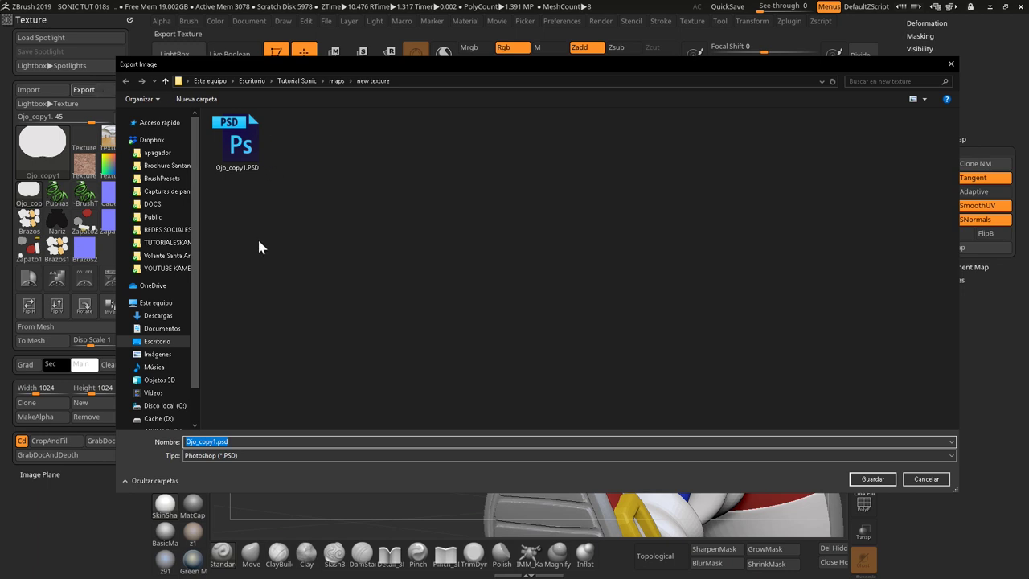
click(241, 455)
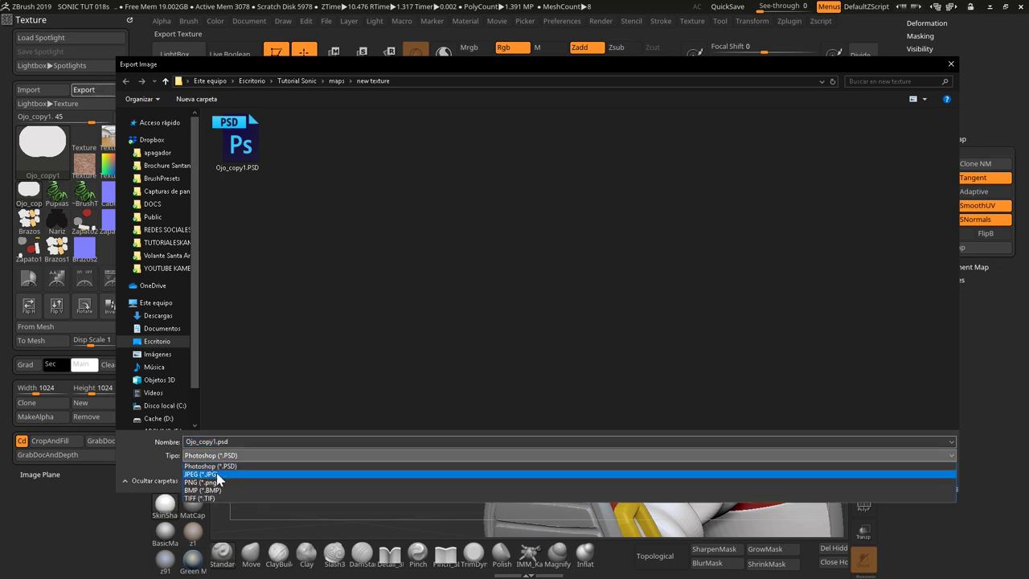
click(234, 476)
click(875, 481)
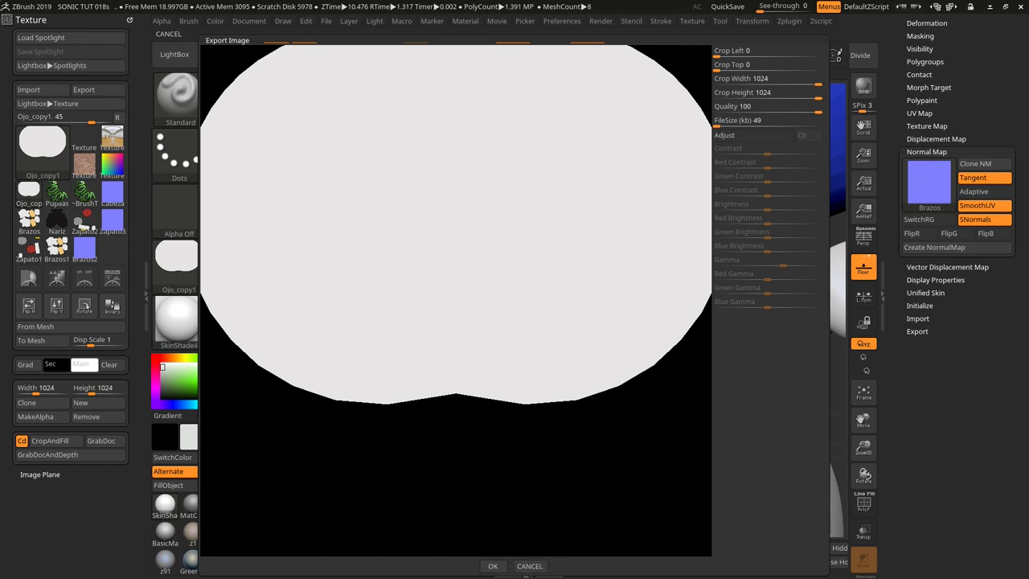
click(530, 566)
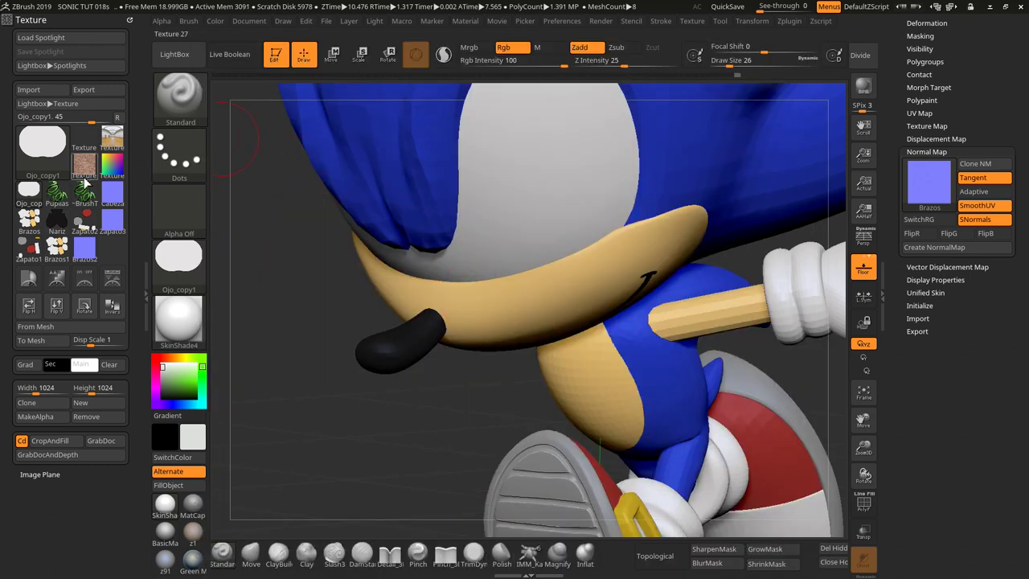
- Select Pupilas and save it as JPEG in maps/new texture with default export settings
click(56, 192)
mouse_move(85, 191)
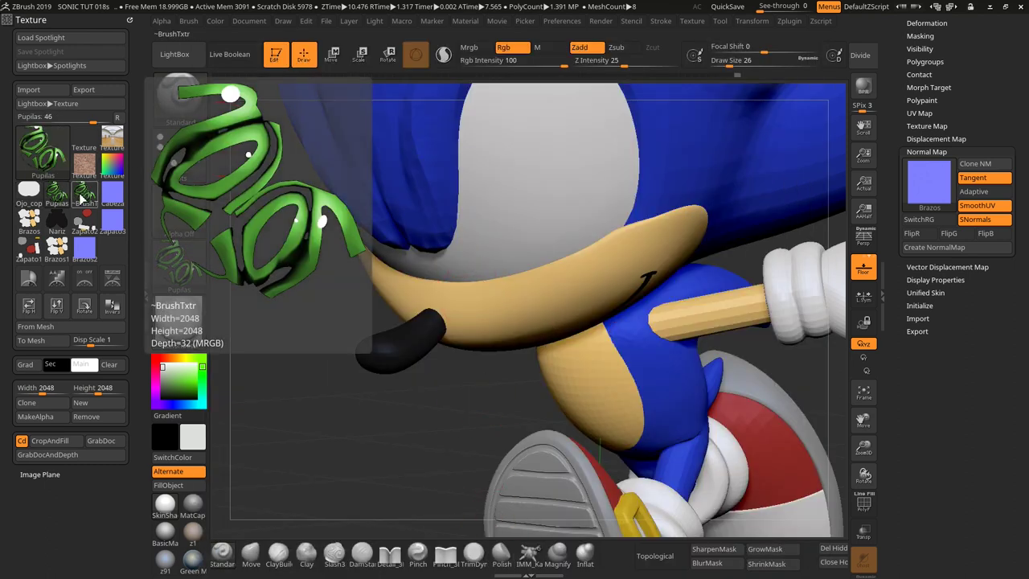
click(82, 90)
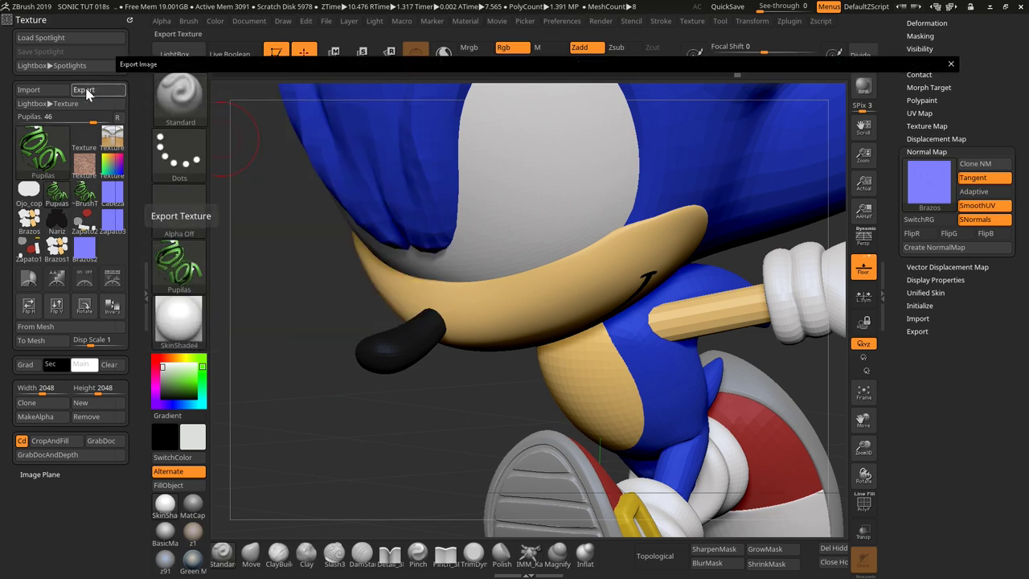
click(243, 455)
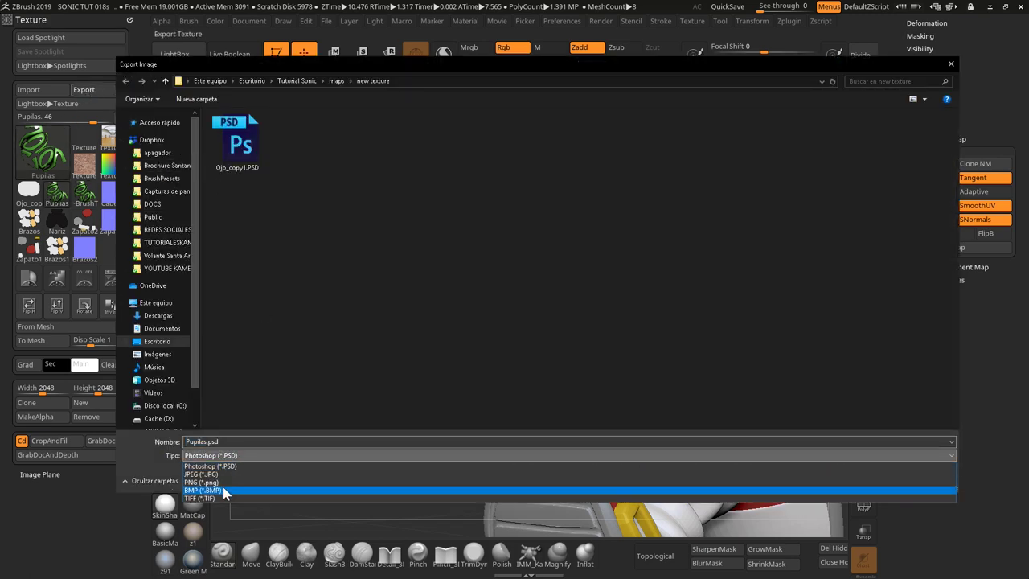
click(292, 475)
click(874, 479)
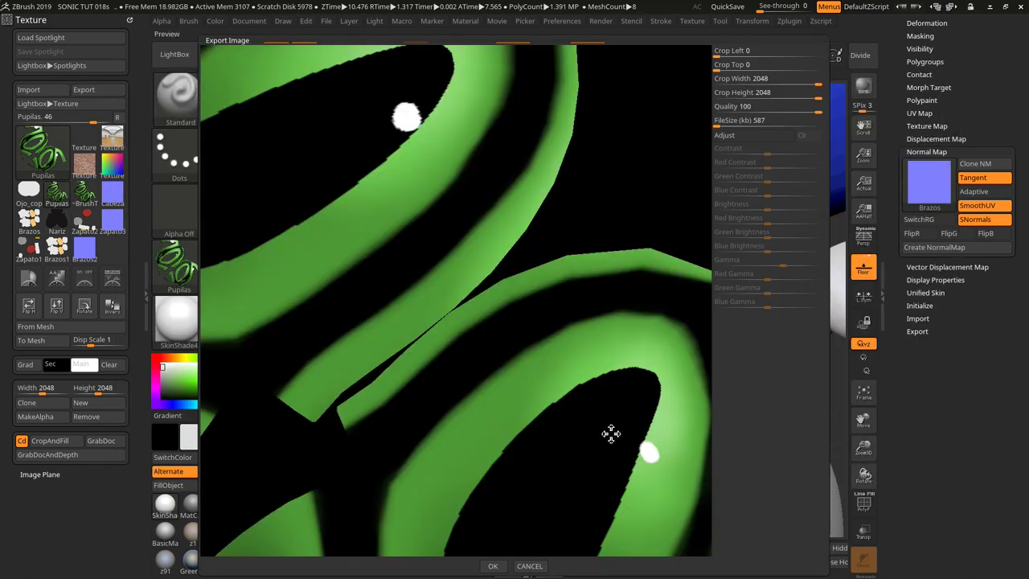
key(Return)
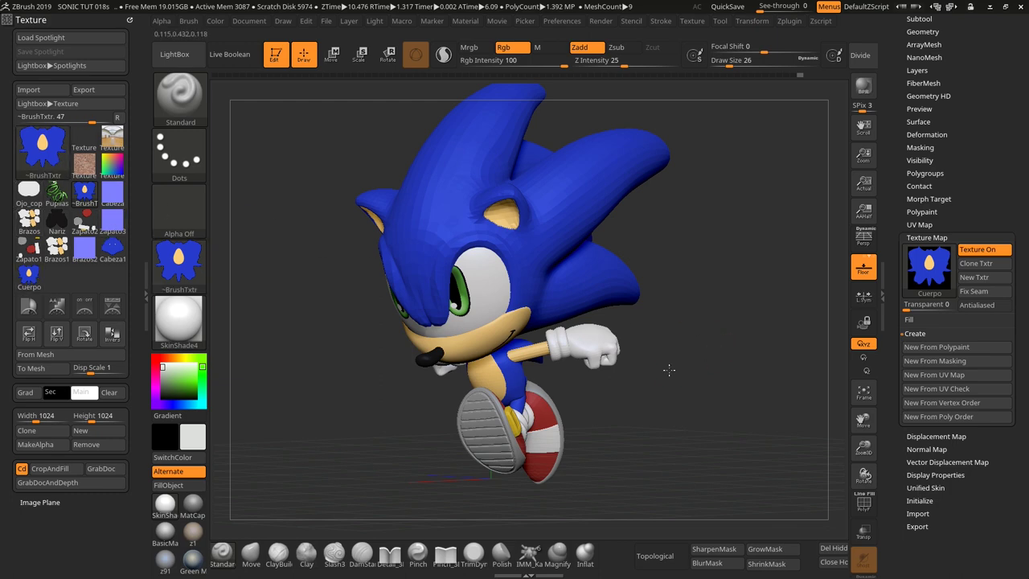
- Select the Barbilla chin subtool and make its 2048×2048 texture the current texture
mouse_move(668, 367)
mouse_down()
mouse_move(552, 379)
mouse_move(496, 378)
mouse_move(528, 367)
mouse_move(488, 368)
mouse_move(516, 381)
mouse_move(617, 370)
mouse_up()
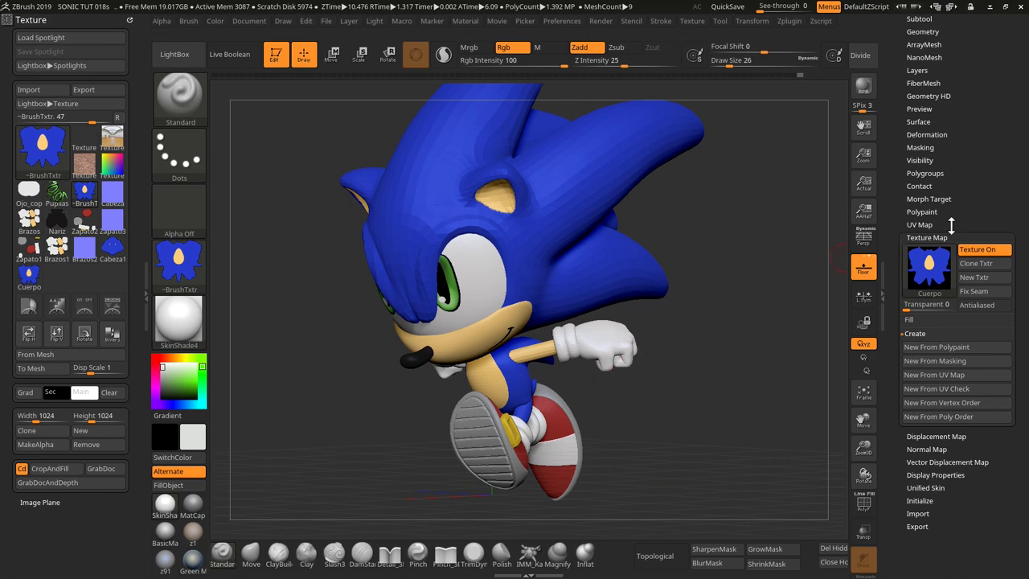
scroll(981, 148, up, 2)
click(922, 82)
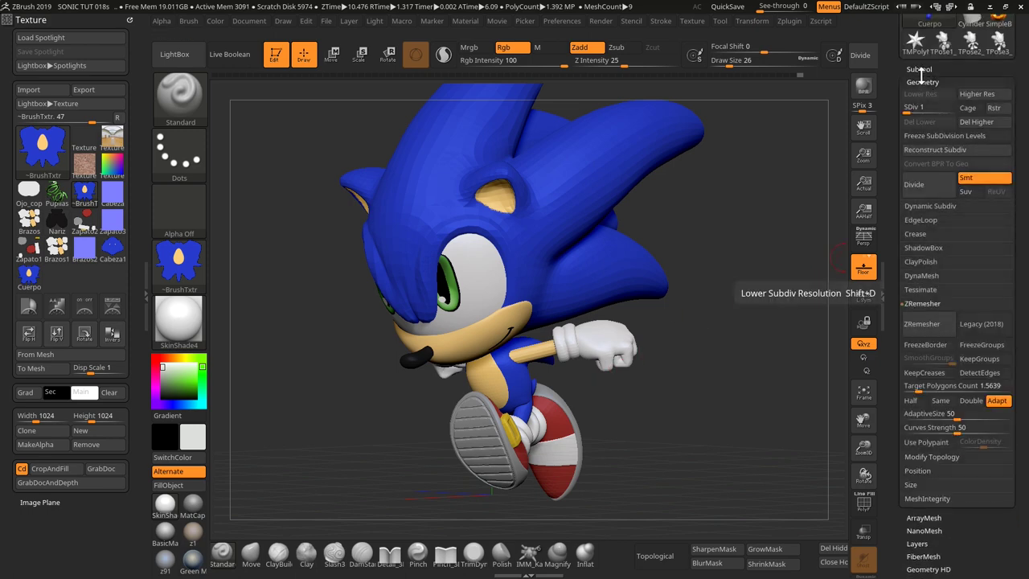
click(919, 69)
click(929, 201)
scroll(958, 352, down, 2)
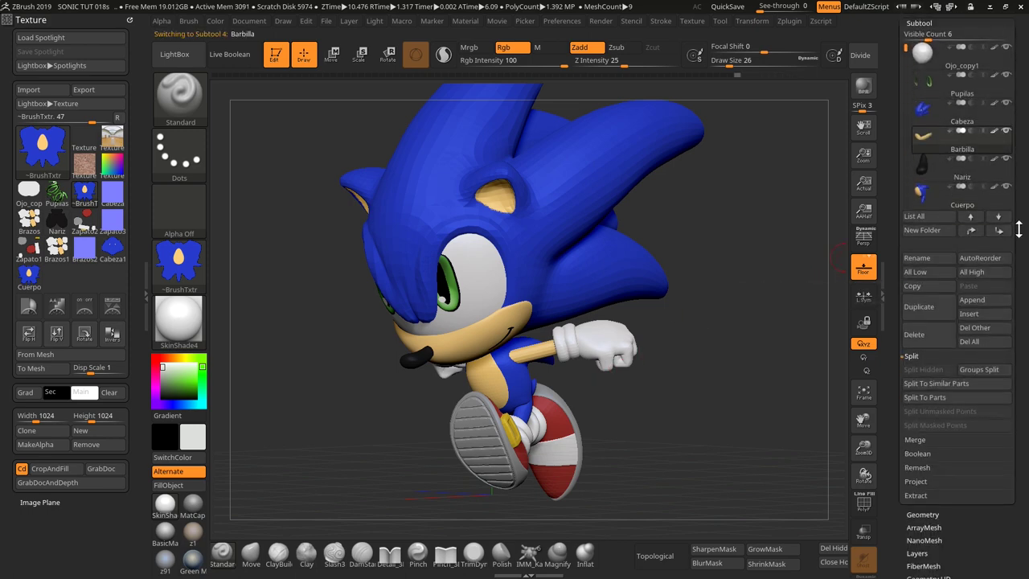
scroll(958, 351, down, 3)
scroll(958, 352, down, 2)
scroll(932, 348, down, 4)
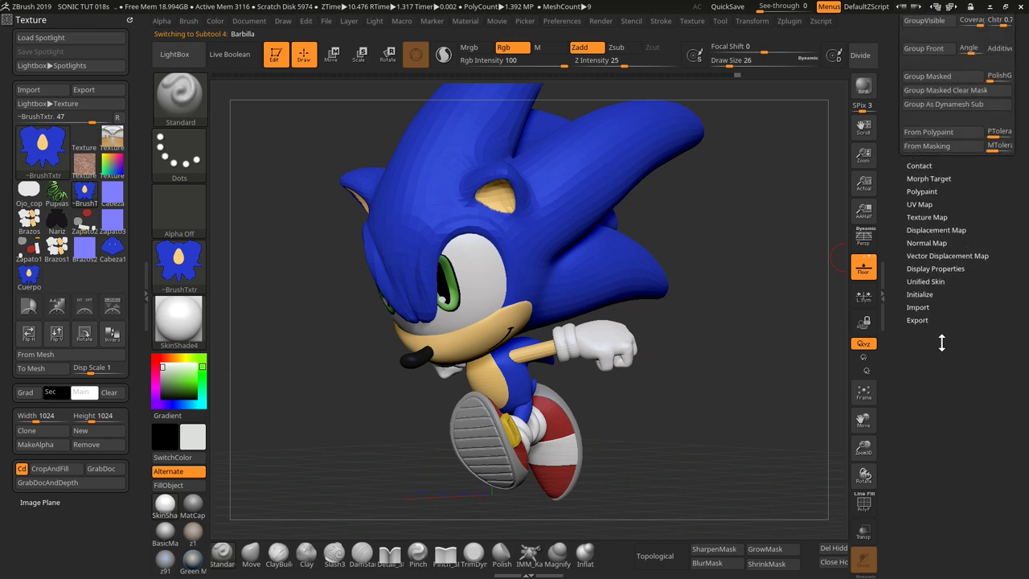
click(926, 217)
click(977, 220)
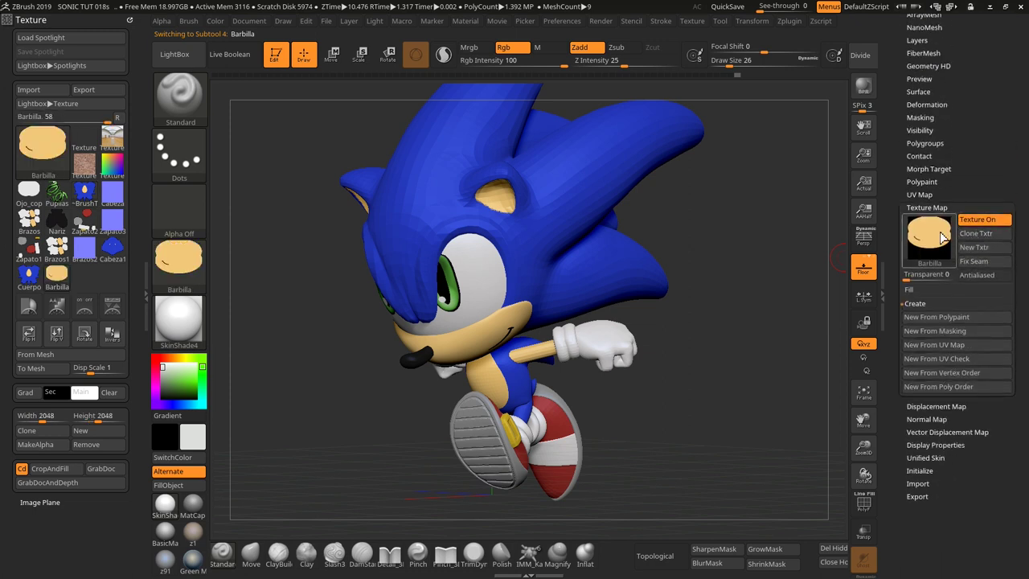
- Export it as Barbilla.jpg into maps/new texture
click(89, 88)
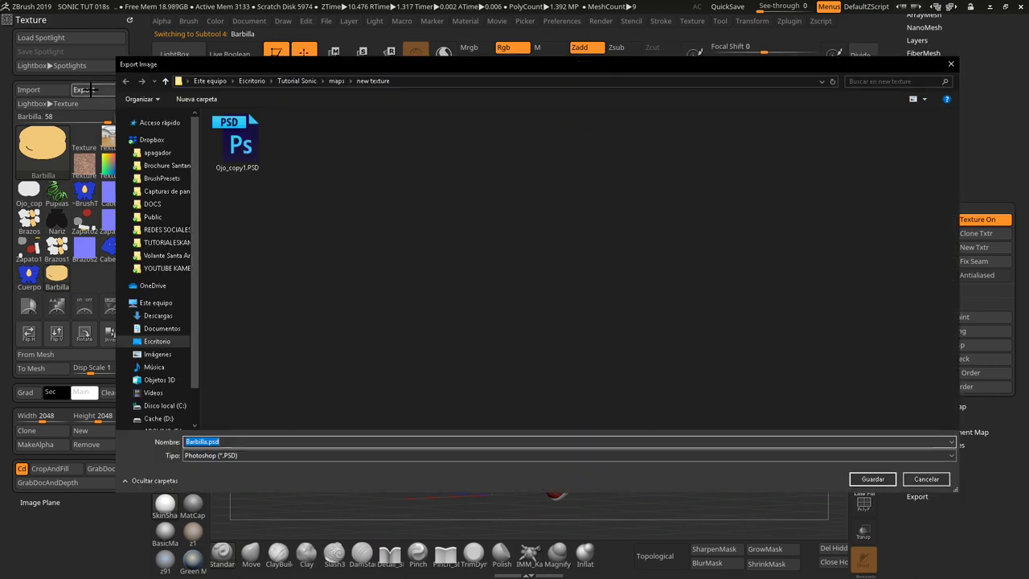
click(299, 455)
click(234, 475)
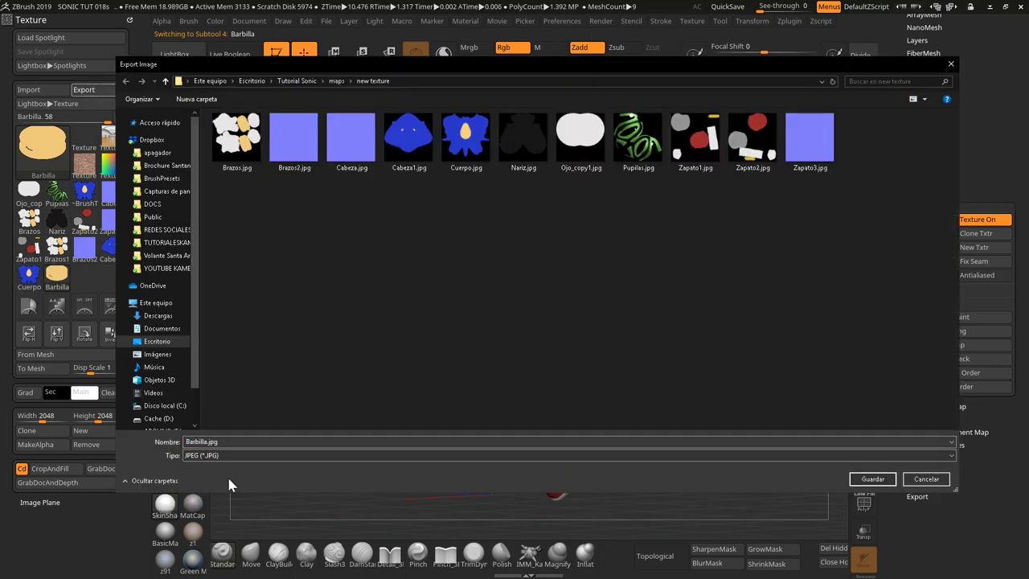
click(872, 479)
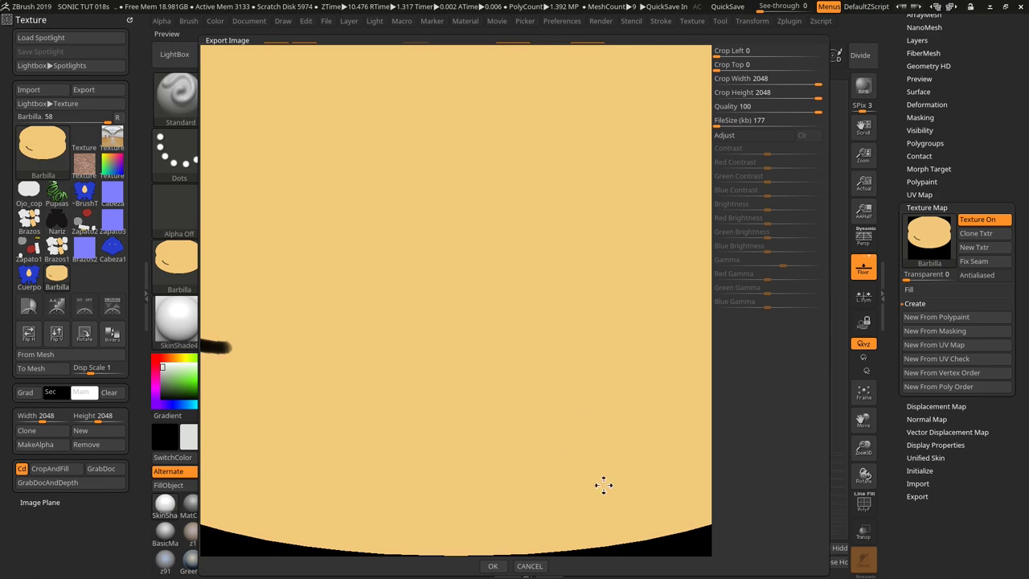
key(Return)
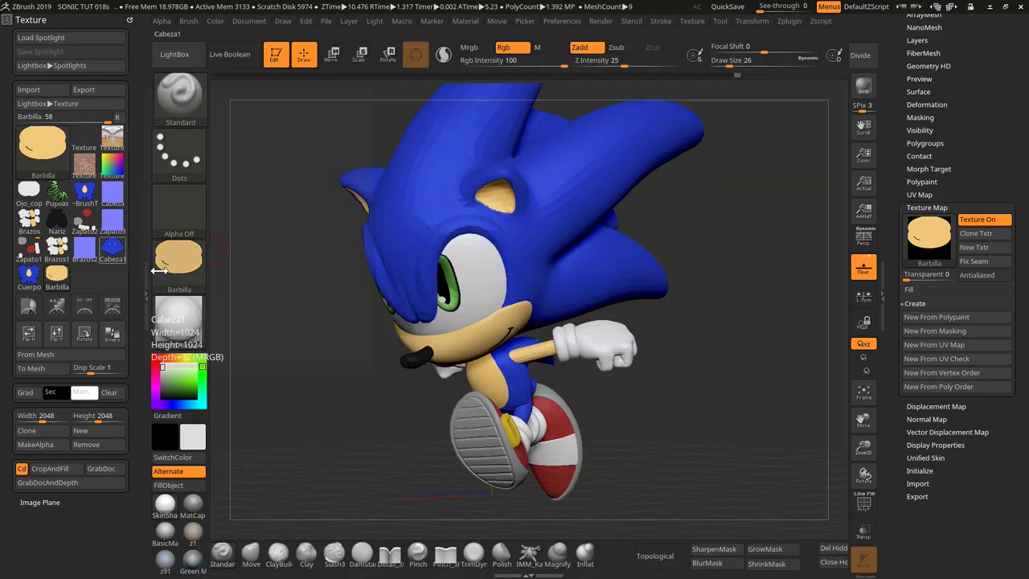
- Close the Texture palette and the empty left tray, then open the Zplugin menu
mouse_move(691, 407)
mouse_down()
mouse_move(773, 411)
mouse_move(686, 409)
mouse_move(689, 340)
mouse_move(638, 400)
mouse_move(588, 407)
mouse_move(678, 439)
mouse_move(715, 436)
mouse_move(649, 446)
mouse_move(649, 421)
mouse_move(657, 432)
mouse_move(640, 423)
mouse_up()
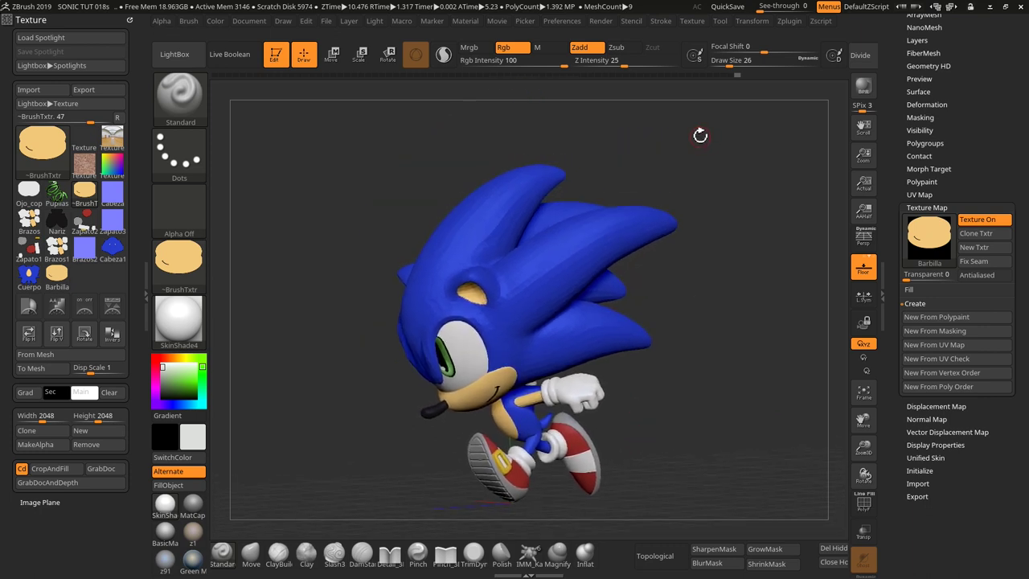
click(129, 20)
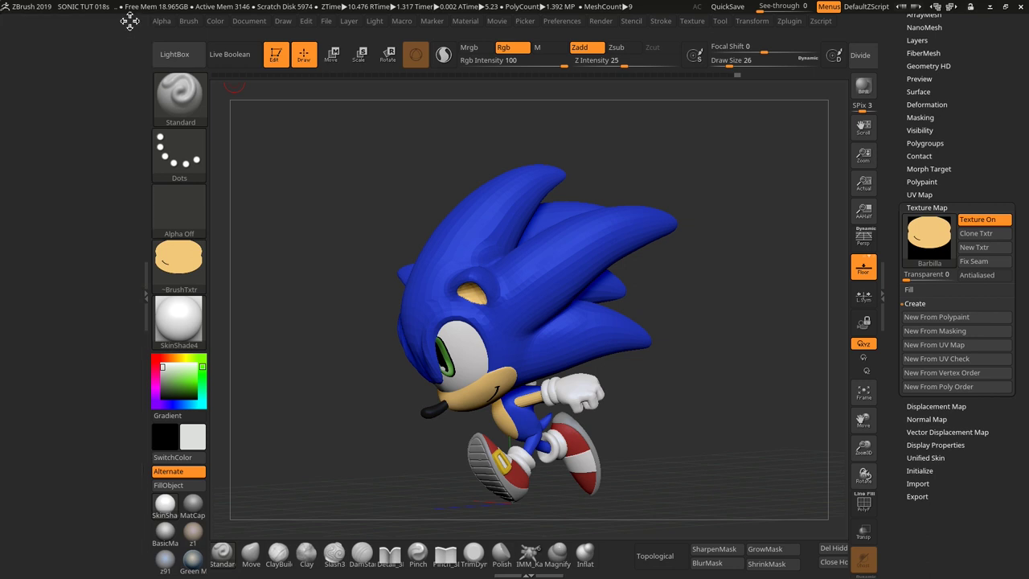
click(143, 298)
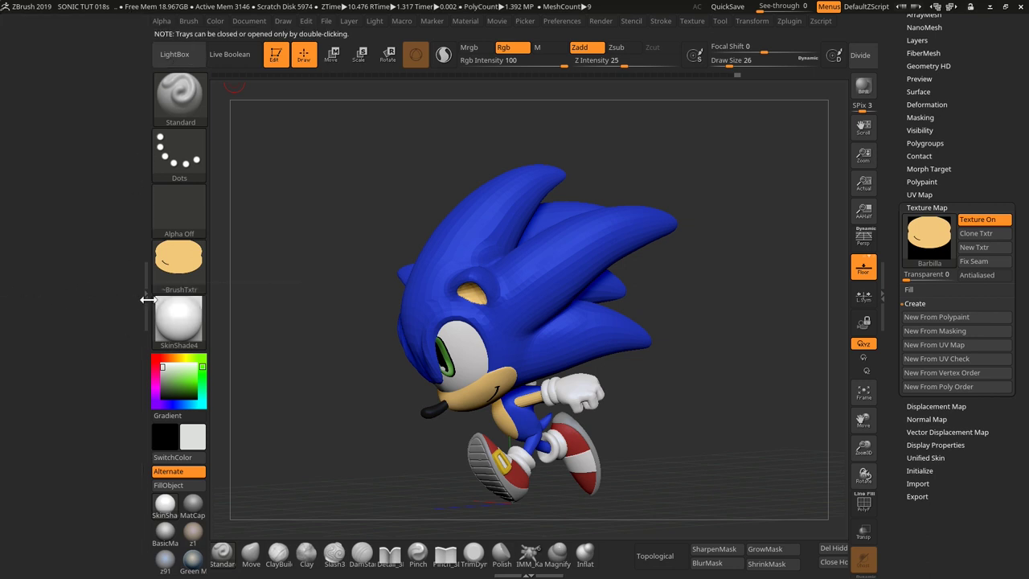
double_click(148, 299)
click(646, 22)
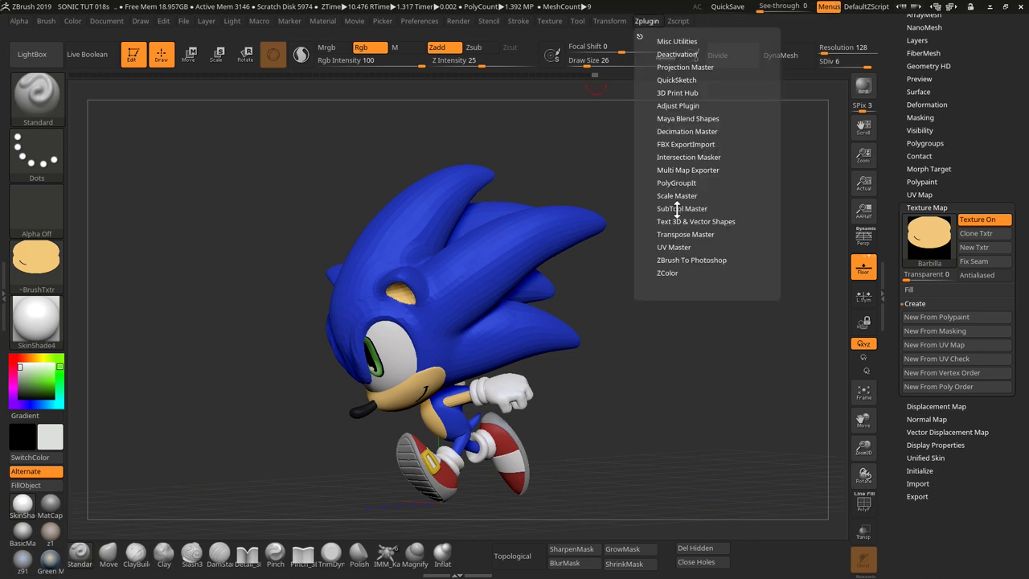
- Dock the Multi Map Exporter in the left tray with Displacement and Export Mesh turned off
click(669, 170)
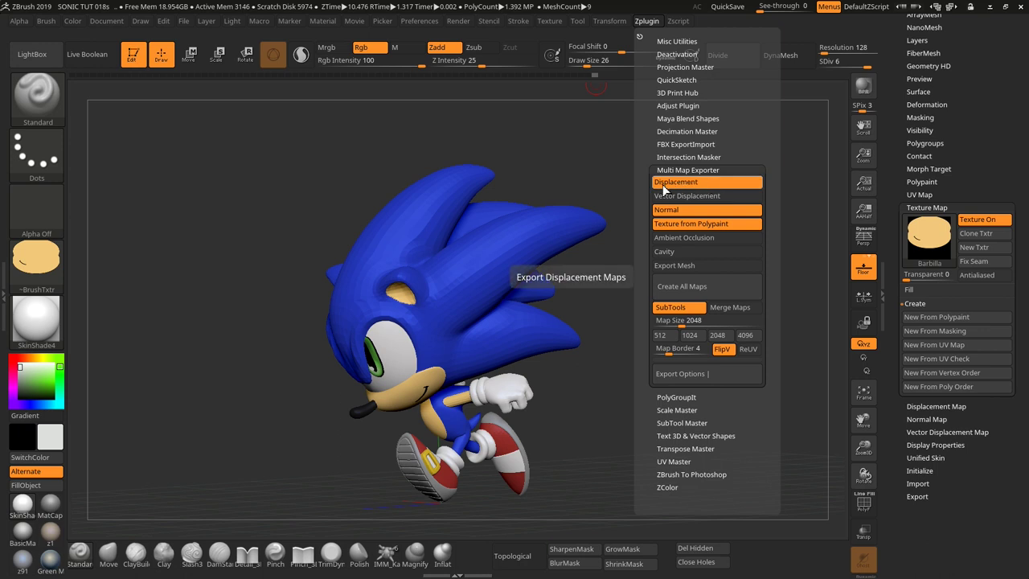
click(647, 22)
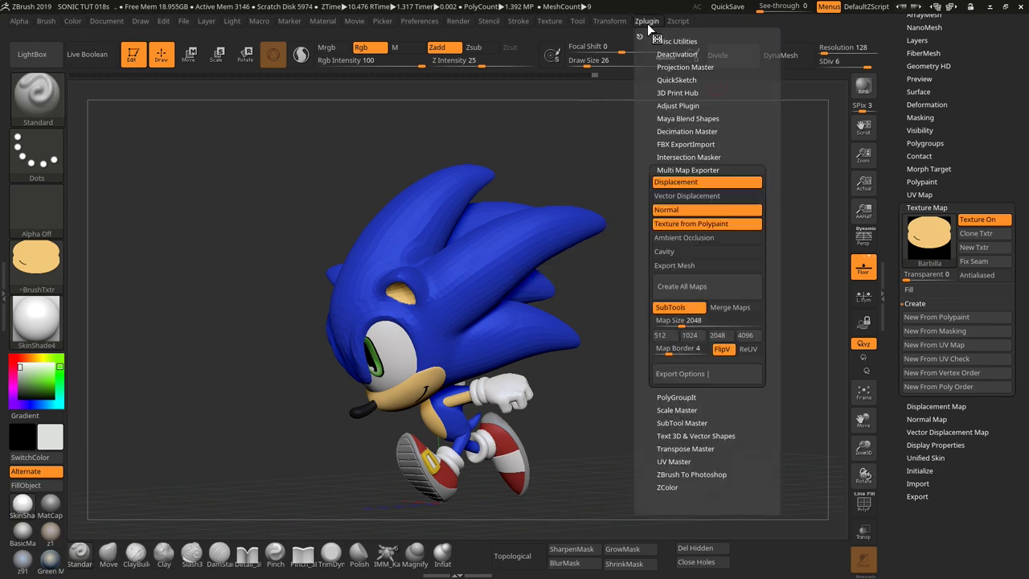
click(640, 36)
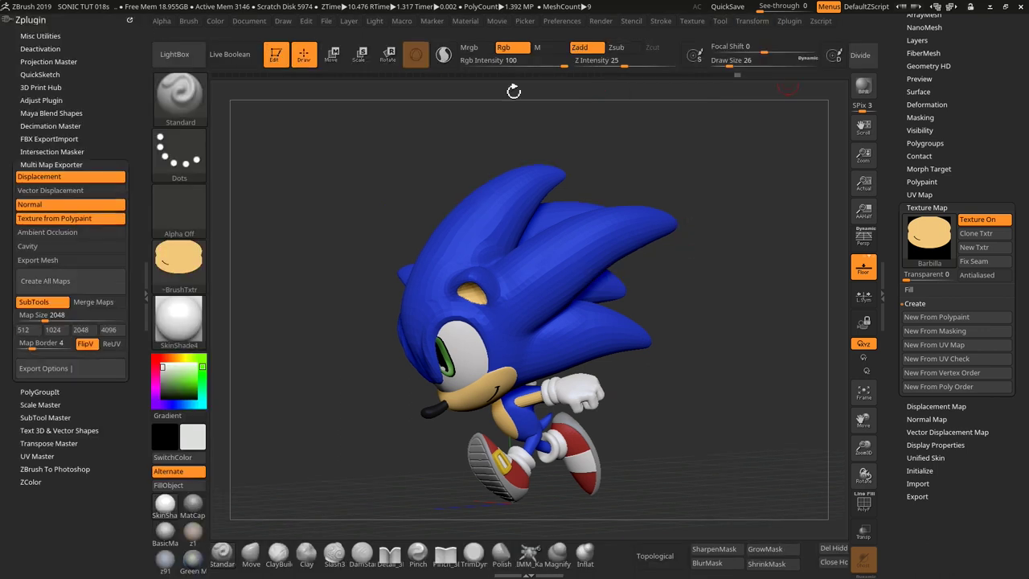
click(68, 180)
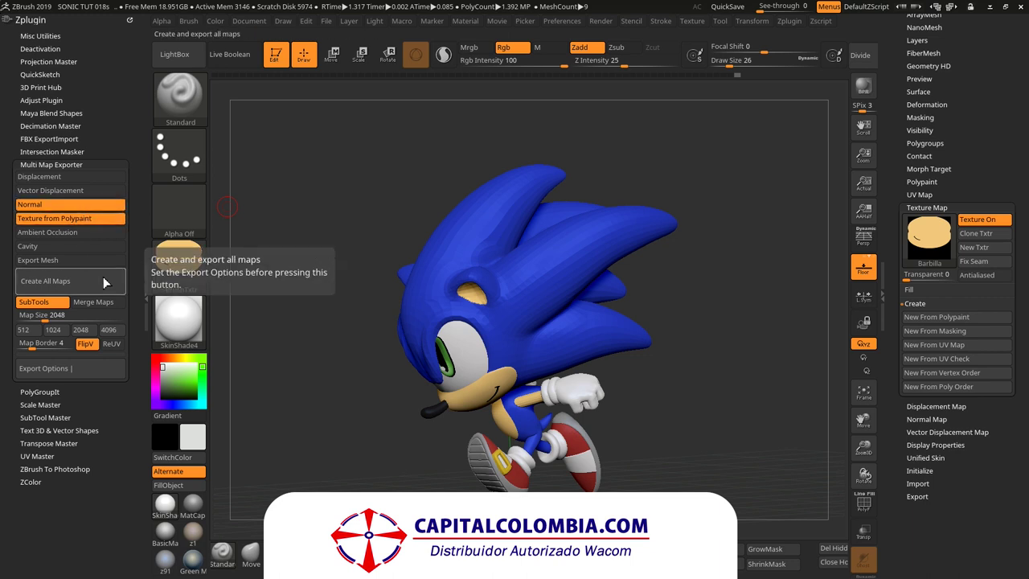
click(44, 261)
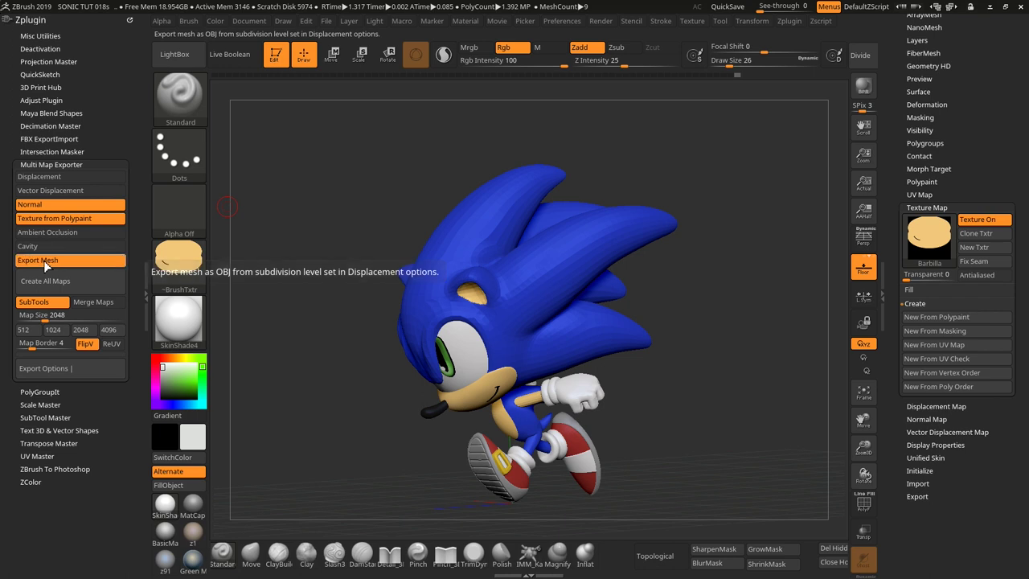
click(45, 261)
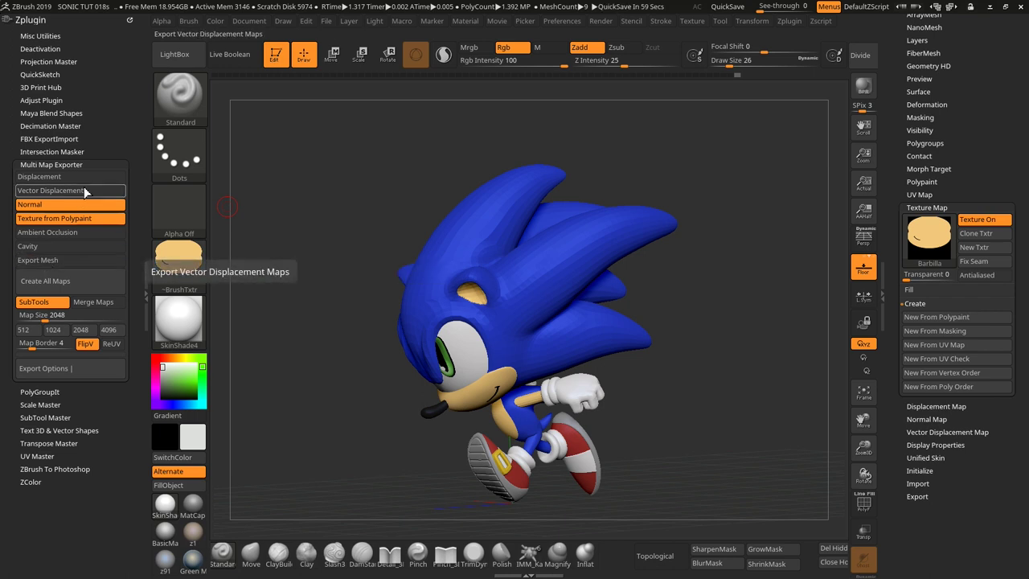
scroll(48, 321, down, 1)
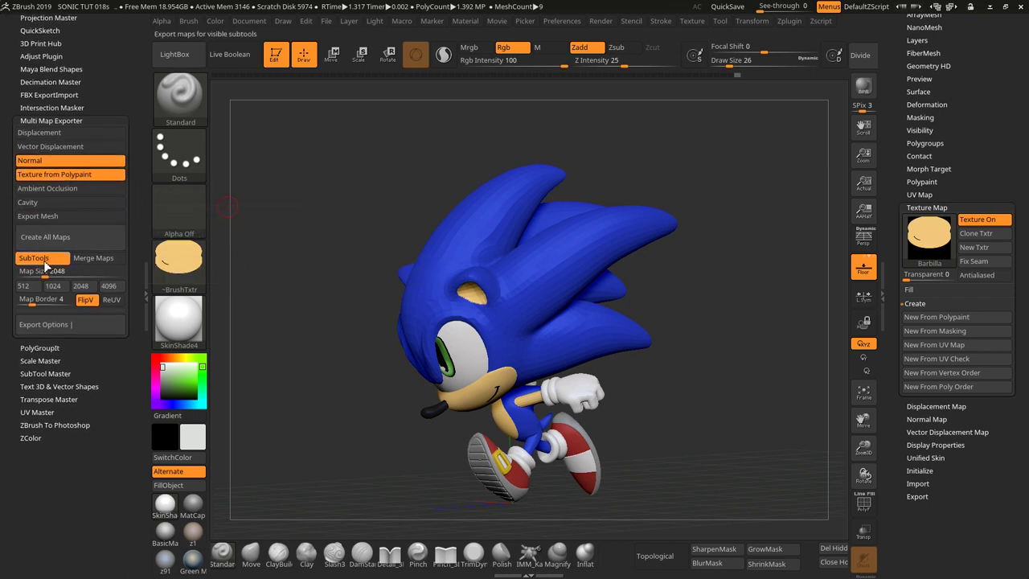
- Expand the per-map export options and briefly check the Vector Displacement Map settings
click(45, 328)
drag(119, 345, 119, 294)
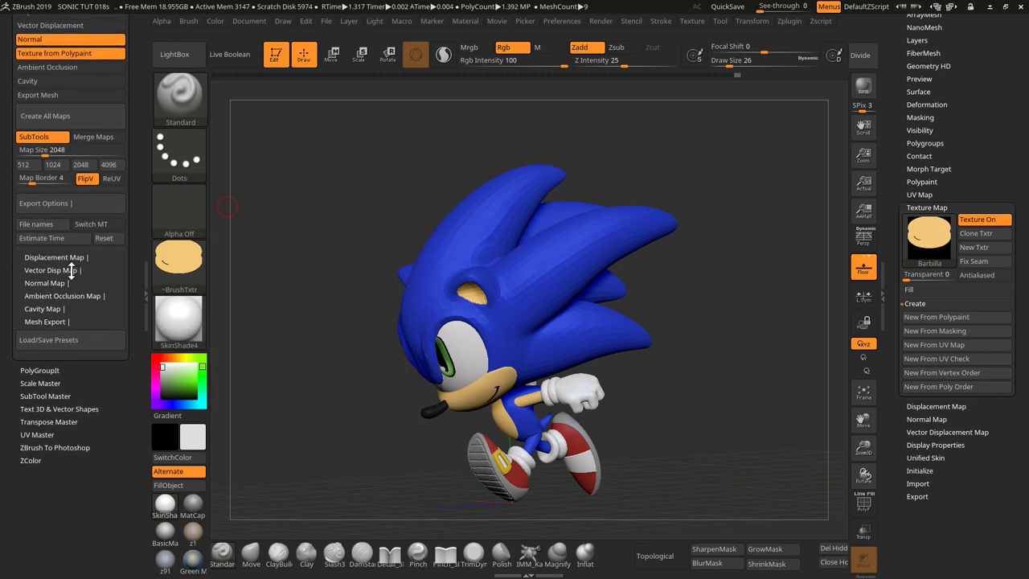
click(70, 270)
click(80, 270)
click(68, 270)
click(68, 270)
- Set mesh export SubDiv to level 1 and expand the Normal Map settings with Tangent enabled
click(55, 322)
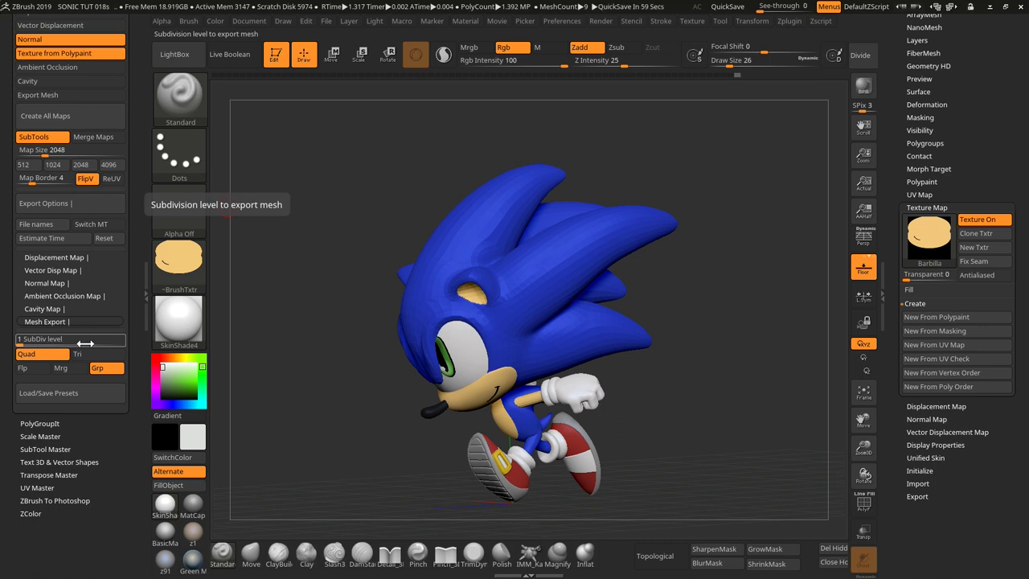
click(46, 333)
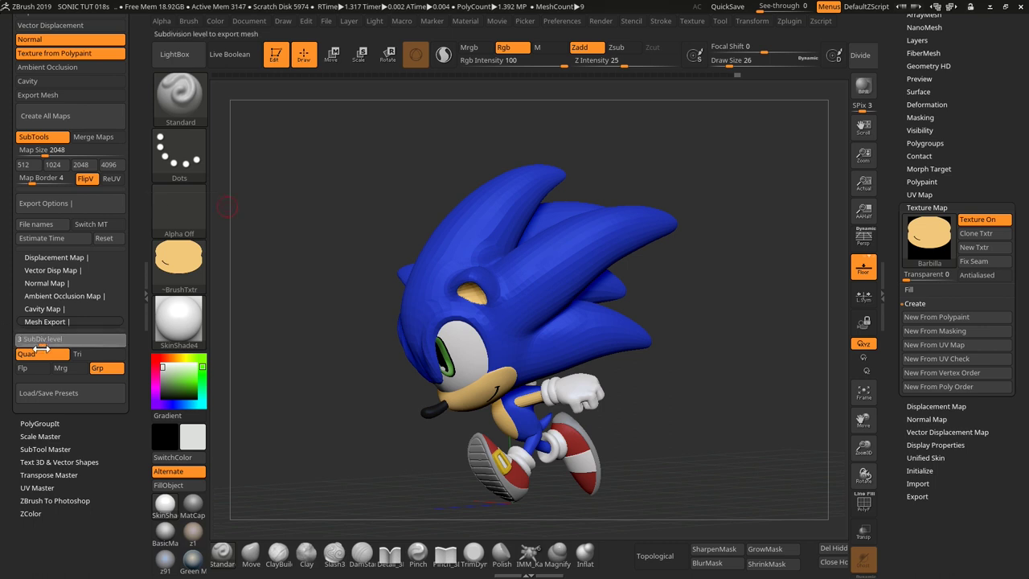
drag(24, 344, 17, 344)
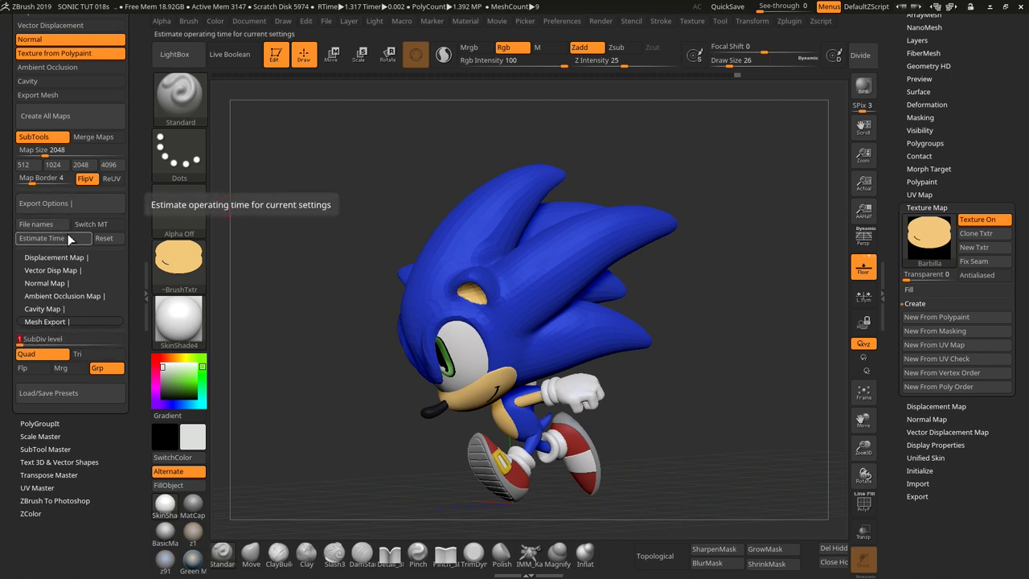
click(54, 283)
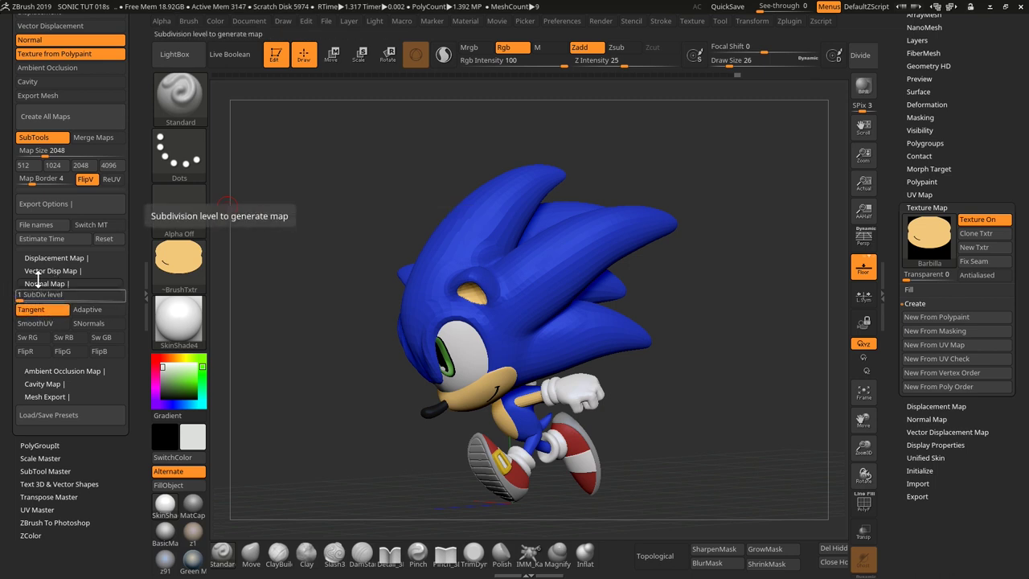
drag(134, 167, 137, 220)
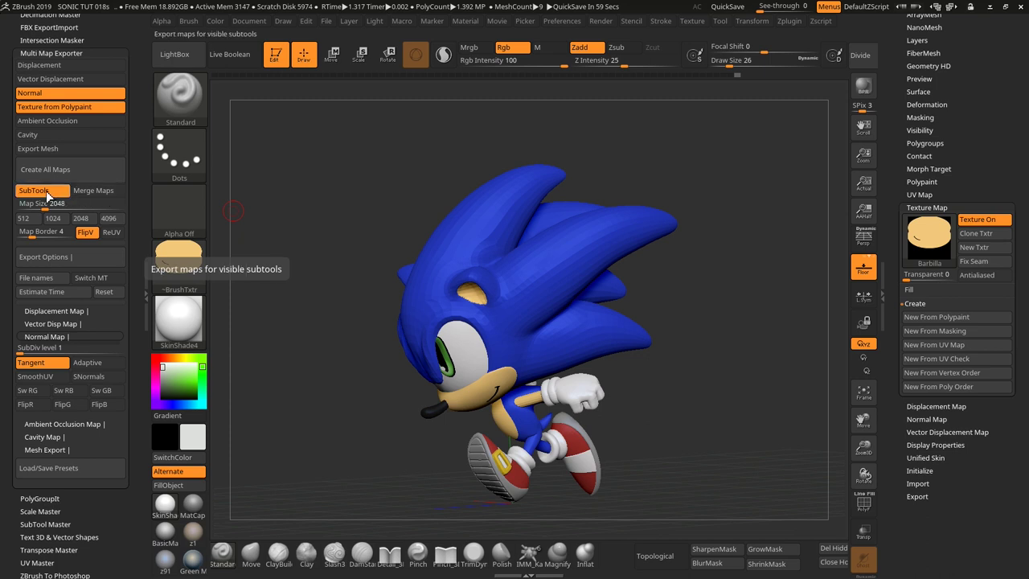
- Collapse the Multi Map Exporter subpalette and scroll back up to the Zplugin header
scroll(79, 193, up, 2)
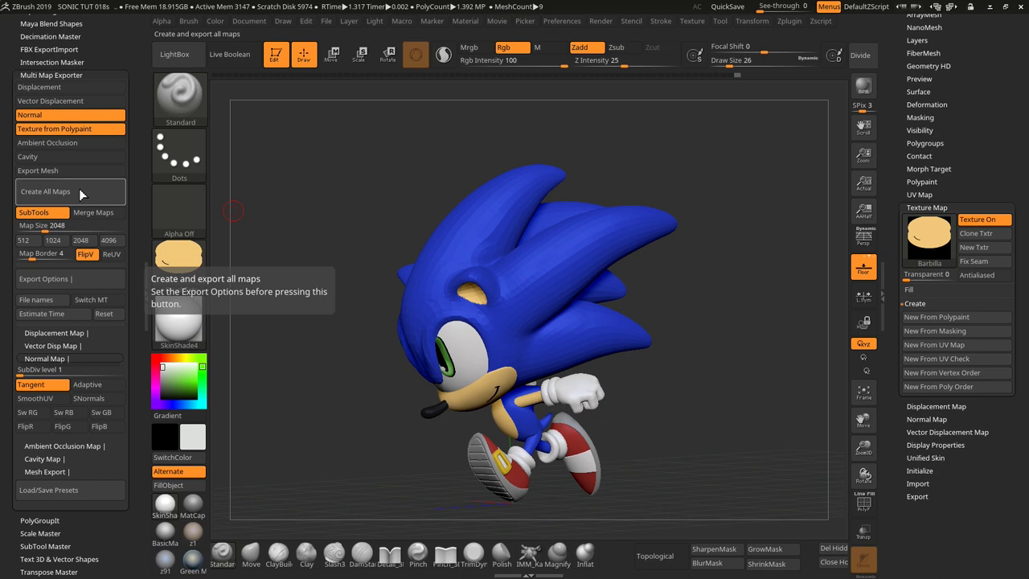
mouse_move(387, 343)
mouse_down()
mouse_move(380, 369)
mouse_move(390, 356)
mouse_up()
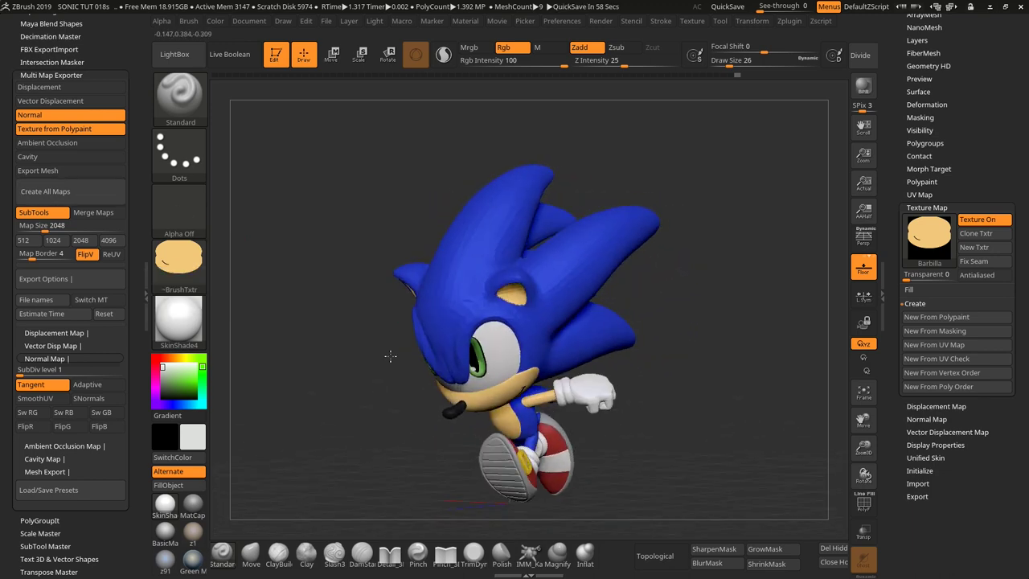
click(86, 75)
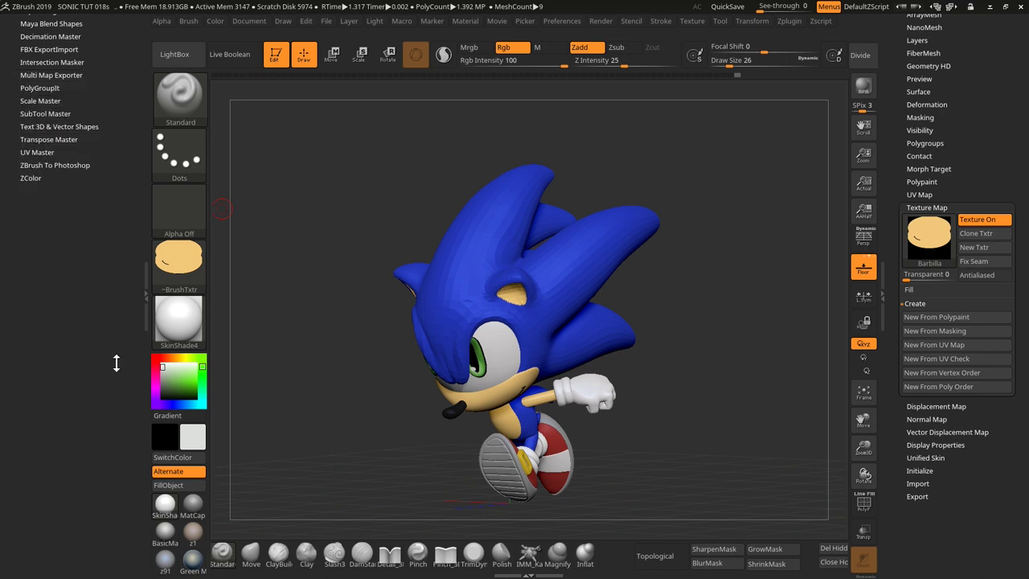
drag(116, 363, 110, 424)
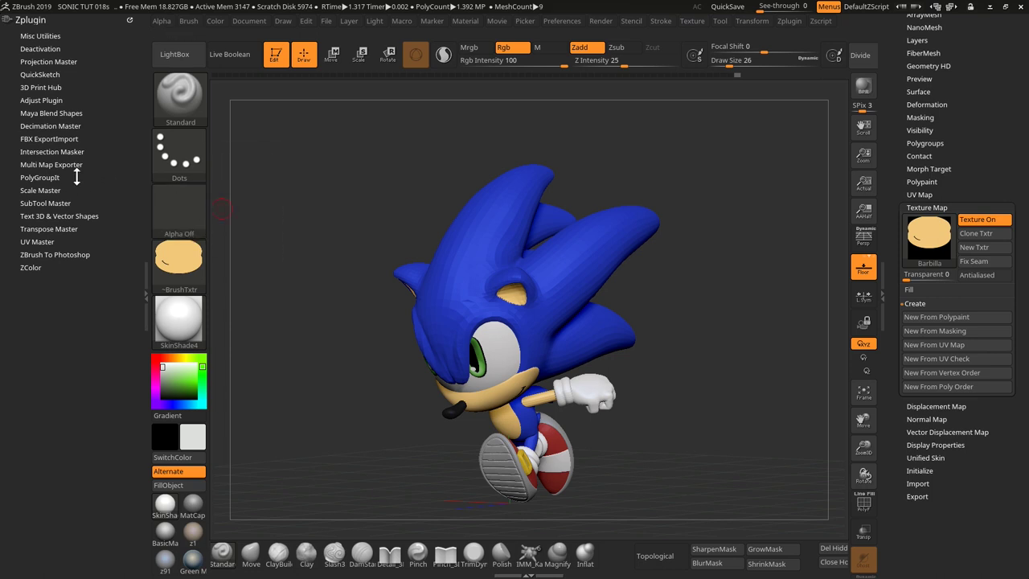
- Check FBX ExportImport and Multi Map Exporter, then show subtools Ojo_copy1 through Cuerpo
click(40, 139)
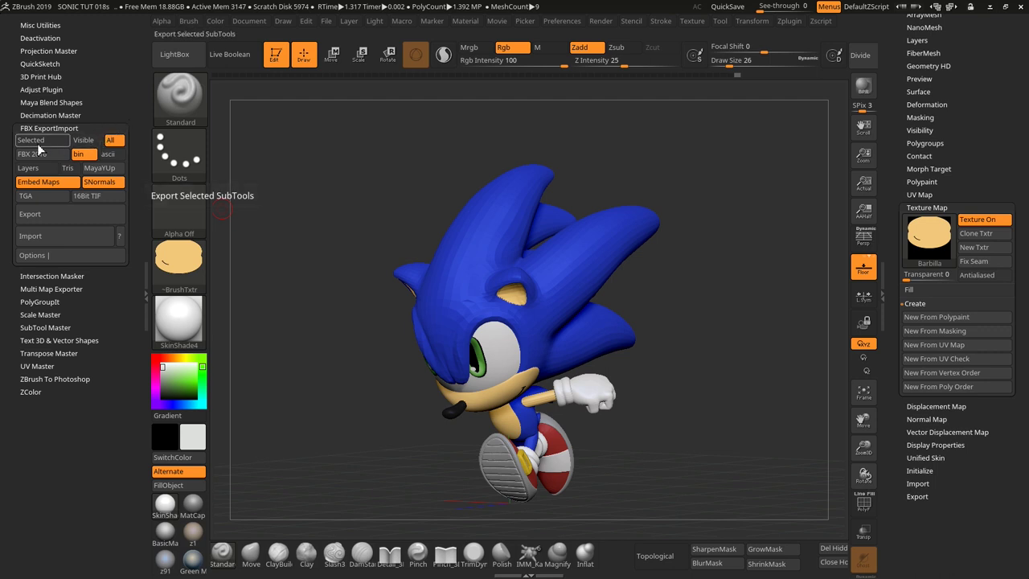
mouse_move(1015, 145)
mouse_down()
mouse_move(1015, 221)
mouse_move(1014, 104)
mouse_up()
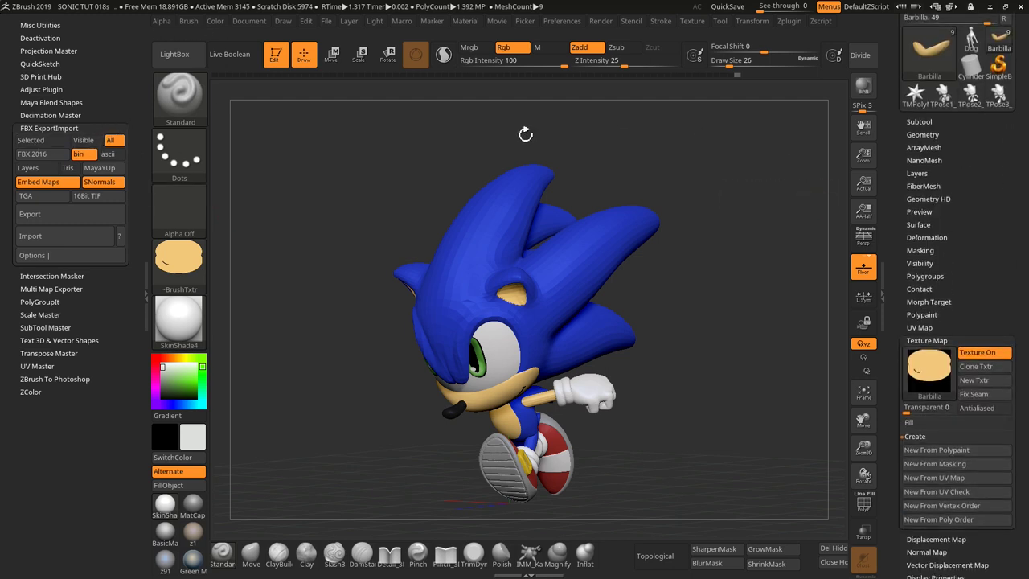
click(53, 287)
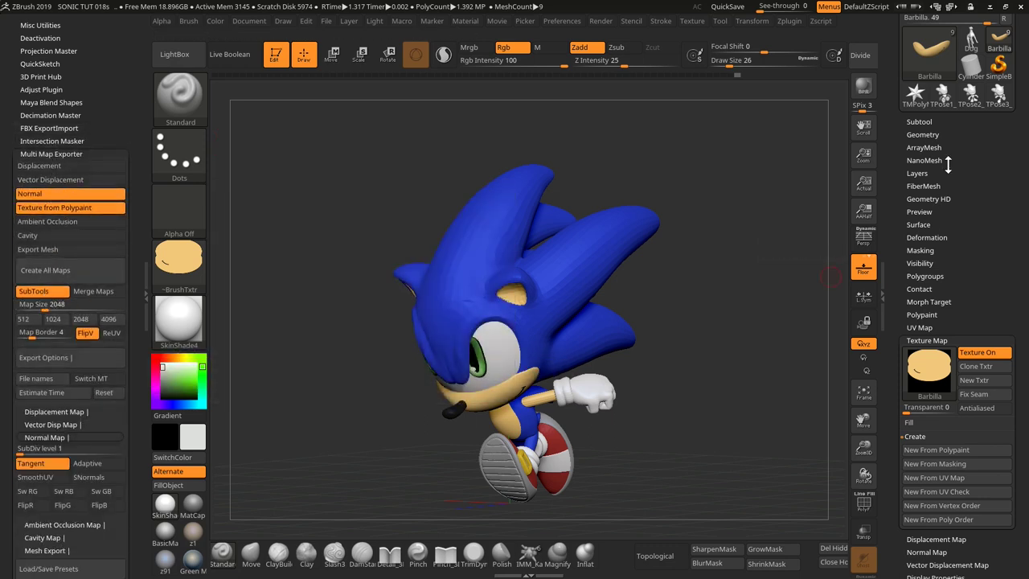
drag(977, 191, 989, 235)
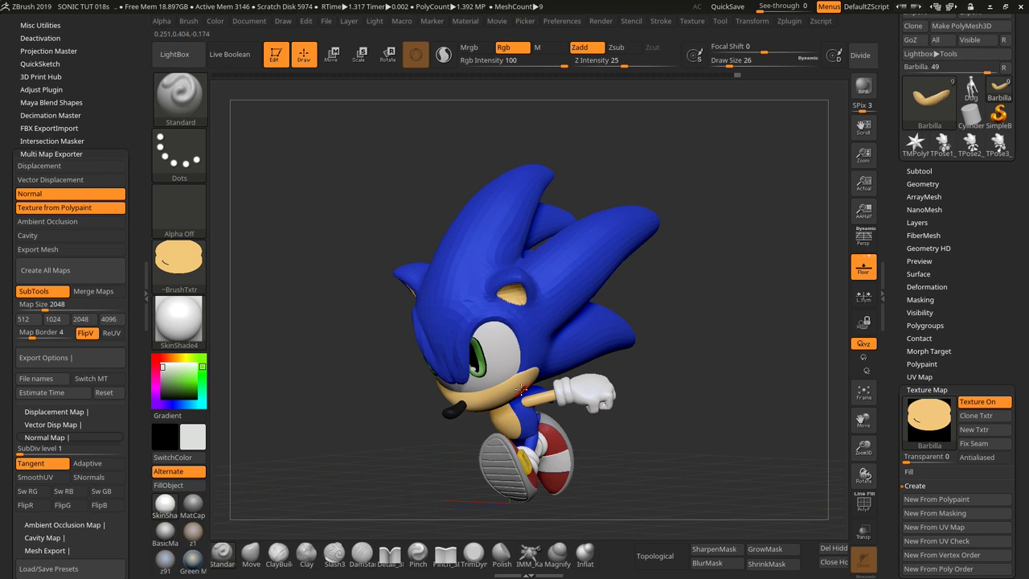
click(919, 170)
mouse_move(933, 328)
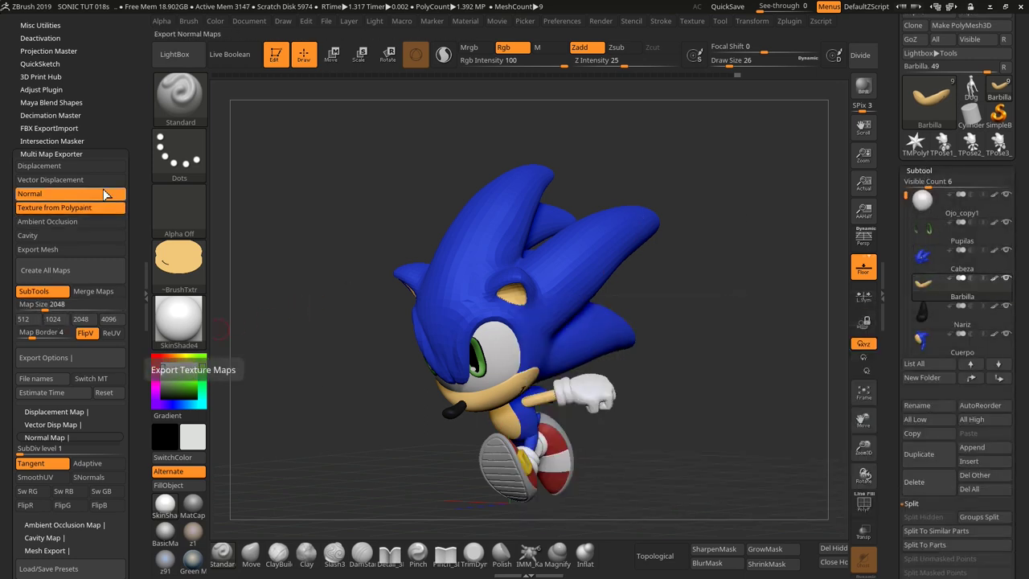
click(100, 151)
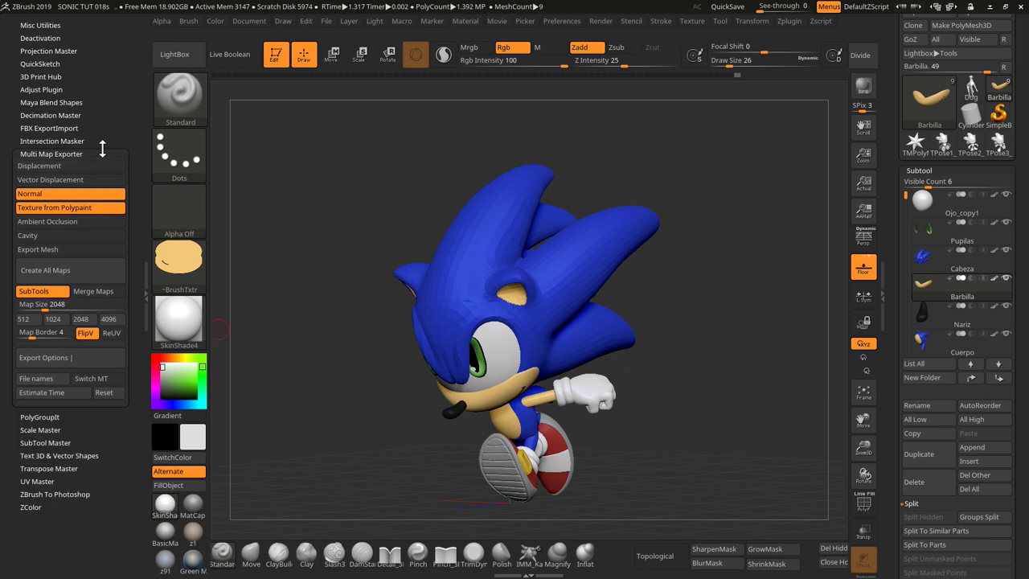
- Expand FBX ExportImport Options, leave Export Smoothing Levels off, and make Ojo_copy1 active
click(41, 129)
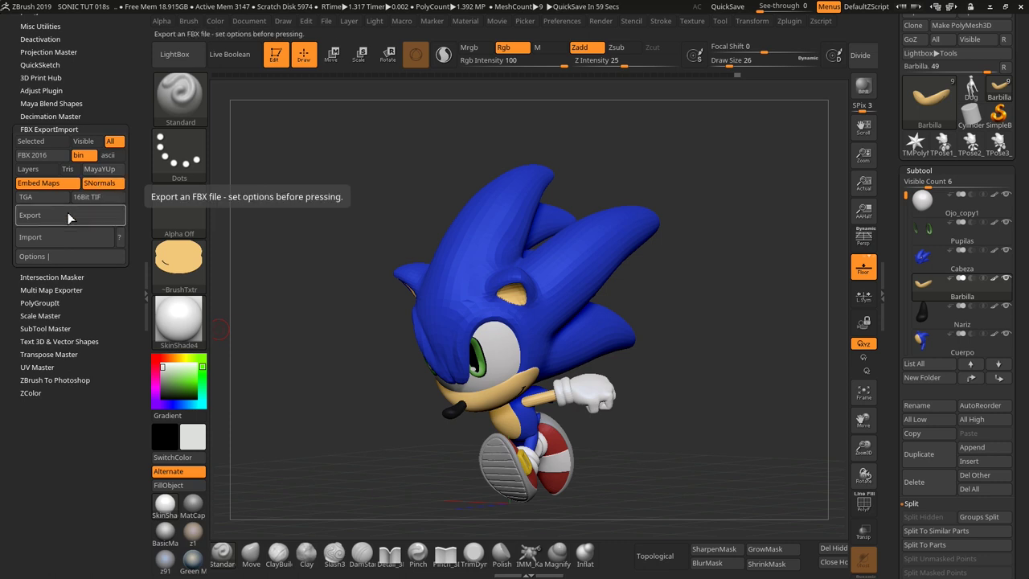
click(58, 254)
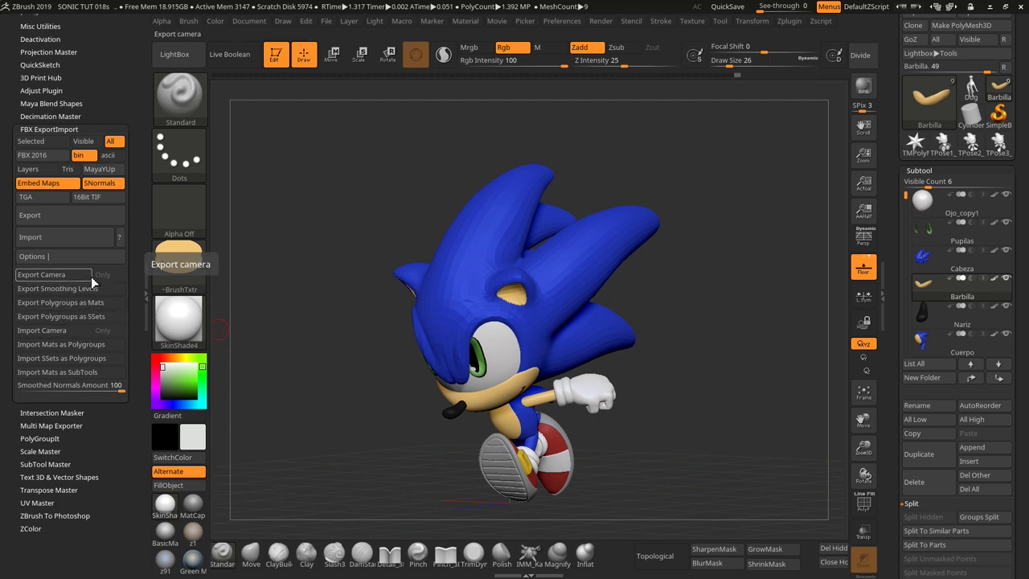
click(63, 291)
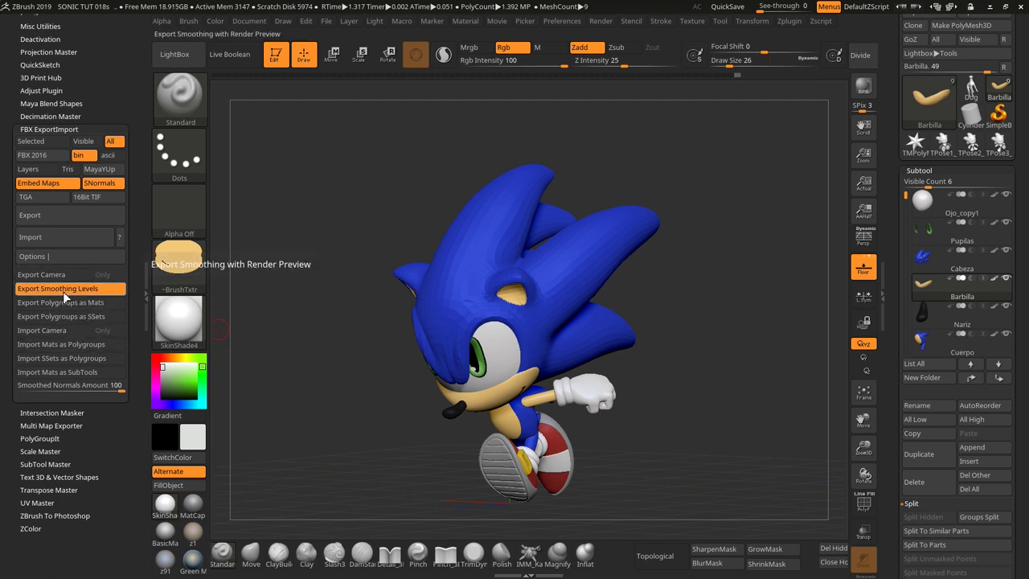
click(61, 293)
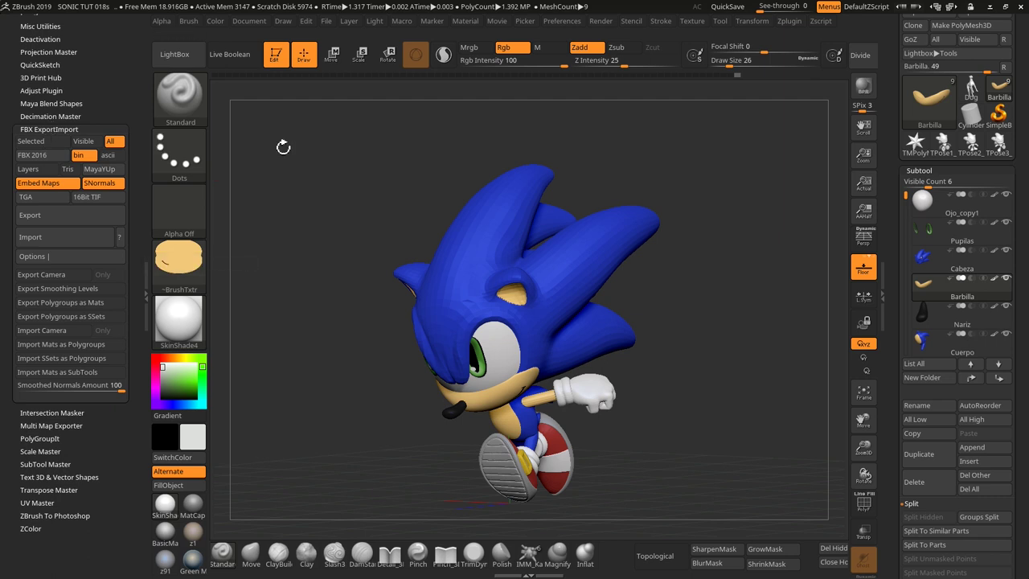
mouse_move(751, 350)
mouse_down()
mouse_move(716, 349)
mouse_move(731, 356)
mouse_up()
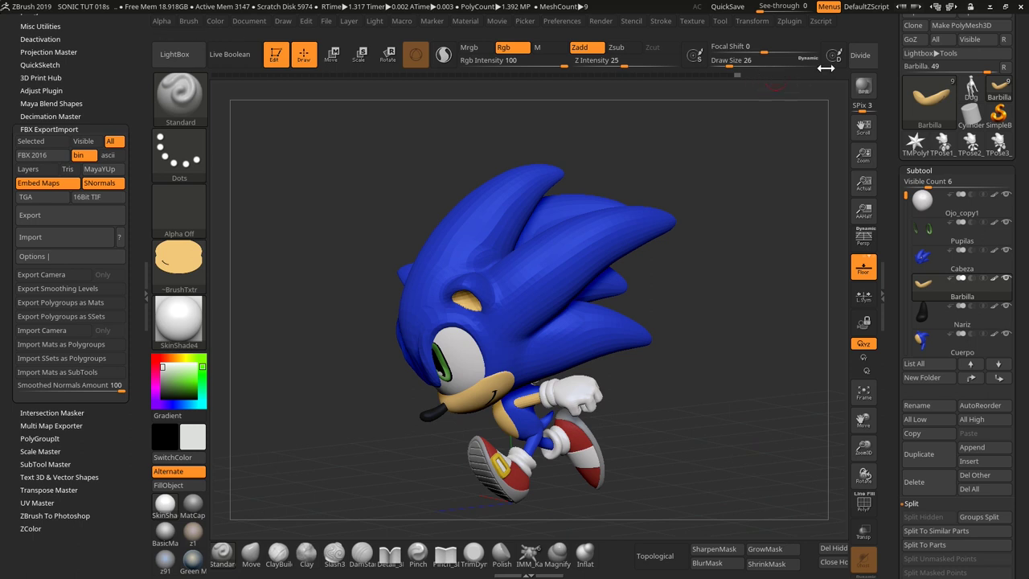
click(923, 207)
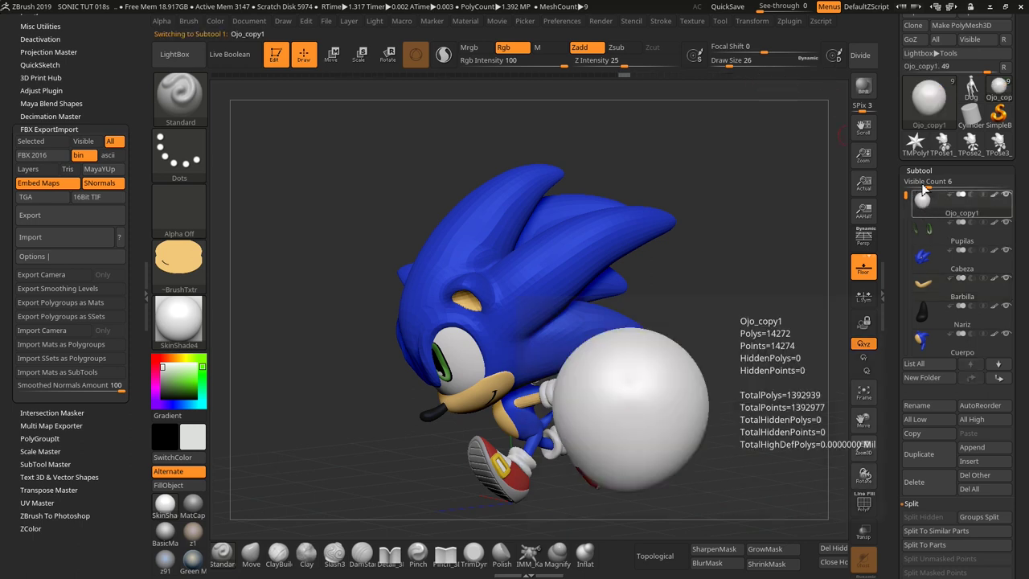
- Close the plugin tray and set Cabeza and Barbilla to subdivision level 2
click(932, 231)
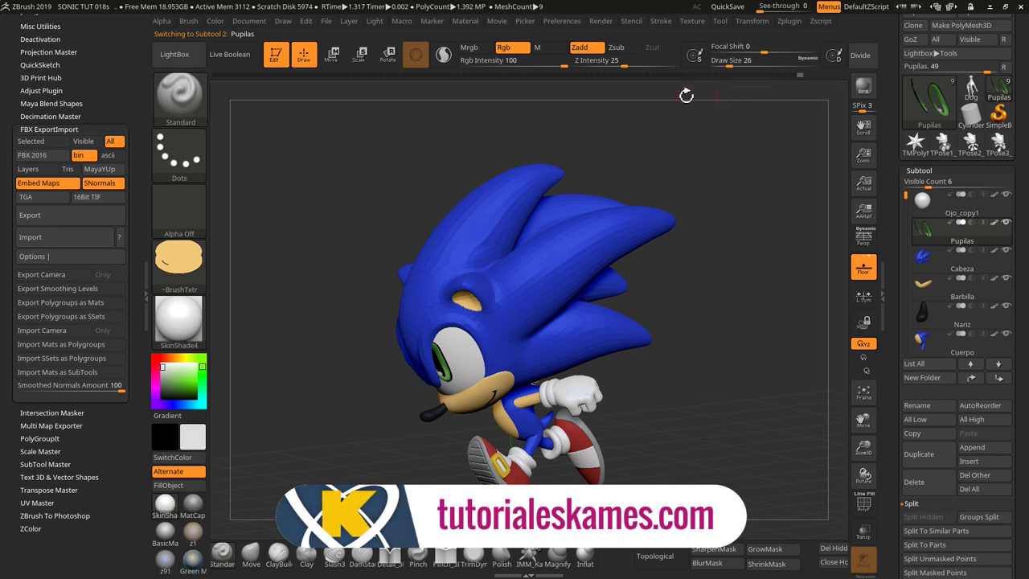
click(923, 269)
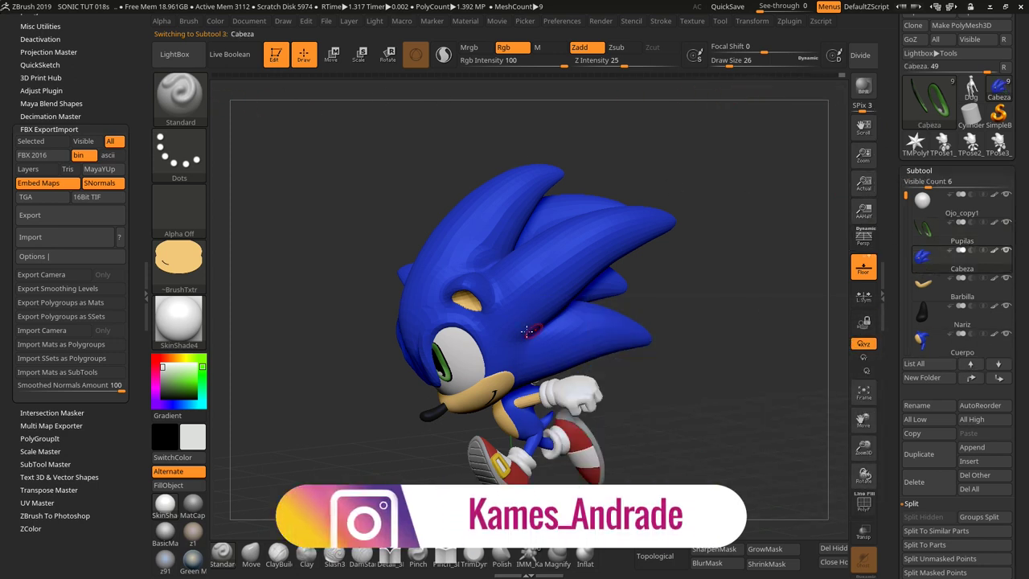
click(143, 290)
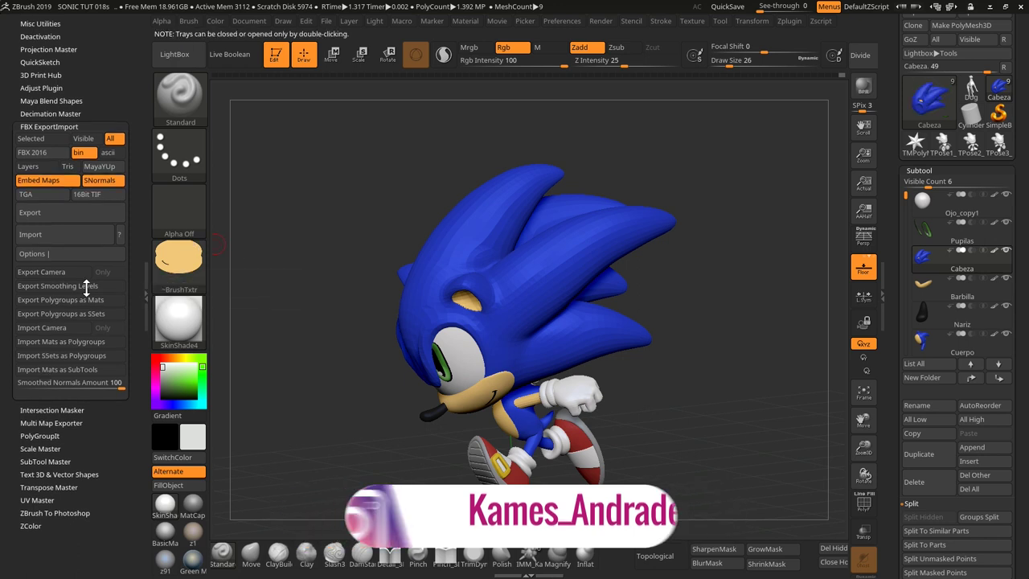
double_click(145, 299)
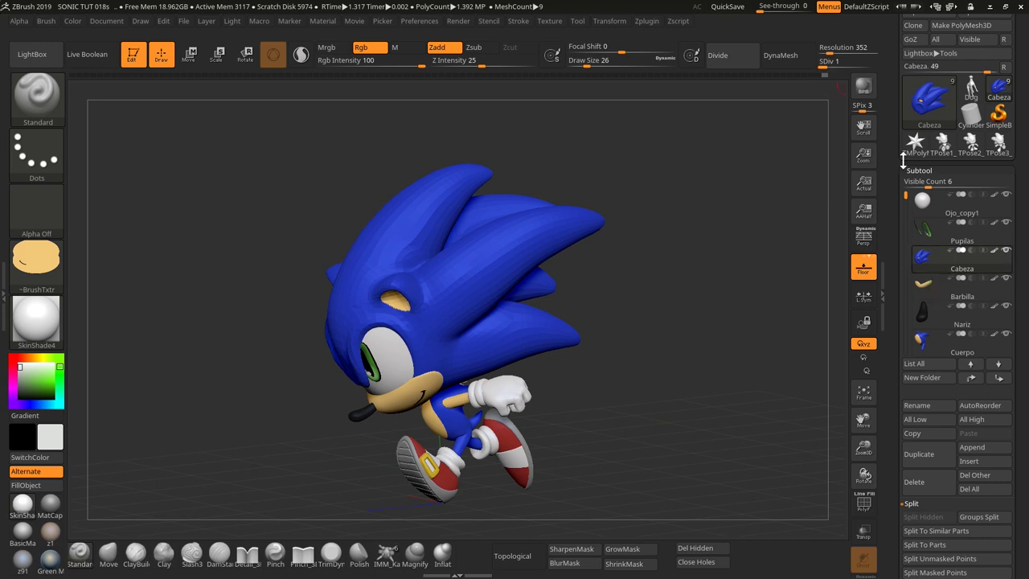
drag(825, 68, 831, 63)
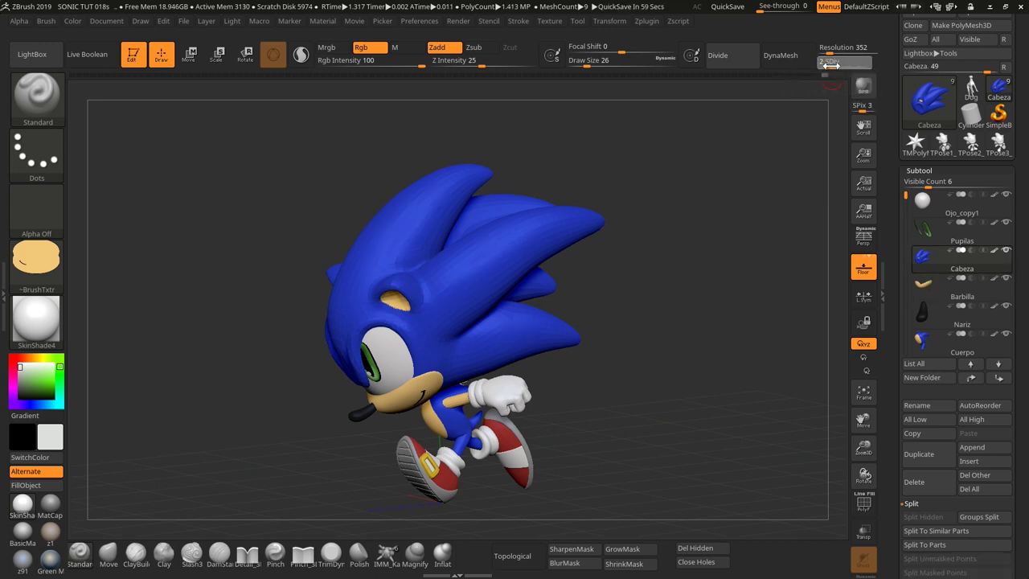
mouse_move(697, 319)
mouse_down()
mouse_move(751, 338)
mouse_move(714, 332)
mouse_up()
drag(664, 410, 642, 422)
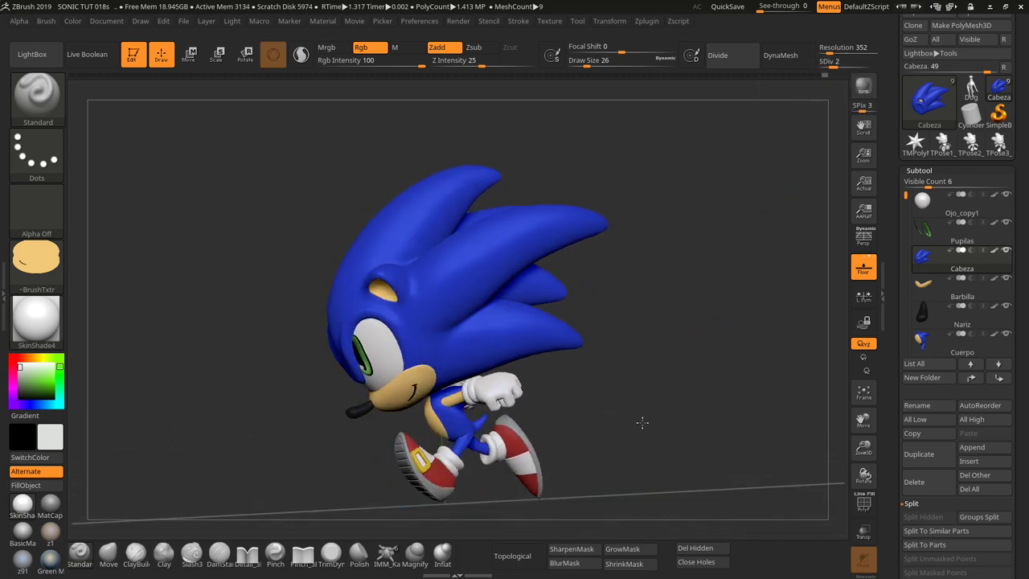
click(923, 289)
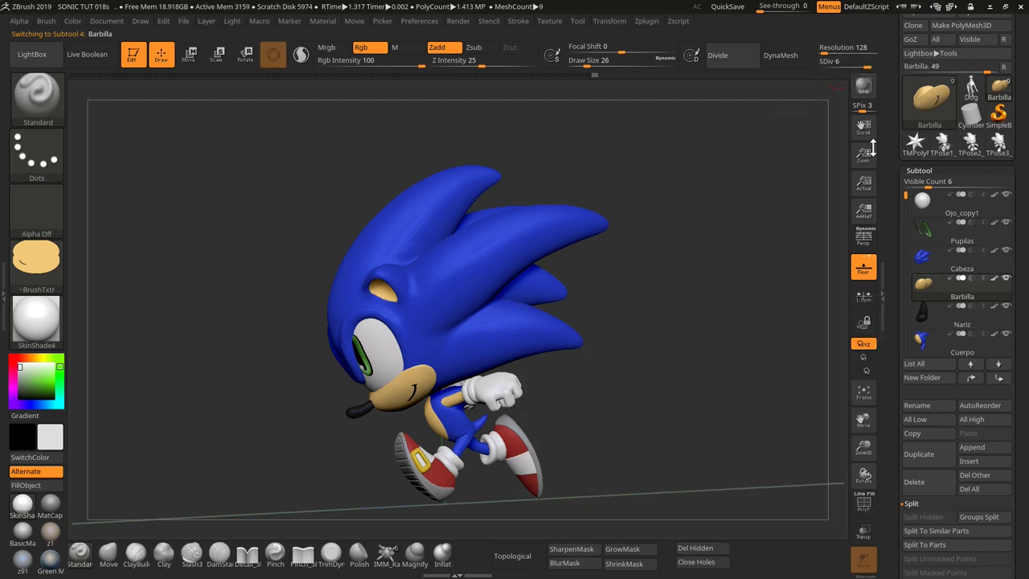
drag(865, 68, 830, 70)
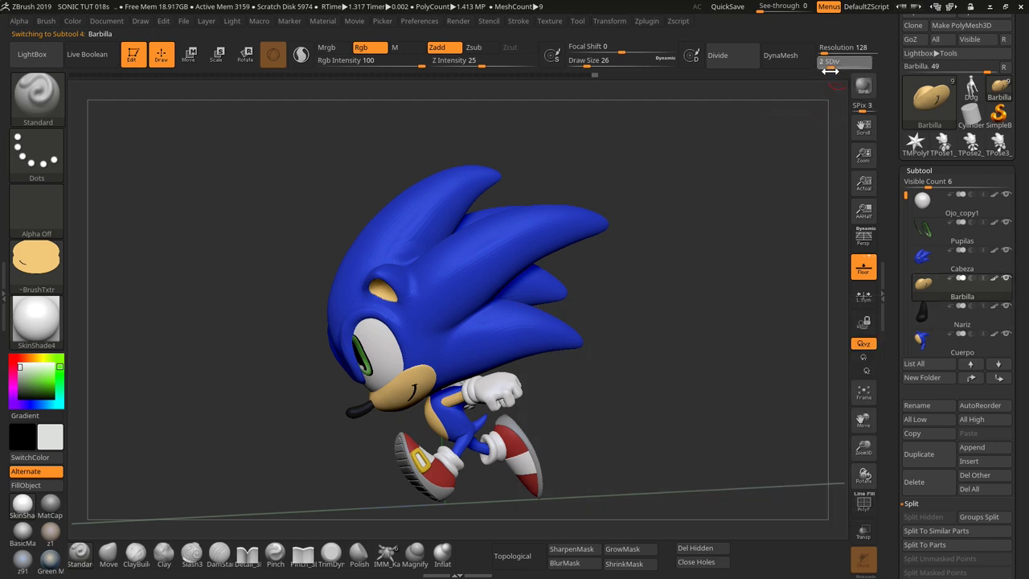
drag(712, 323, 700, 321)
- Set the Cuerpo and Brazos subtools to subdivision level 2
click(925, 312)
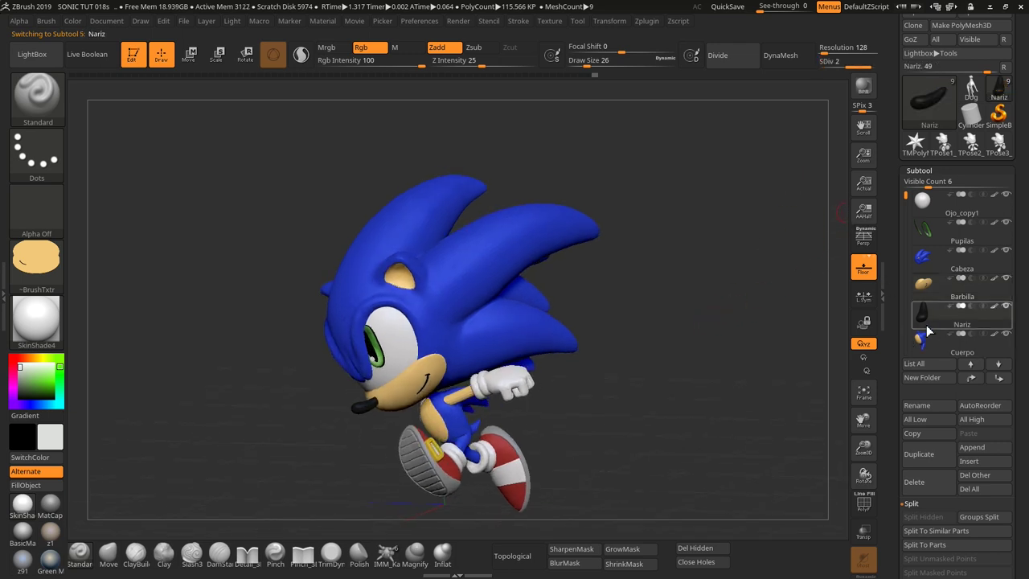
click(926, 344)
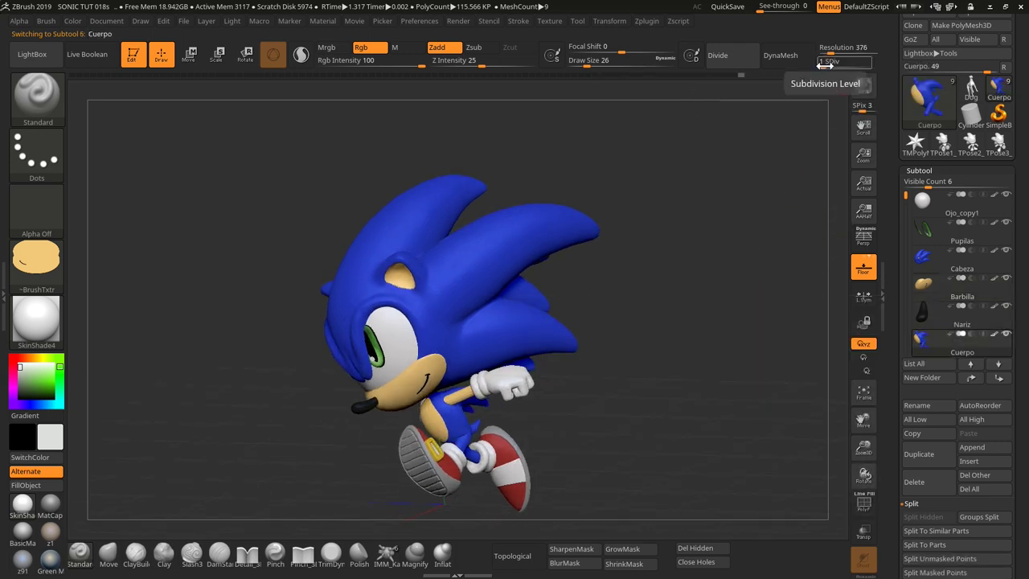
drag(828, 66, 781, 211)
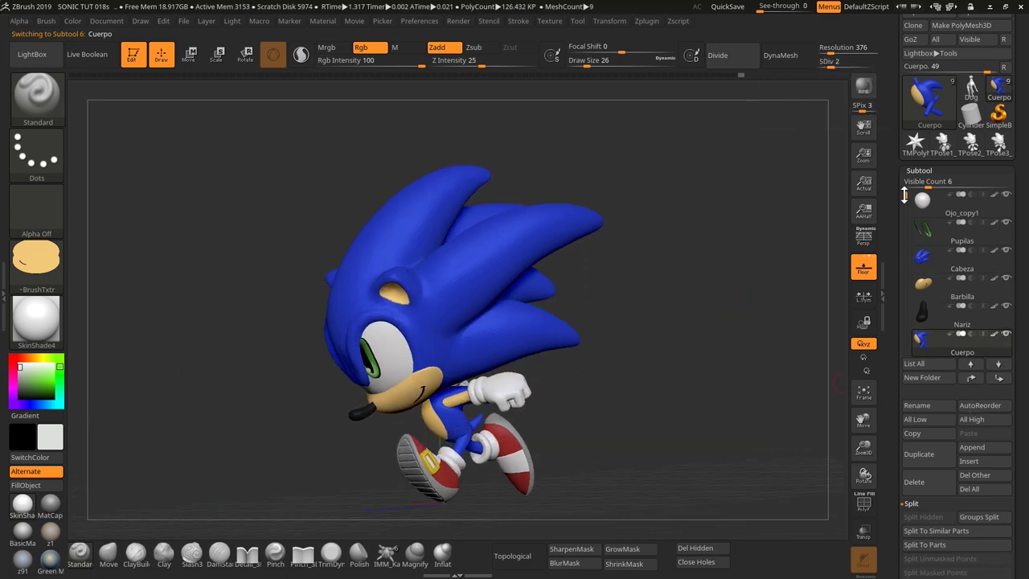
drag(905, 196, 905, 273)
click(925, 255)
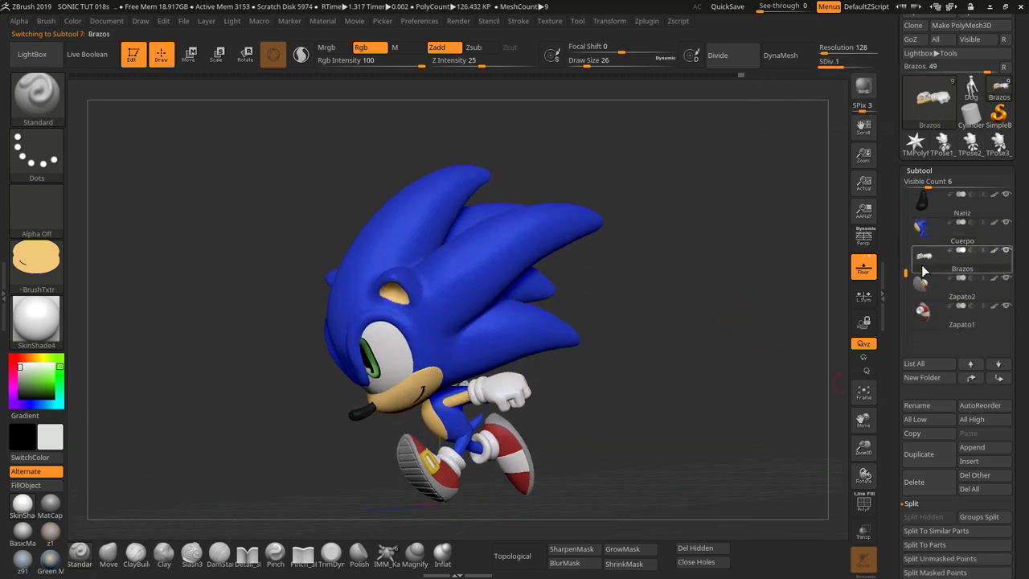
click(860, 63)
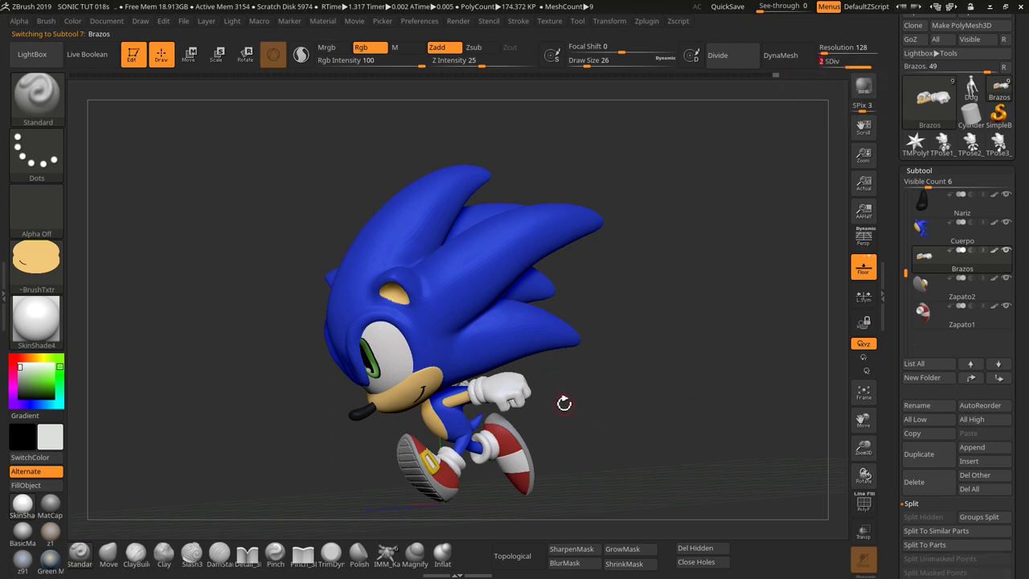
- Step through Zapato2, Zapato1 and Pupilas to leave Ojo_copy1 active, viewed from the front
click(926, 292)
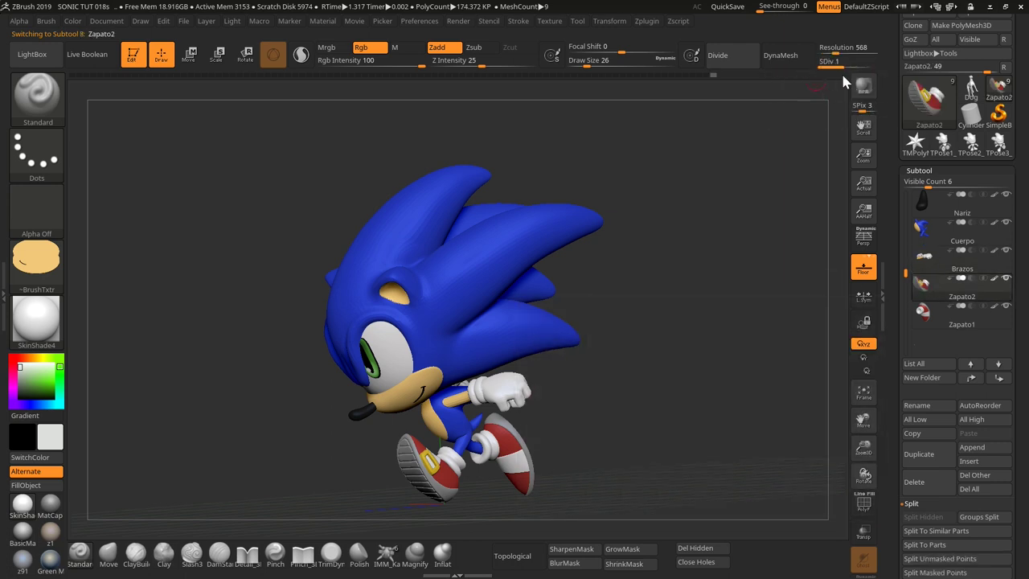
click(923, 314)
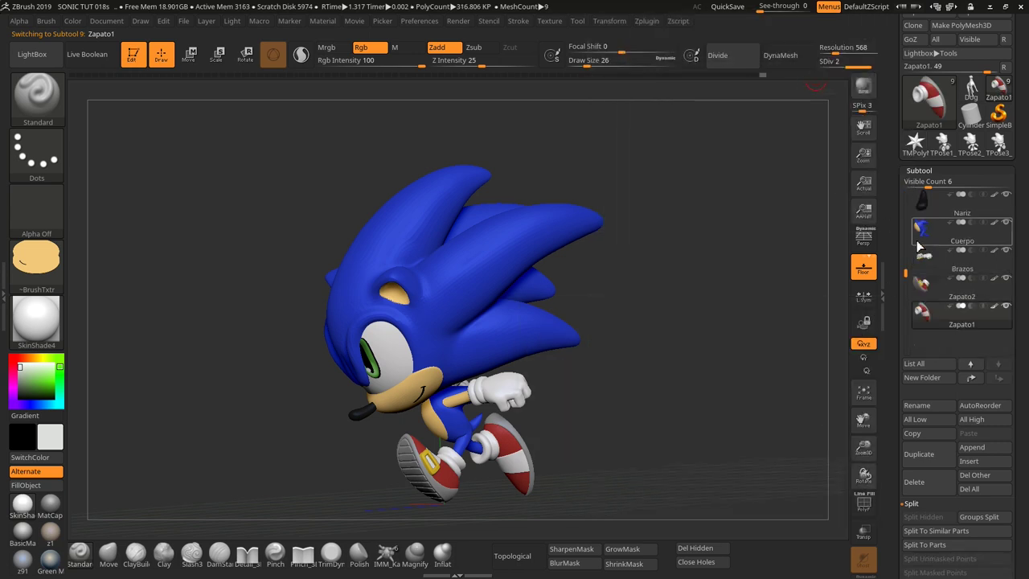
scroll(920, 245, up, 4)
click(929, 241)
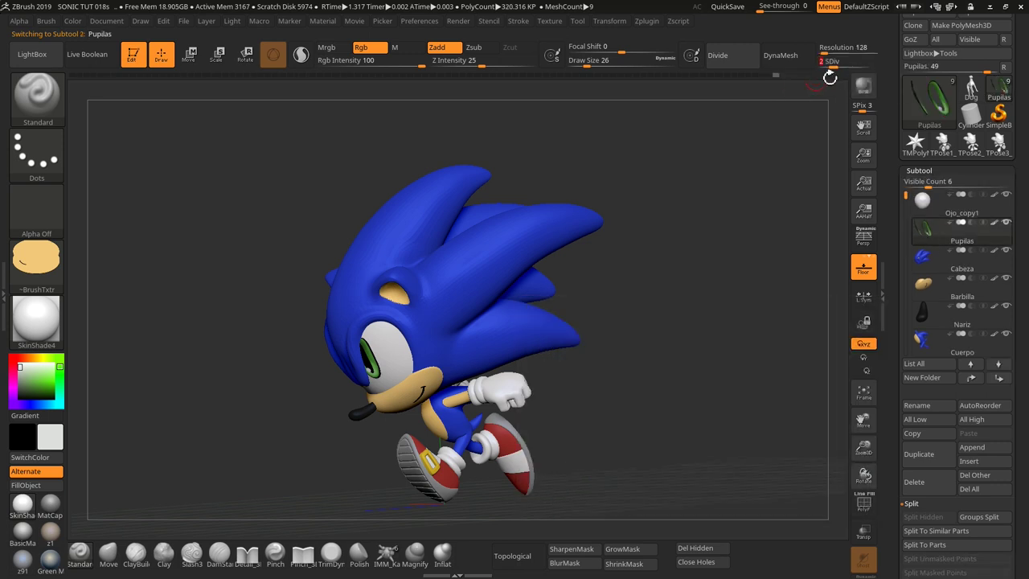
click(922, 207)
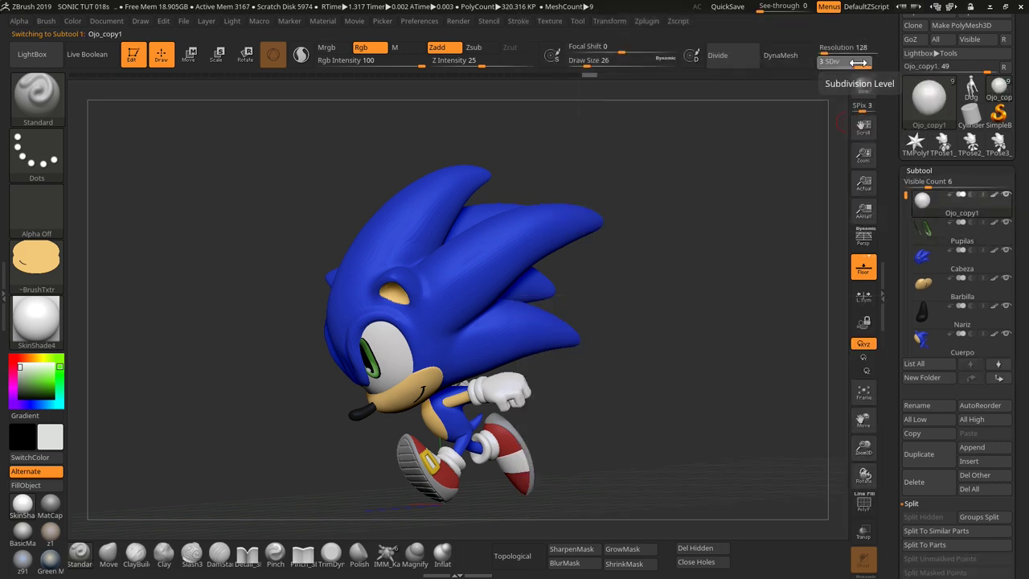
mouse_move(729, 321)
mouse_down()
mouse_move(786, 322)
mouse_move(700, 341)
mouse_move(655, 377)
mouse_move(733, 389)
mouse_move(710, 411)
mouse_move(703, 381)
mouse_up()
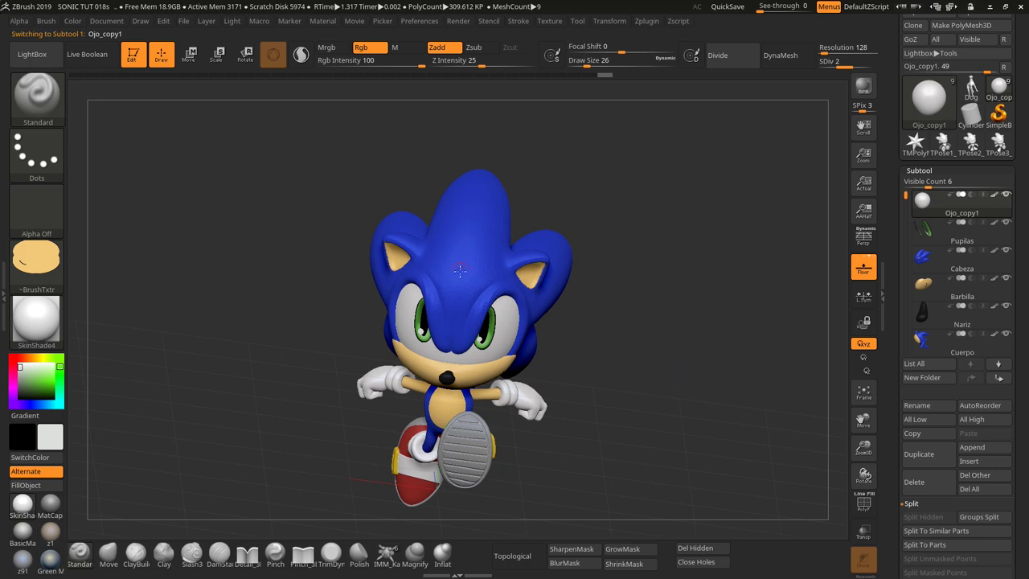
- Export Sonic with embedded maps as sonic marmoset.fbx into the maps/new texture folder
drag(460, 271, 479, 350)
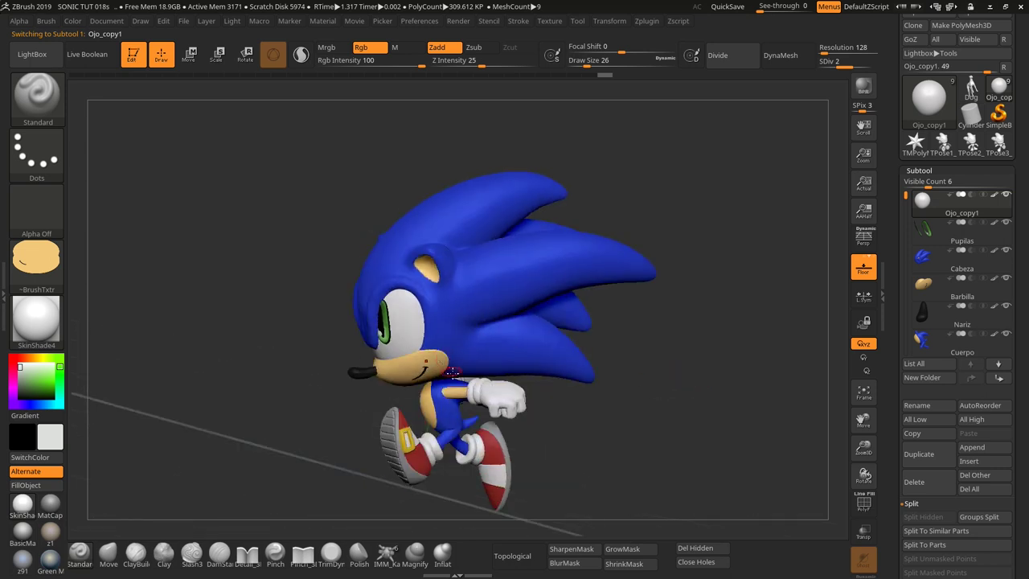
drag(564, 410, 644, 429)
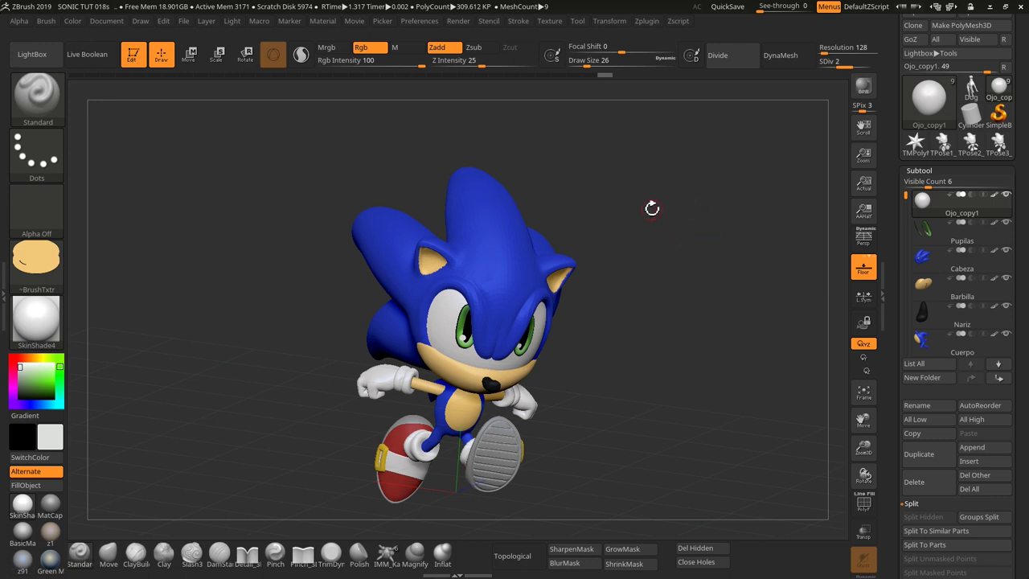
mouse_move(632, 327)
mouse_down()
mouse_move(625, 367)
mouse_move(638, 386)
mouse_move(696, 372)
mouse_move(686, 361)
mouse_up()
click(611, 22)
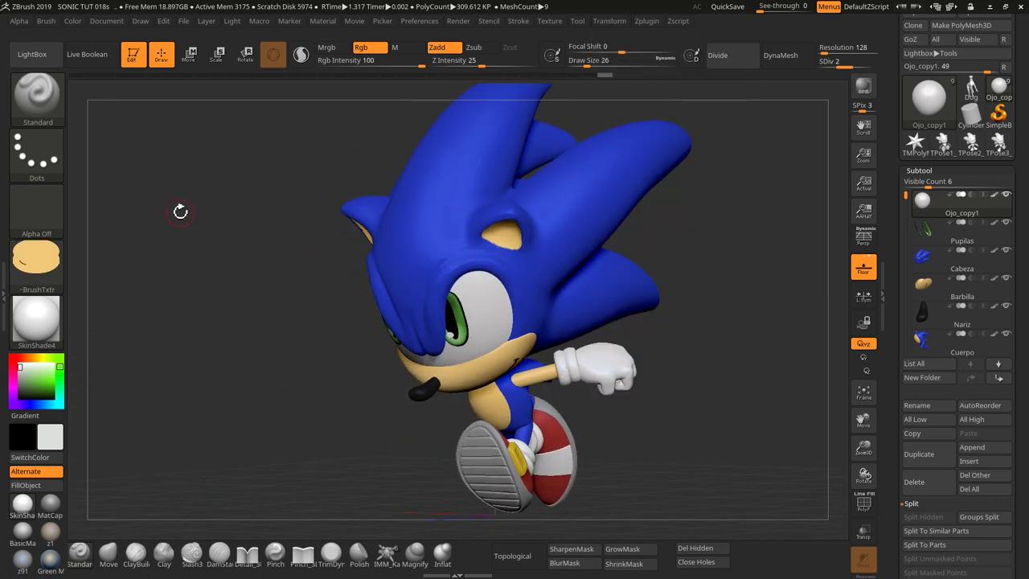
click(5, 293)
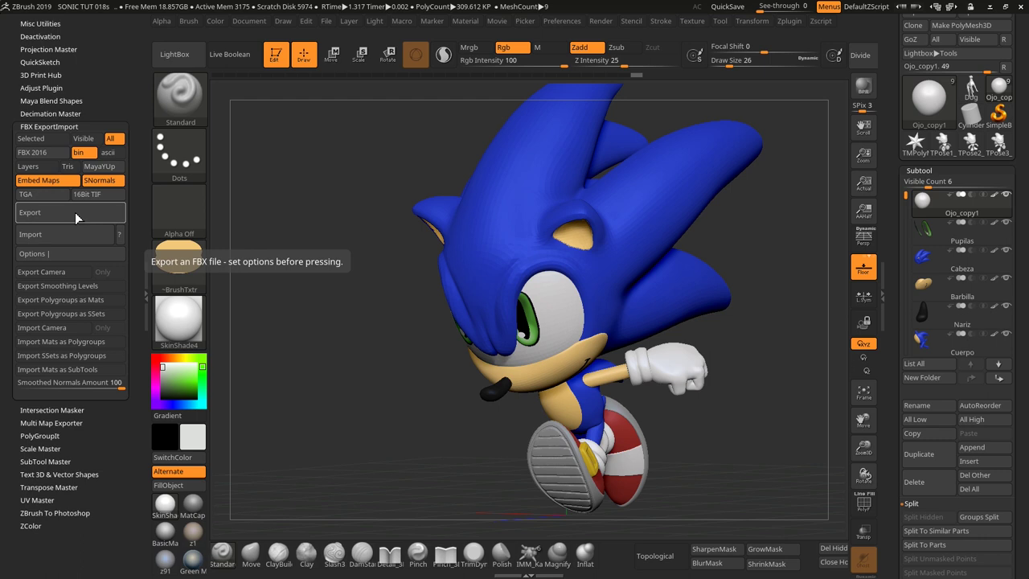
click(75, 212)
text(sonic marmoset)
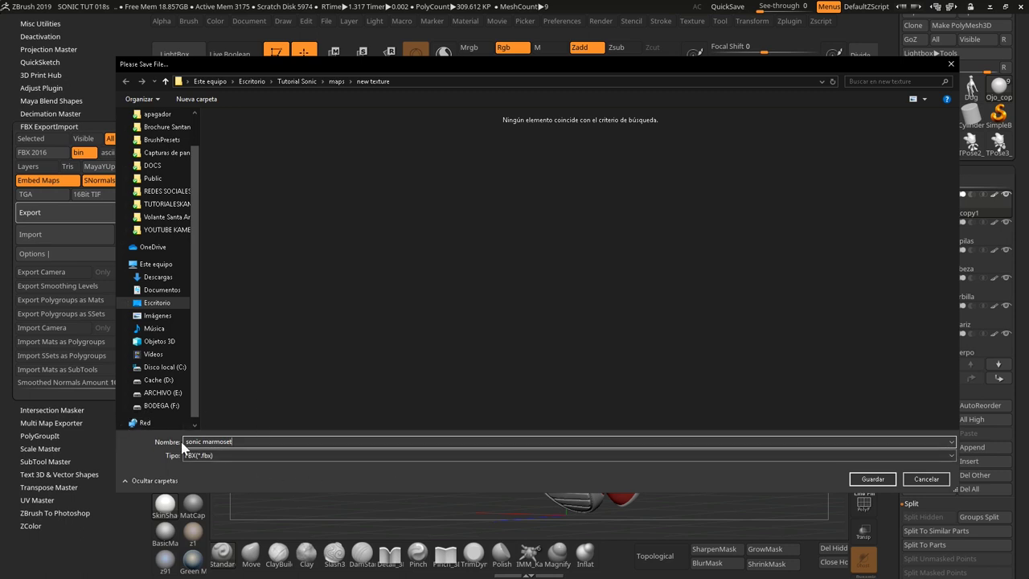
click(871, 479)
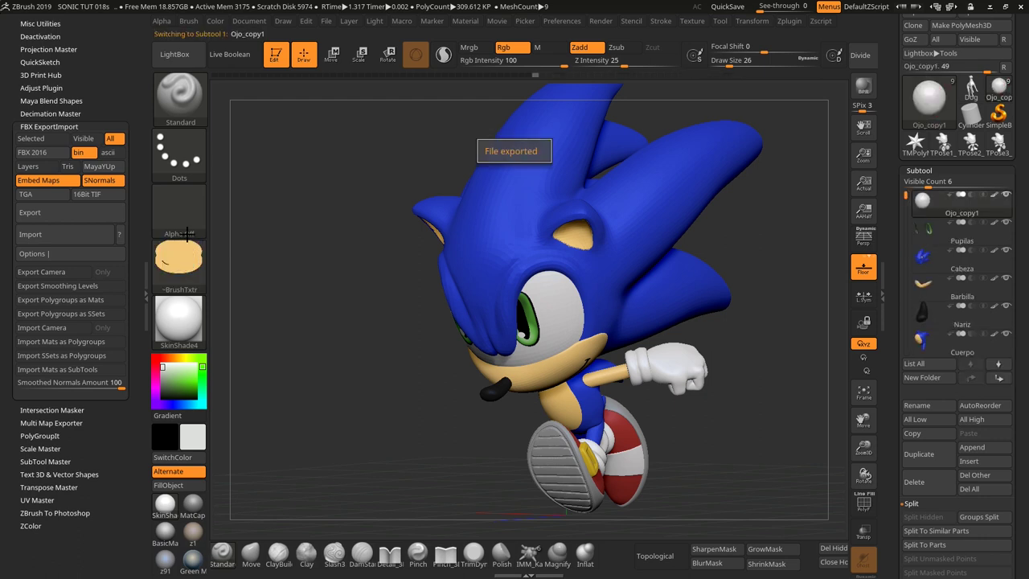
mouse_move(62, 356)
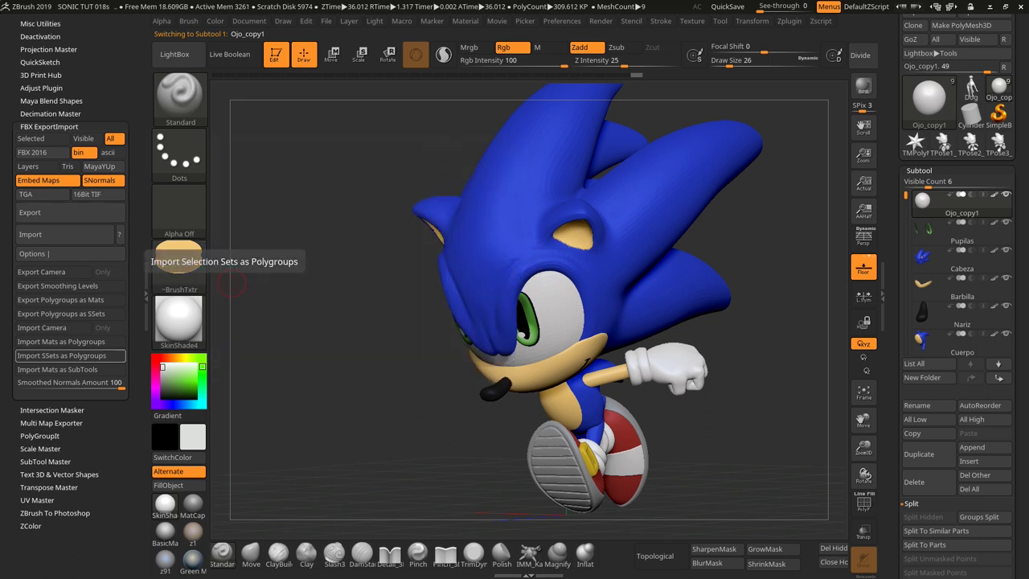
key(alt+Tab)
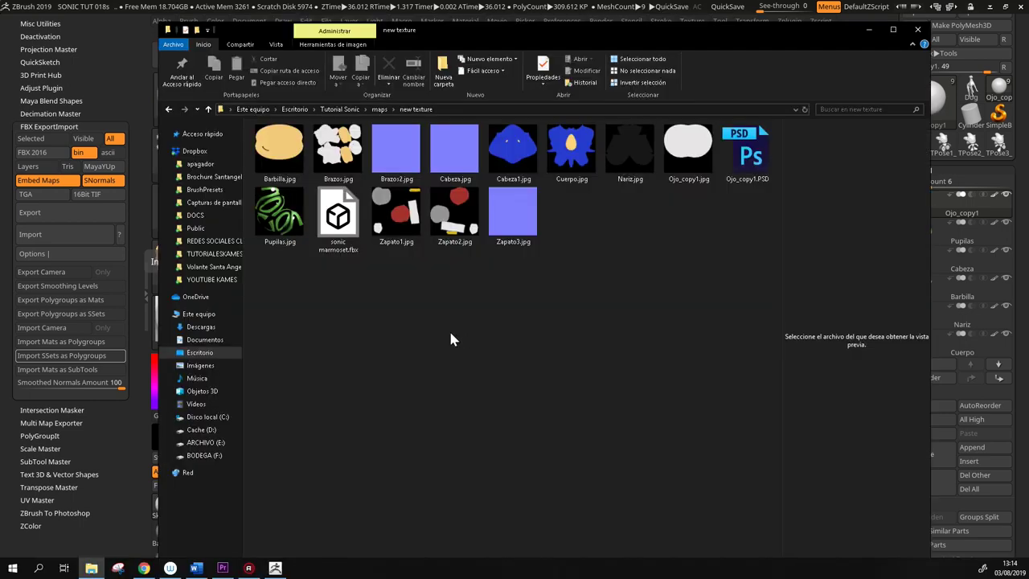
- Select sonic marmoset.fbx, show a widened preview pane, and list the apps that can open it
click(357, 232)
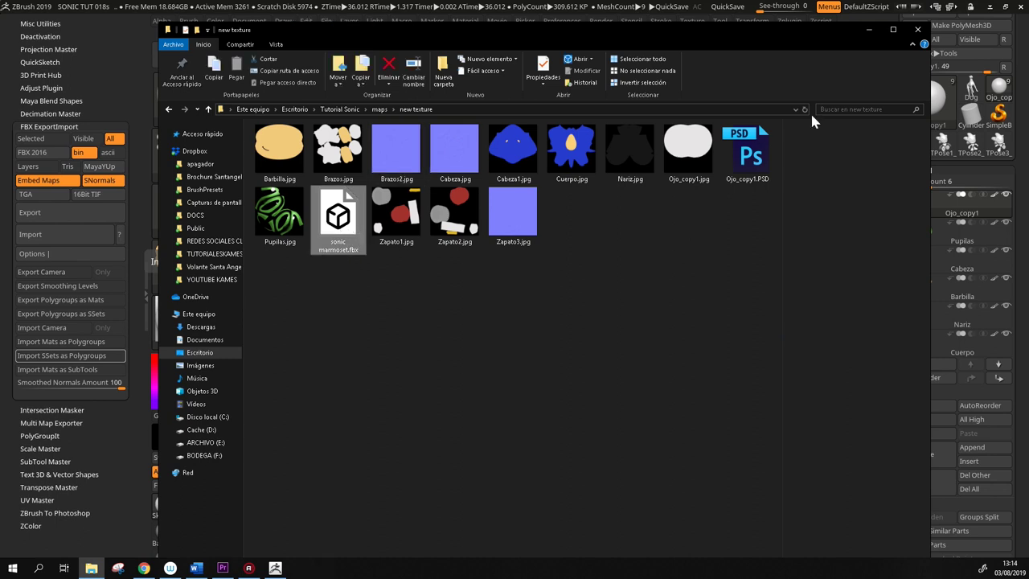
drag(732, 23, 718, 17)
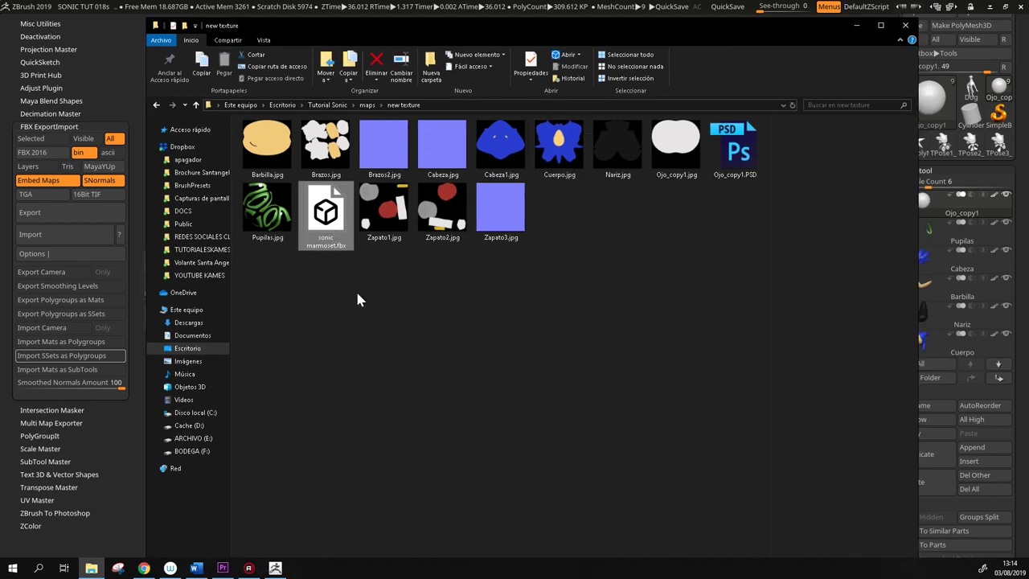
key(alt+p)
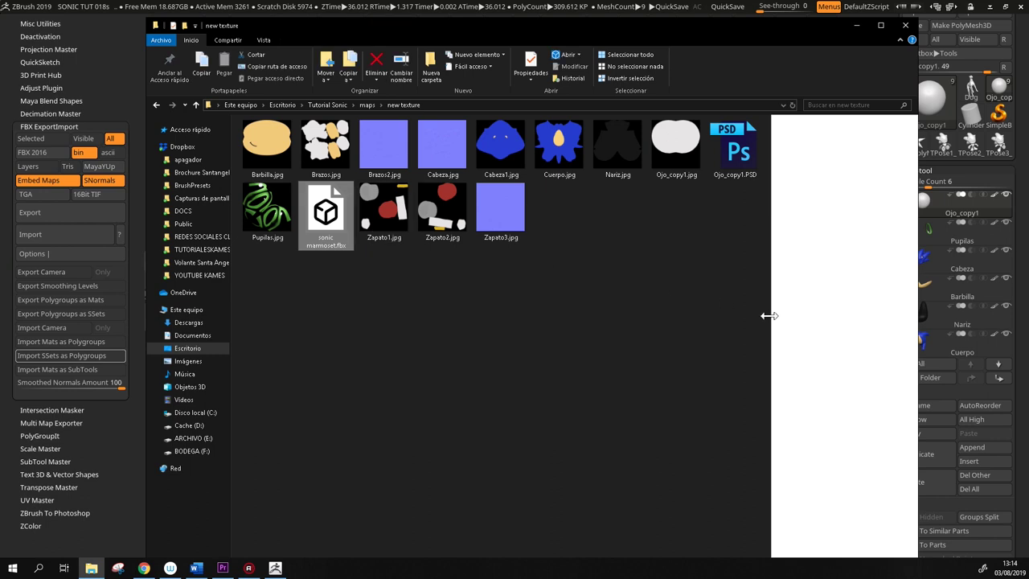
drag(769, 316, 537, 326)
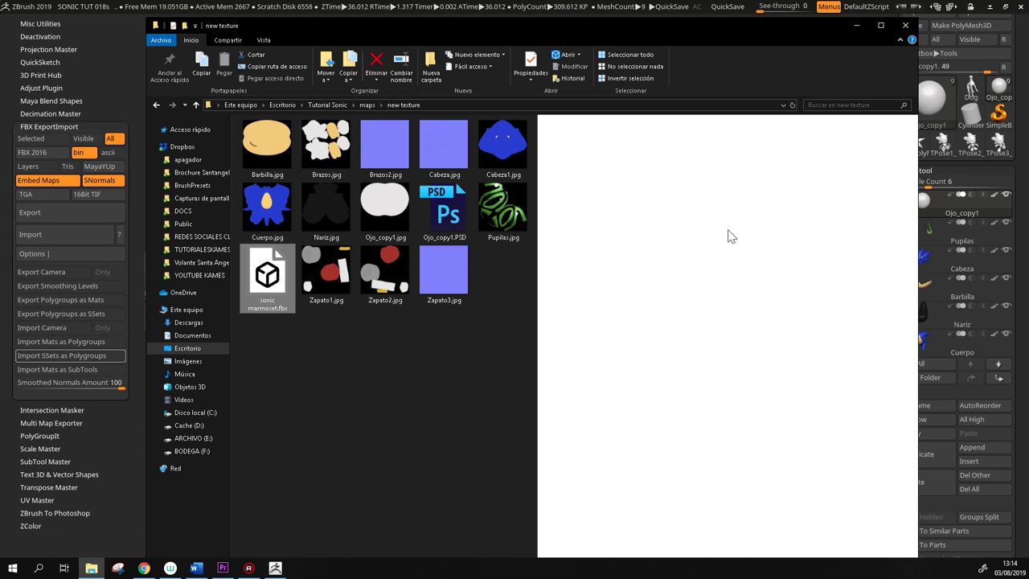
click(576, 55)
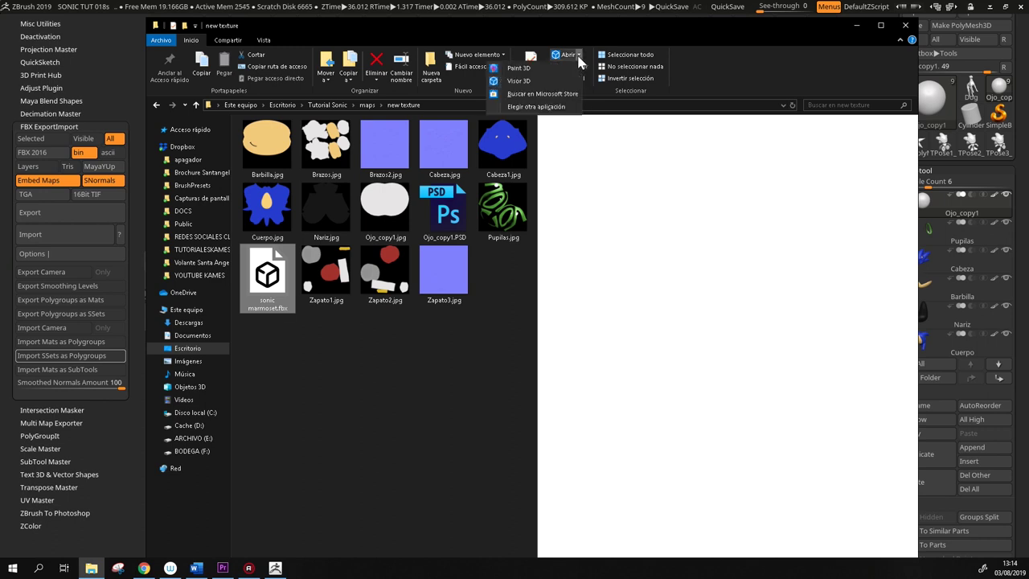
click(528, 77)
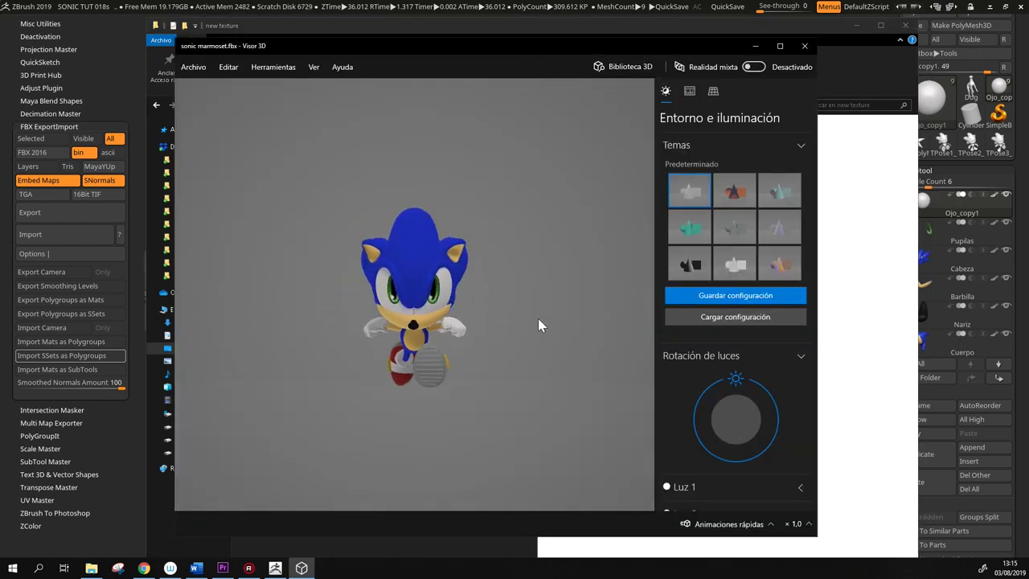
scroll(461, 344, up, 2)
scroll(461, 344, up, 3)
scroll(459, 346, down, 3)
scroll(460, 349, down, 1)
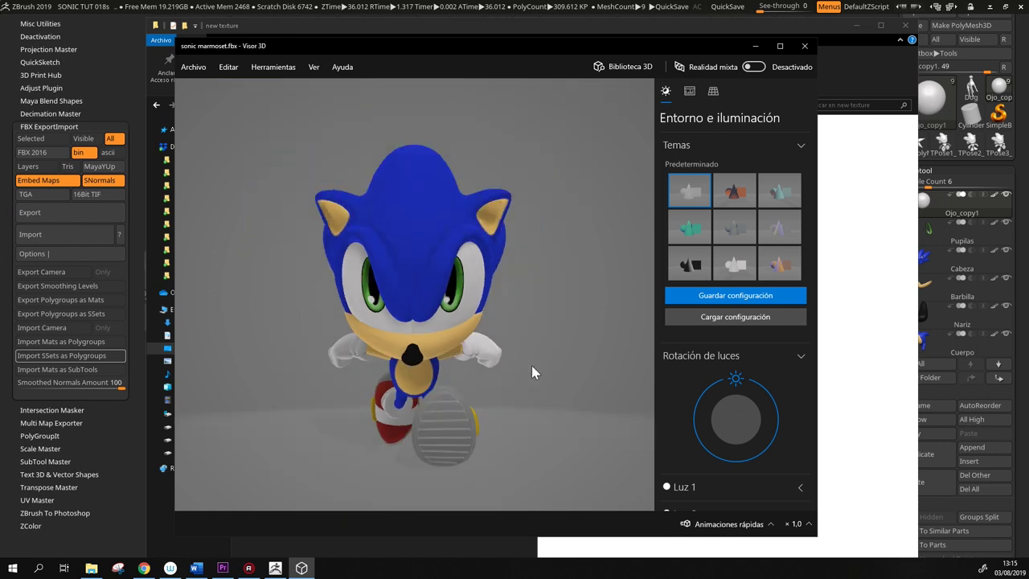
mouse_move(531, 365)
mouse_down()
mouse_move(570, 367)
mouse_move(493, 361)
mouse_move(258, 379)
mouse_up()
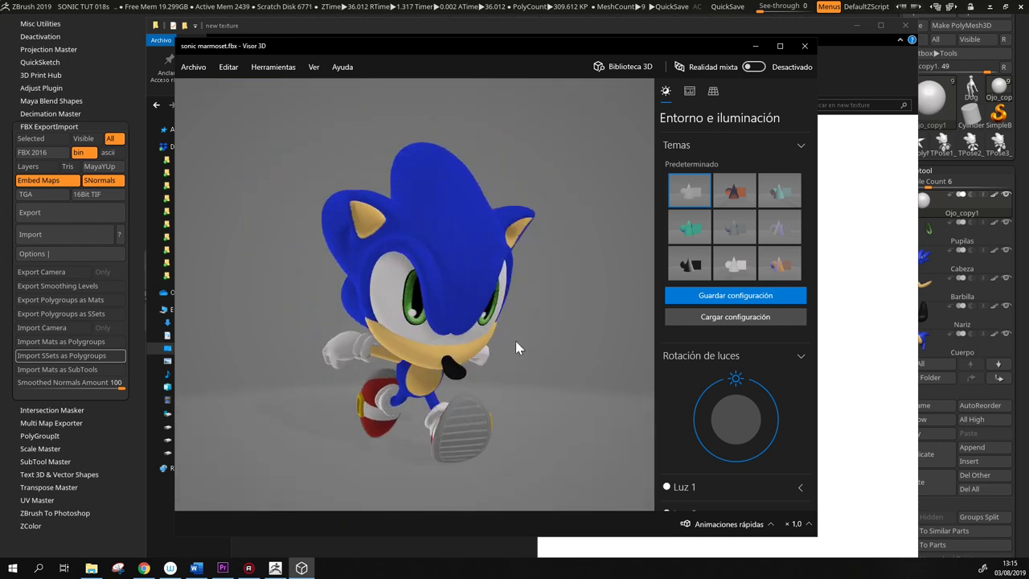
mouse_move(515, 348)
mouse_down()
mouse_move(546, 330)
mouse_move(556, 416)
mouse_move(429, 421)
mouse_move(299, 399)
mouse_up()
mouse_move(527, 455)
mouse_down()
mouse_move(448, 432)
mouse_move(489, 443)
mouse_up()
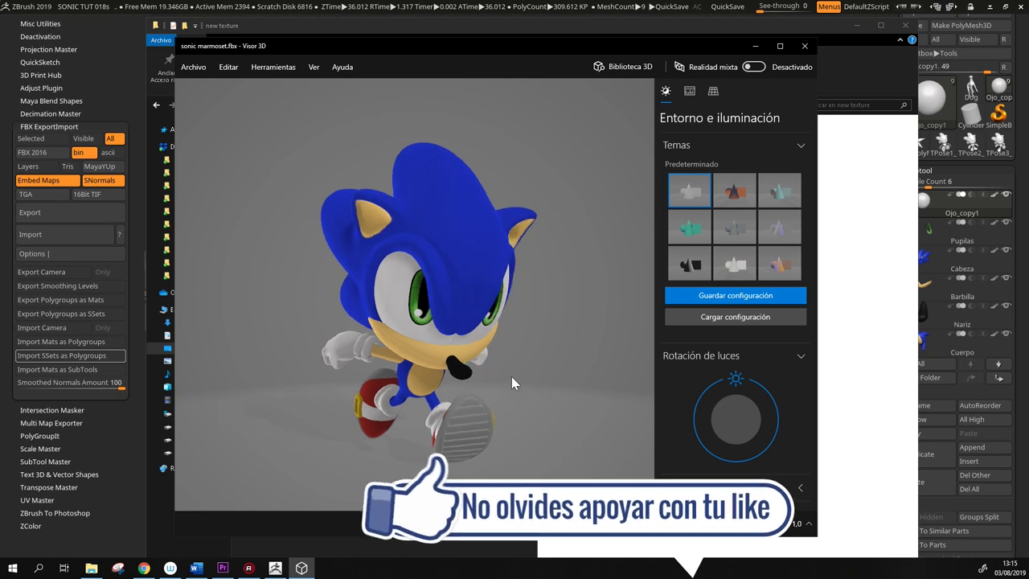
mouse_move(509, 384)
mouse_down()
mouse_move(454, 375)
mouse_move(576, 373)
mouse_up()
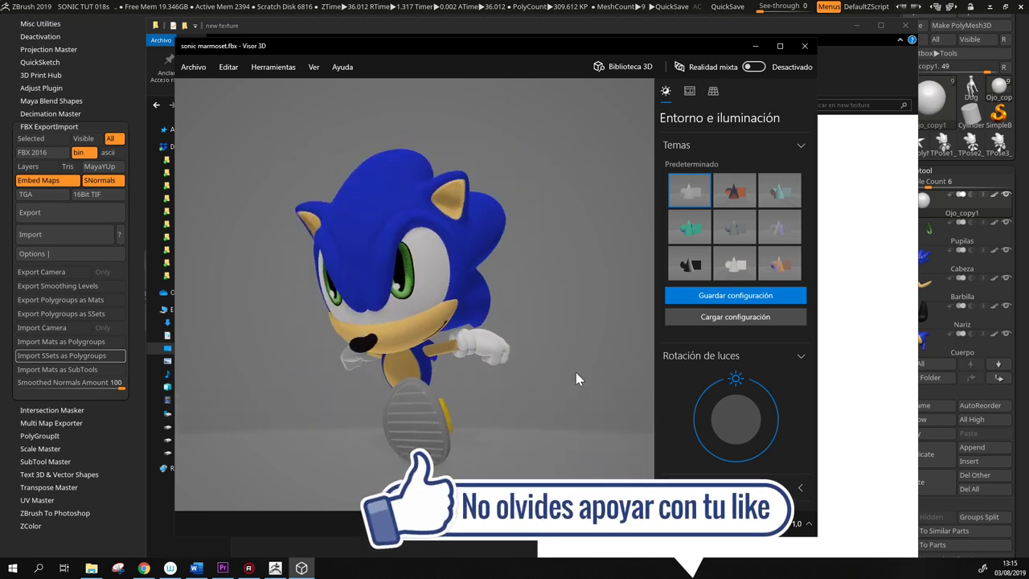
mouse_move(736, 378)
mouse_down()
mouse_move(765, 383)
mouse_move(762, 395)
mouse_move(719, 451)
mouse_move(741, 432)
mouse_move(727, 410)
mouse_move(731, 422)
mouse_up()
mouse_move(579, 390)
mouse_down()
mouse_move(521, 406)
mouse_move(303, 399)
mouse_move(562, 352)
mouse_move(406, 322)
mouse_up()
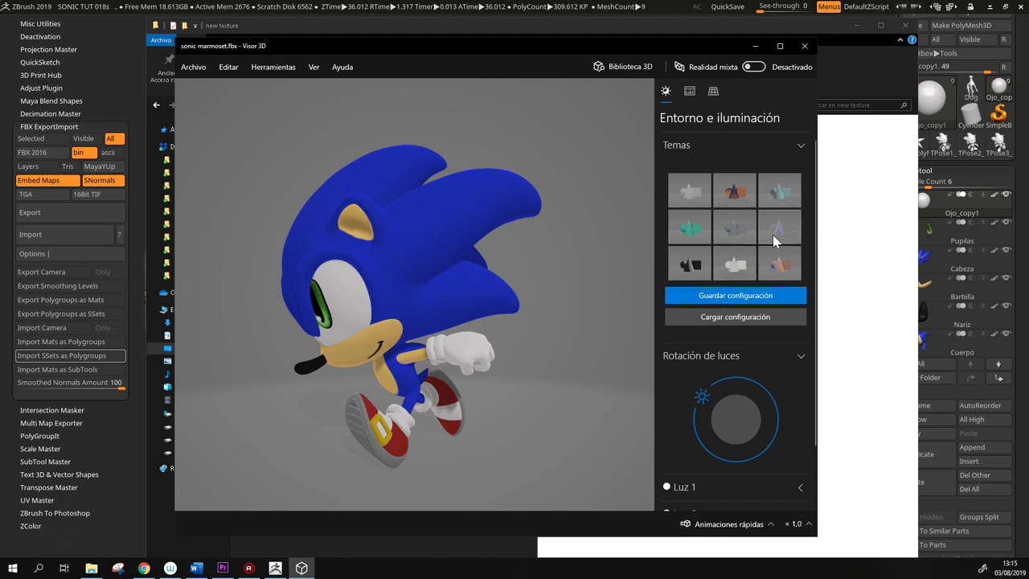
click(718, 196)
click(689, 193)
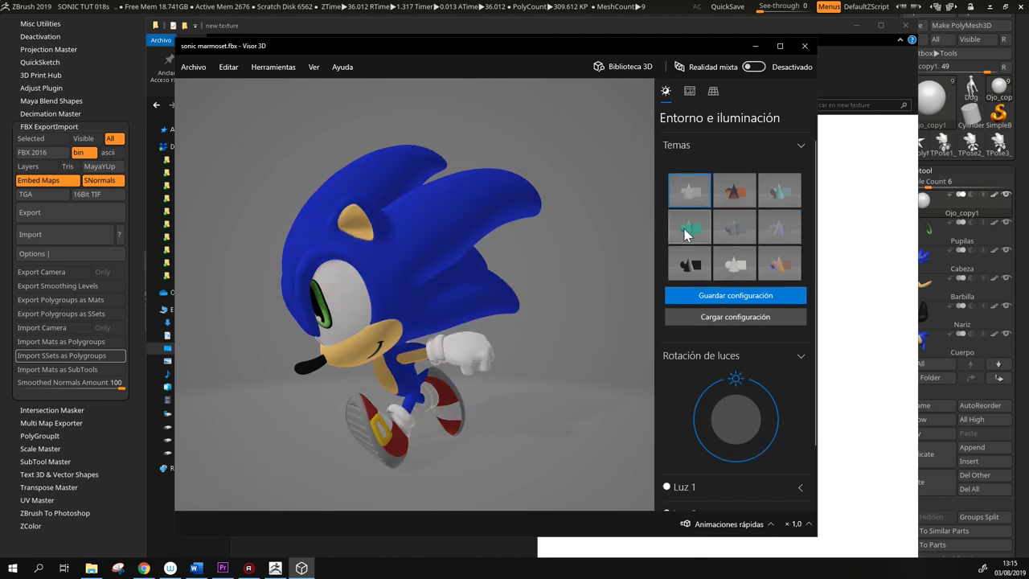
click(689, 228)
click(690, 263)
click(690, 228)
click(696, 199)
click(779, 228)
click(734, 262)
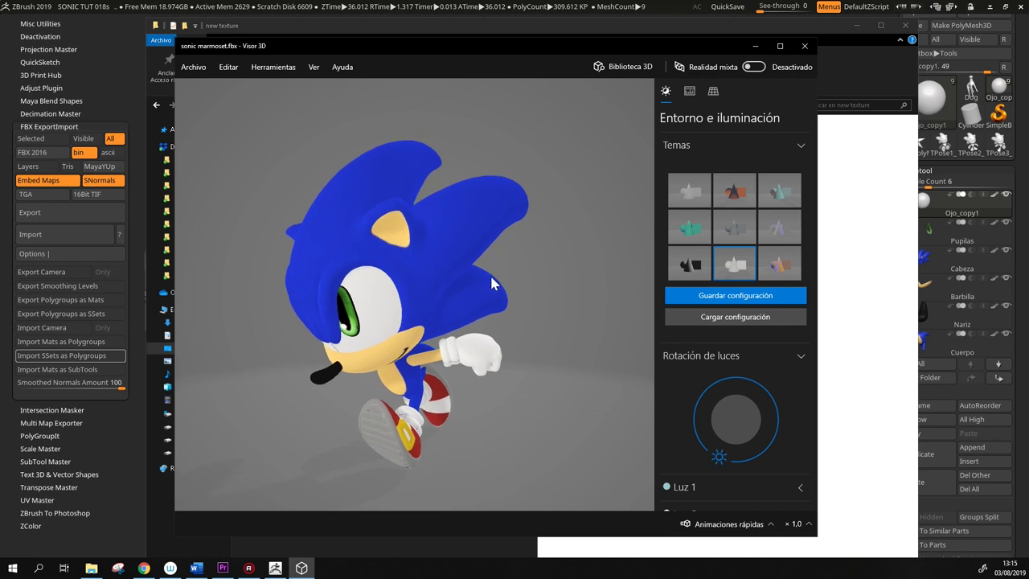
click(805, 46)
click(428, 323)
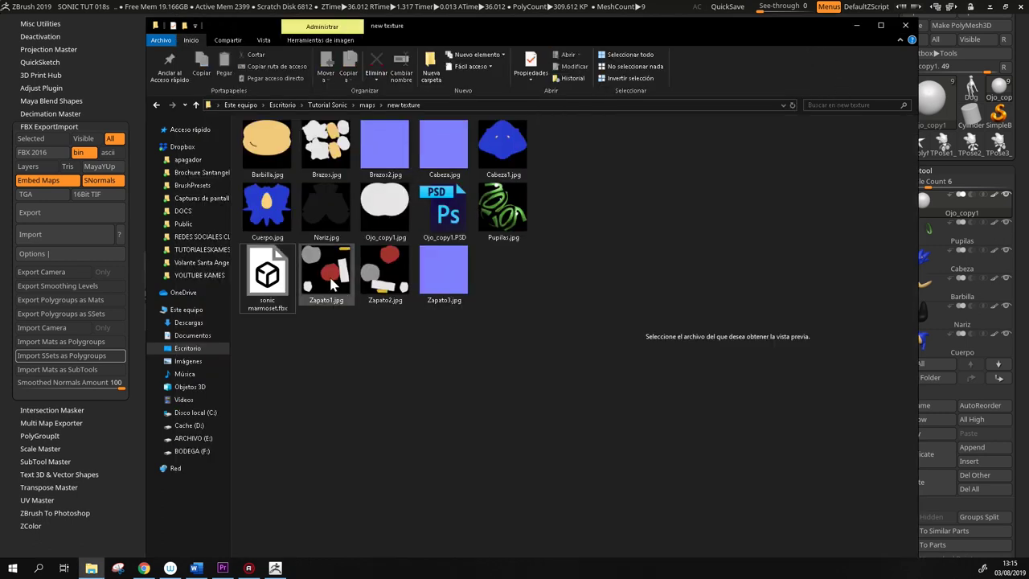
click(269, 278)
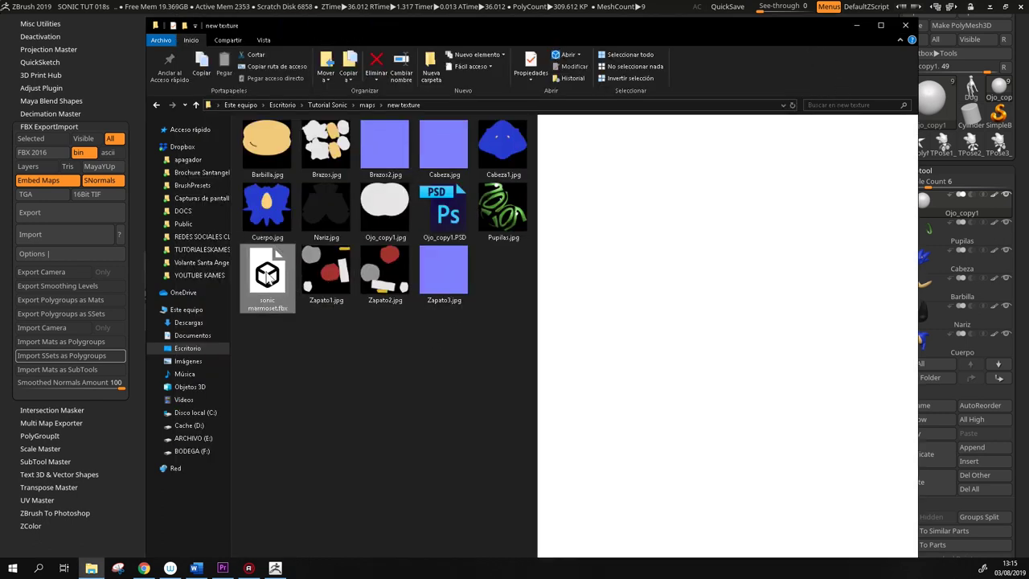